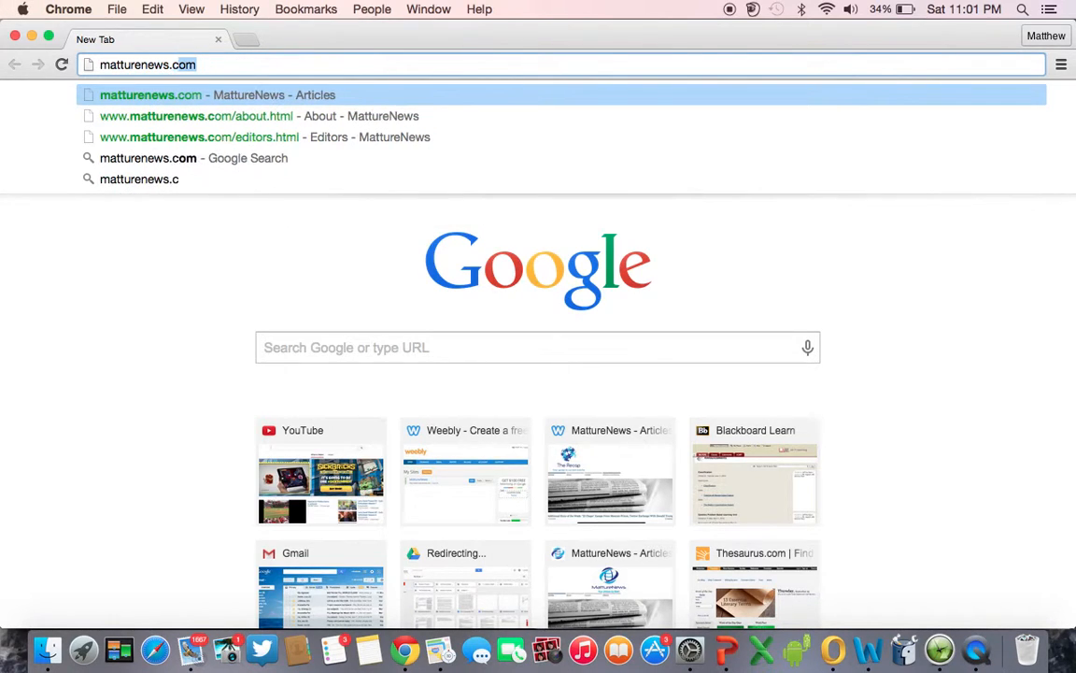
Open matturenews.com and look through the news articles and reader polls on the Articles page.
{"action": "key", "text": "Return"}
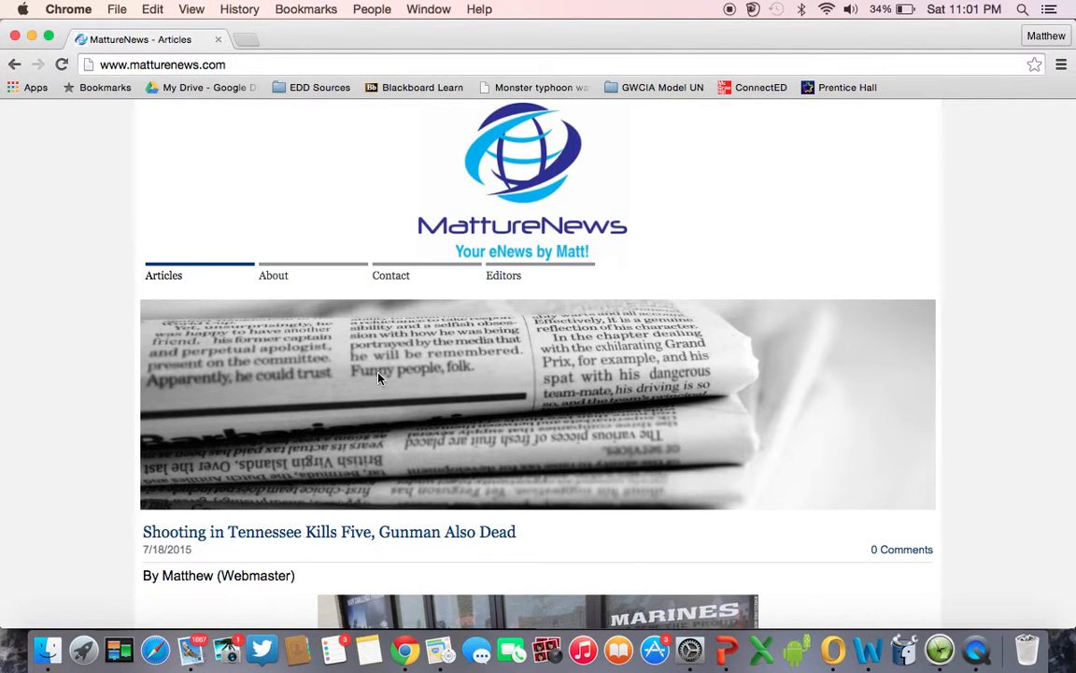
{"action": "scroll", "coordinate": [379, 377], "scroll_direction": "down", "scroll_amount": 4}
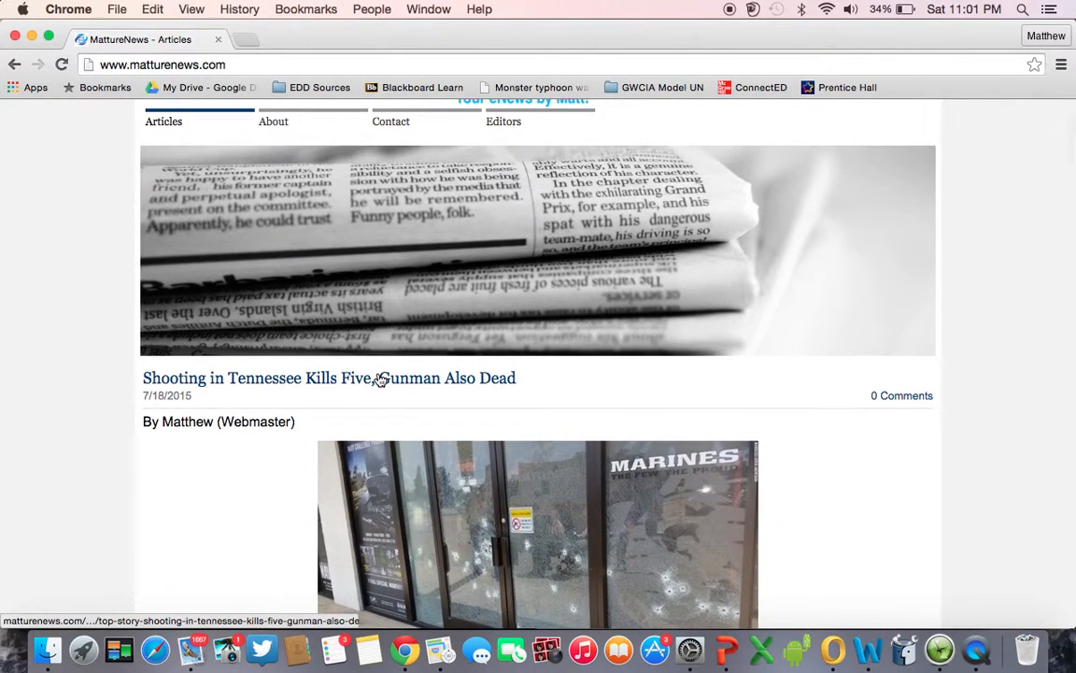
{"action": "scroll", "coordinate": [379, 379], "scroll_direction": "down", "scroll_amount": 1}
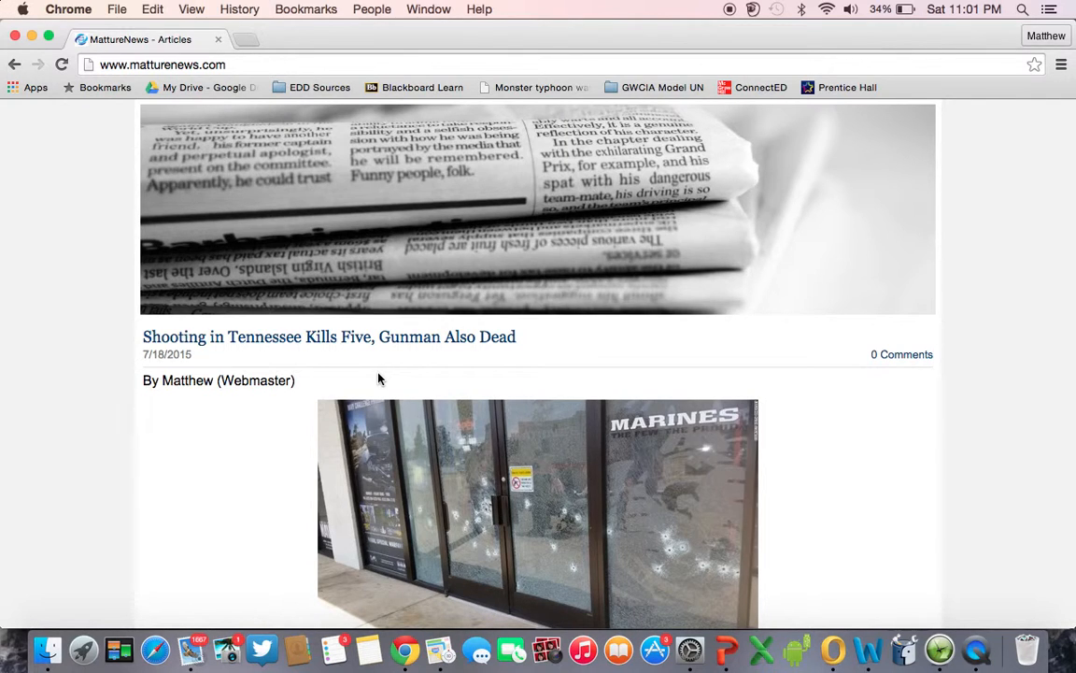
{"action": "scroll", "coordinate": [379, 379], "scroll_direction": "down", "scroll_amount": 5}
{"action": "scroll", "coordinate": [379, 378], "scroll_direction": "down", "scroll_amount": 15}
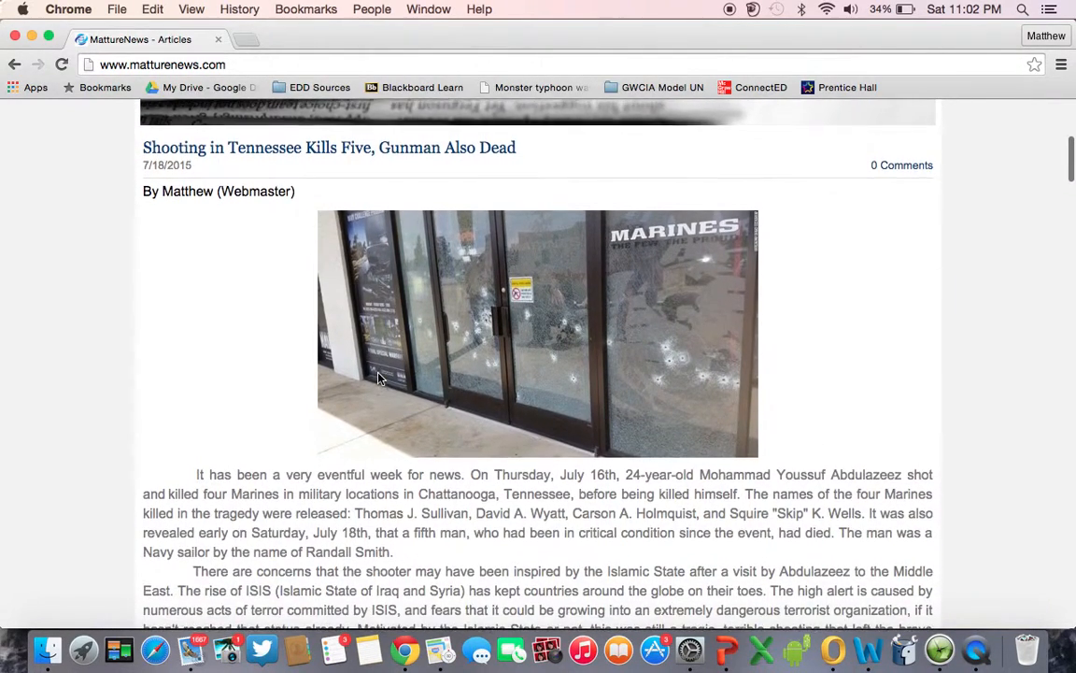
{"action": "scroll", "coordinate": [381, 381], "scroll_direction": "down", "scroll_amount": 3}
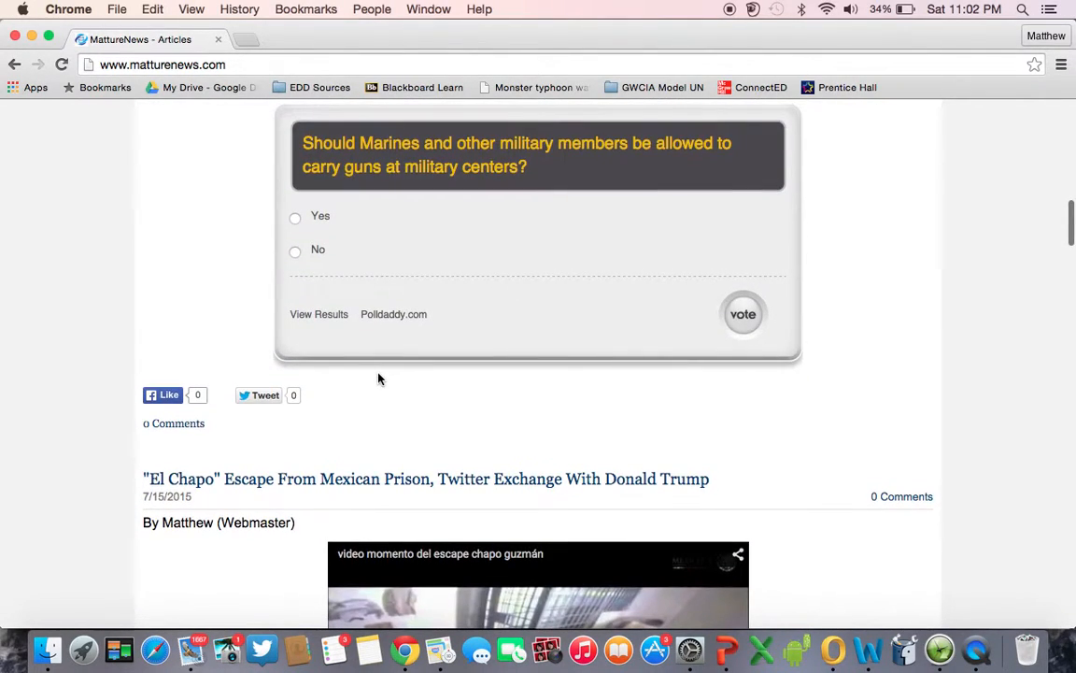
{"action": "scroll", "coordinate": [379, 378], "scroll_direction": "down", "scroll_amount": 11}
{"action": "scroll", "coordinate": [379, 378], "scroll_direction": "down", "scroll_amount": 20}
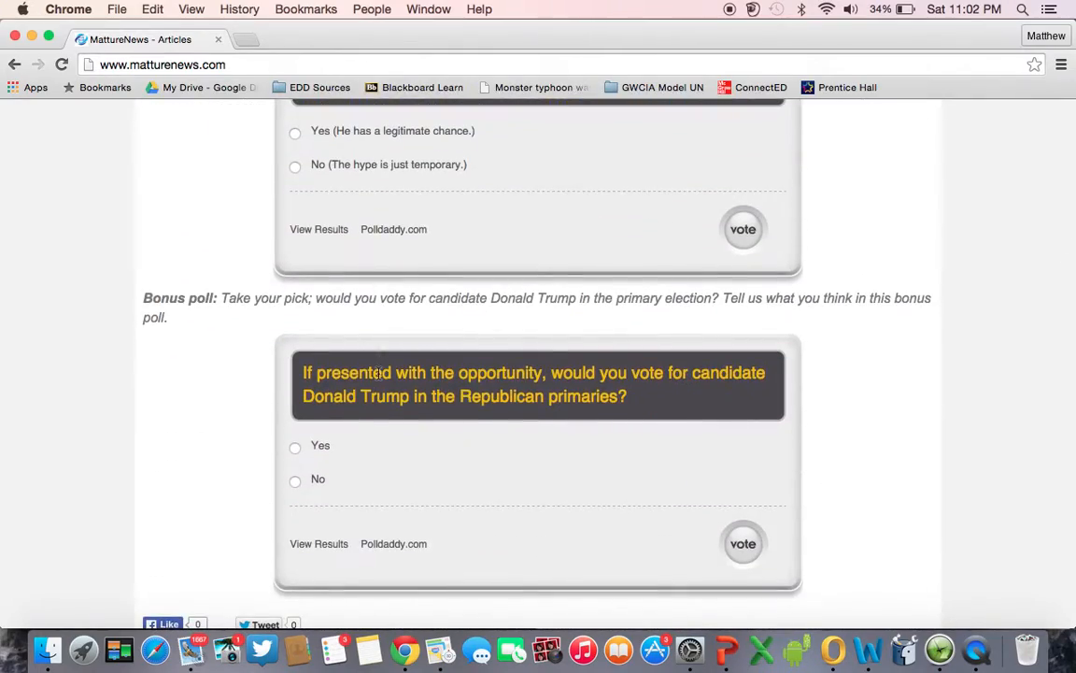
{"action": "scroll", "coordinate": [379, 373], "scroll_direction": "down", "scroll_amount": 20}
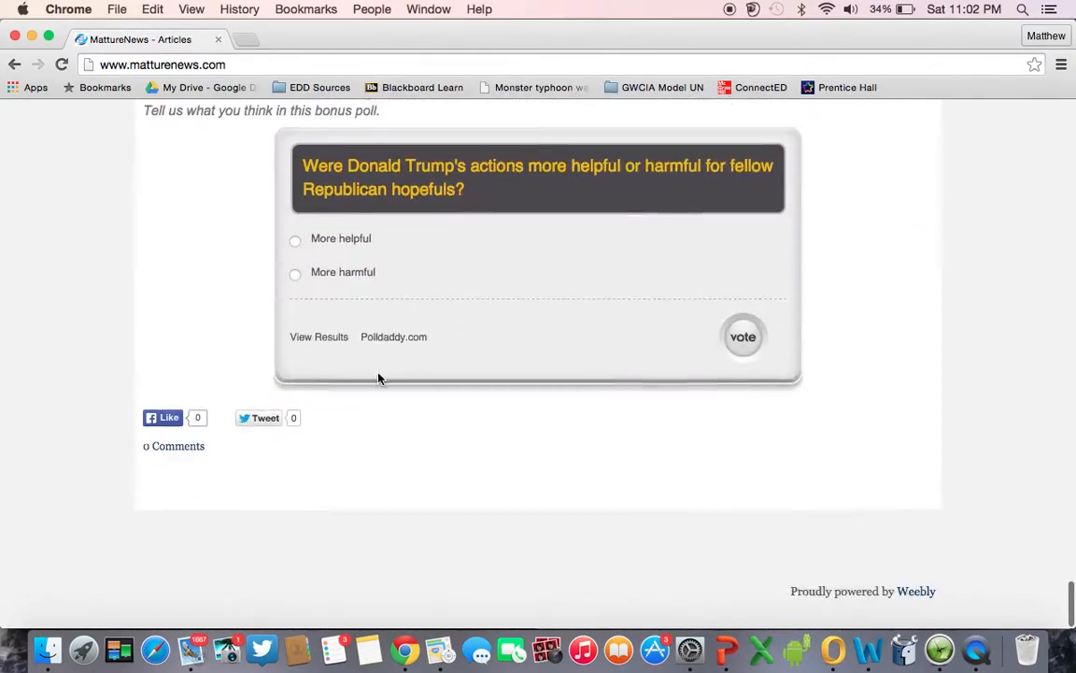
{"action": "scroll", "coordinate": [379, 378], "scroll_direction": "up", "scroll_amount": 20}
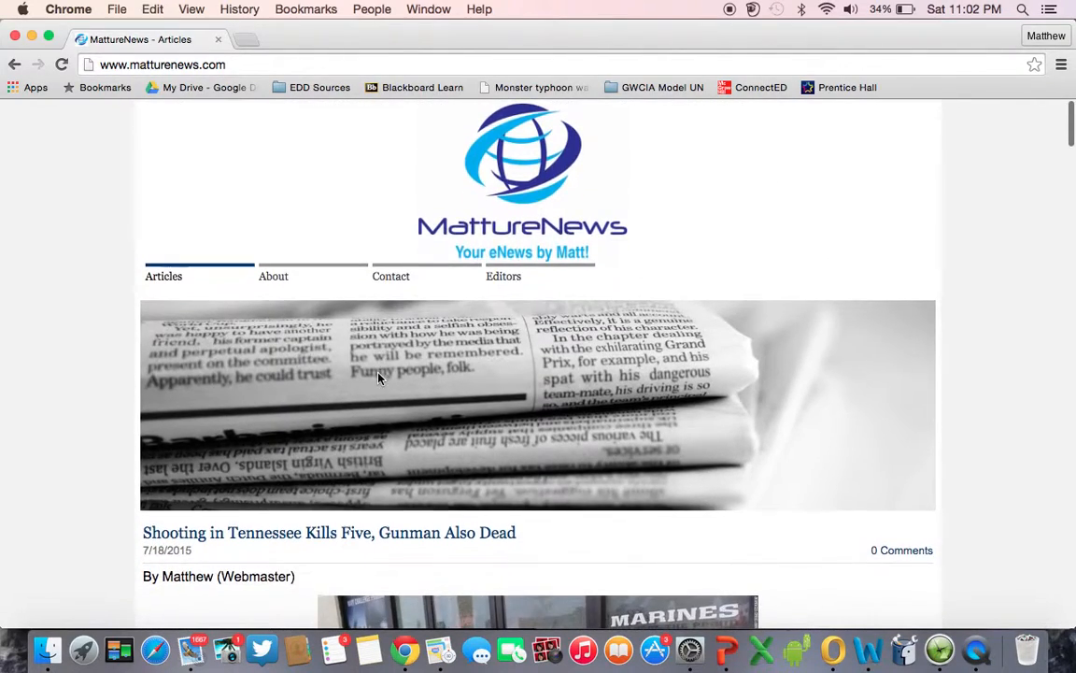
Open the site's Editors page and enter the applicant's first and last name in the Editor Application form.
{"action": "left_click", "coordinate": [512, 277]}
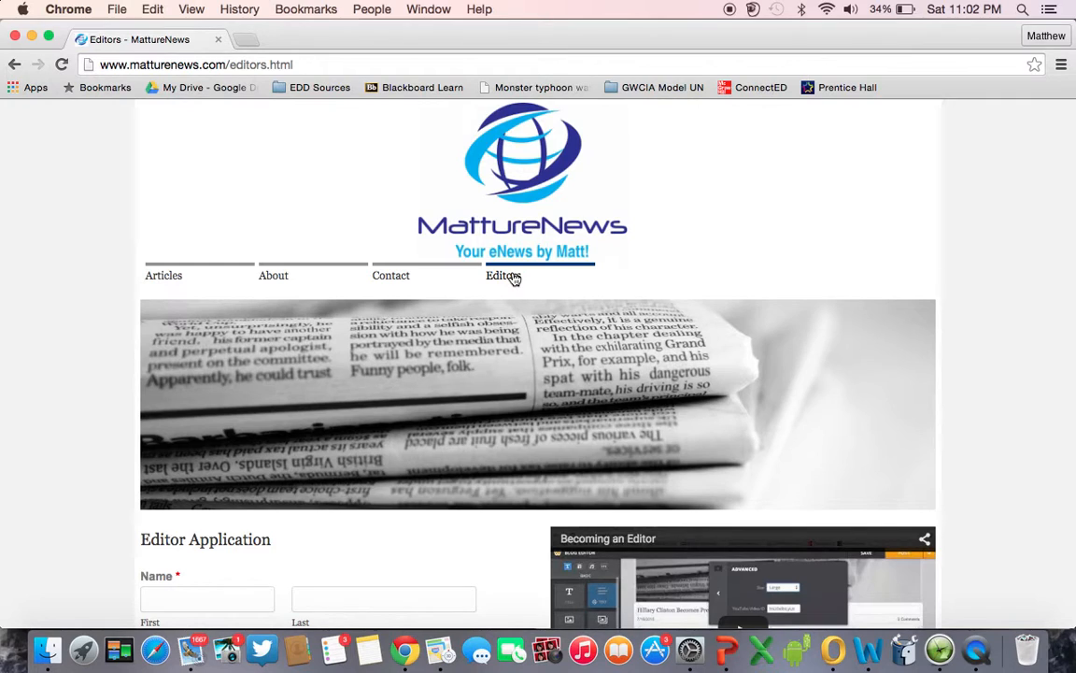
{"action": "scroll", "coordinate": [512, 278], "scroll_direction": "down", "scroll_amount": 5}
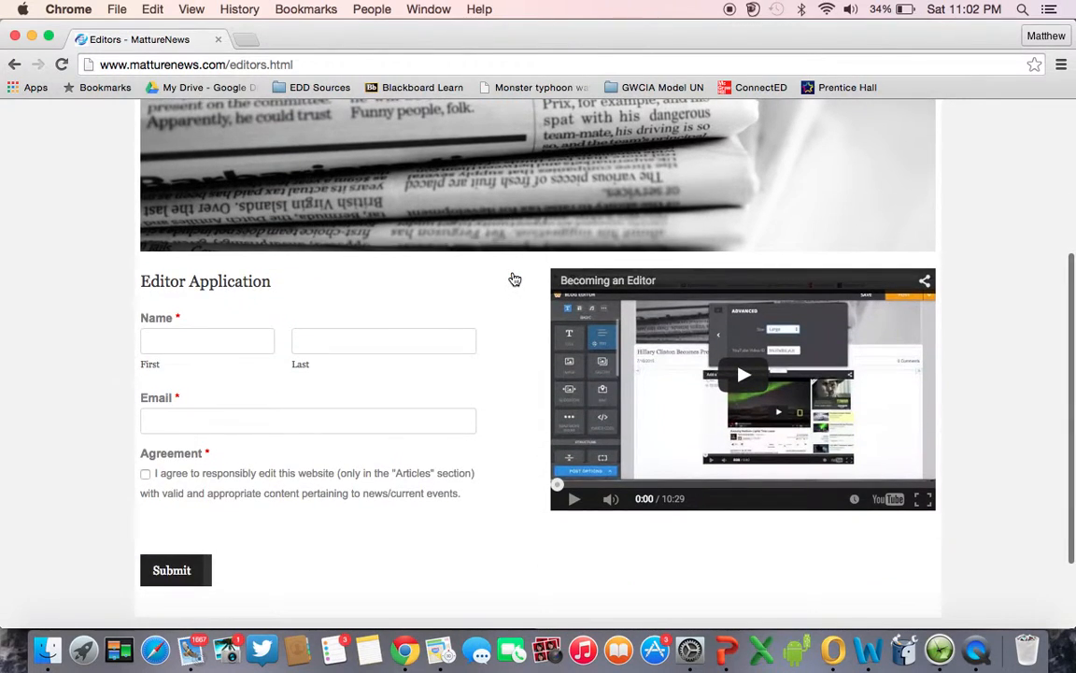
{"action": "scroll", "coordinate": [514, 279], "scroll_direction": "up", "scroll_amount": 5}
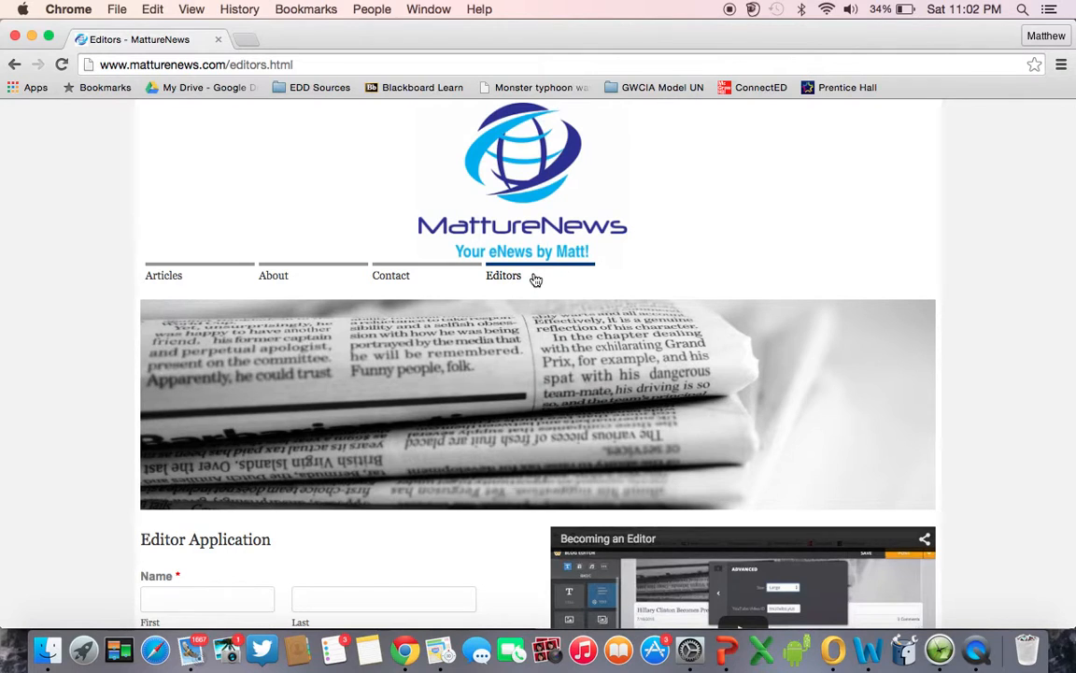
{"action": "scroll", "coordinate": [533, 281], "scroll_direction": "down", "scroll_amount": 4}
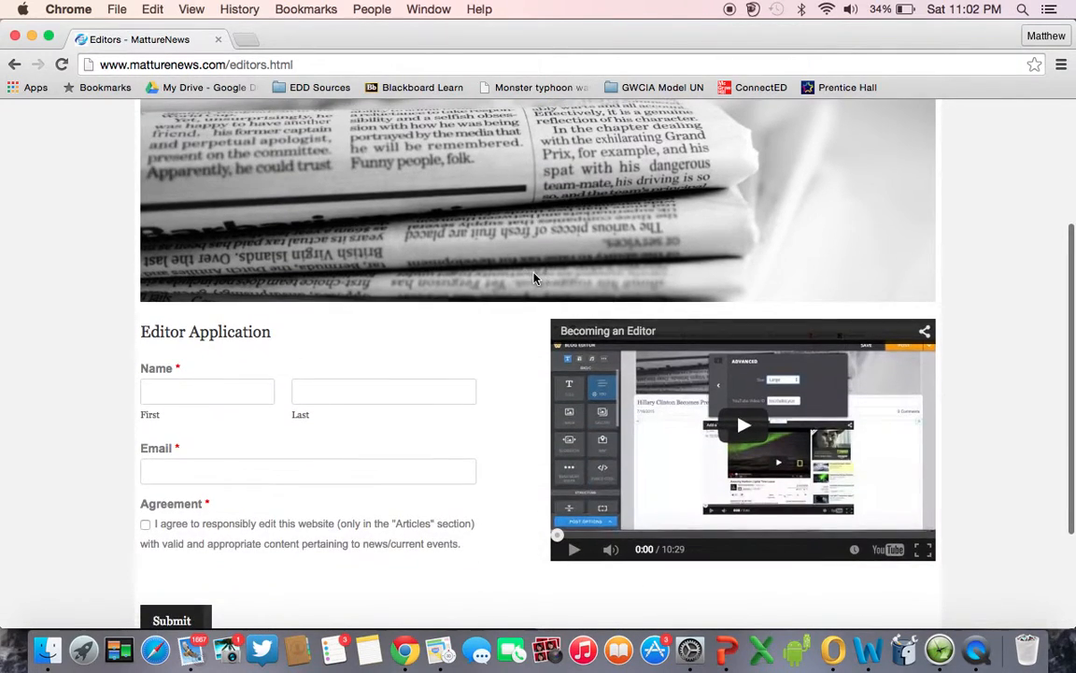
{"action": "scroll", "coordinate": [199, 387], "scroll_direction": "down", "scroll_amount": 1}
{"action": "left_click", "coordinate": [200, 357]}
{"action": "type", "text": "Joe"}
{"action": "key", "text": "Tab"}
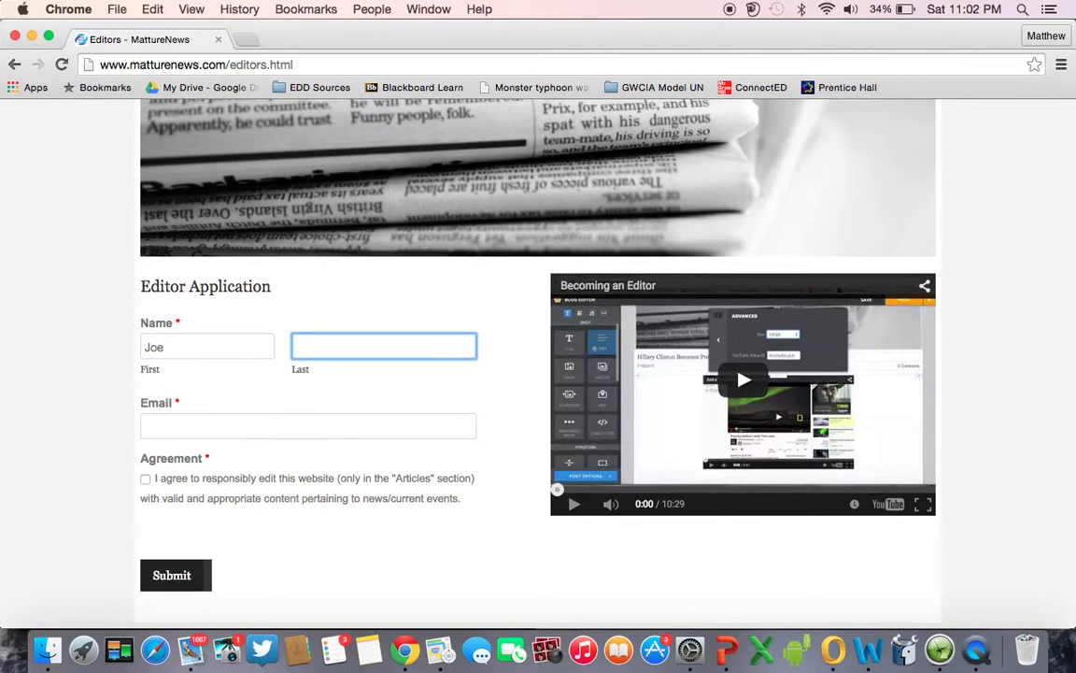
{"action": "type", "text": "Schmoe"}
{"action": "left_click", "coordinate": [399, 293]}
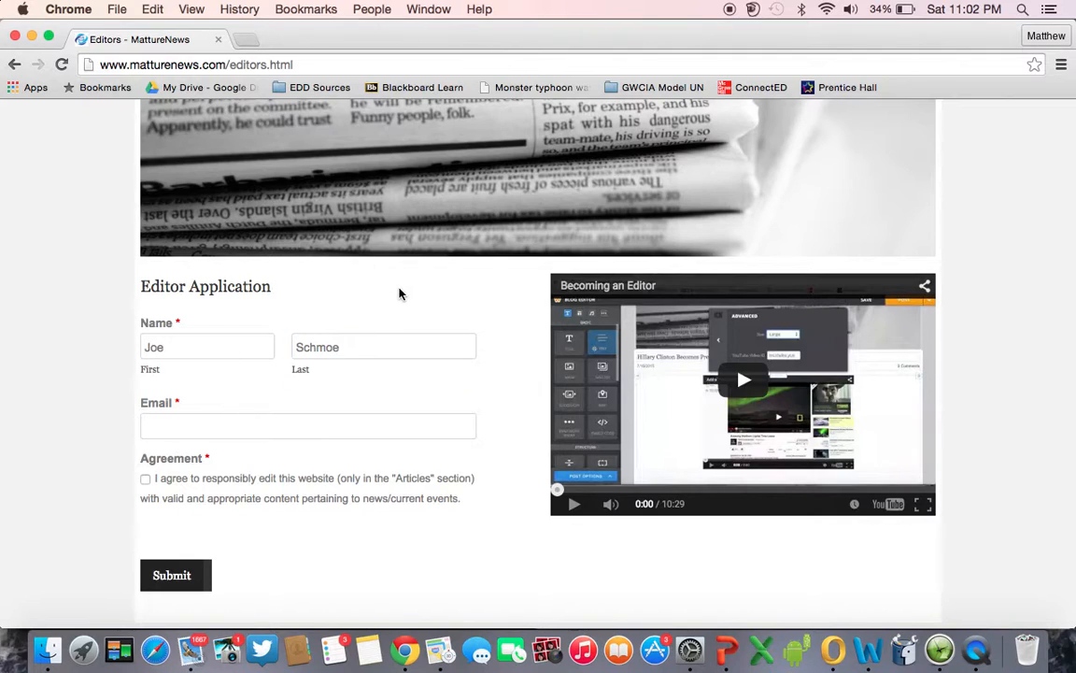
Fill in the applicant's email and accept the agreement to edit the website responsibly.
{"action": "left_click", "coordinate": [323, 420]}
{"action": "type", "text": "joe"}
{"action": "key", "text": "Down"}
{"action": "key", "text": "Return"}
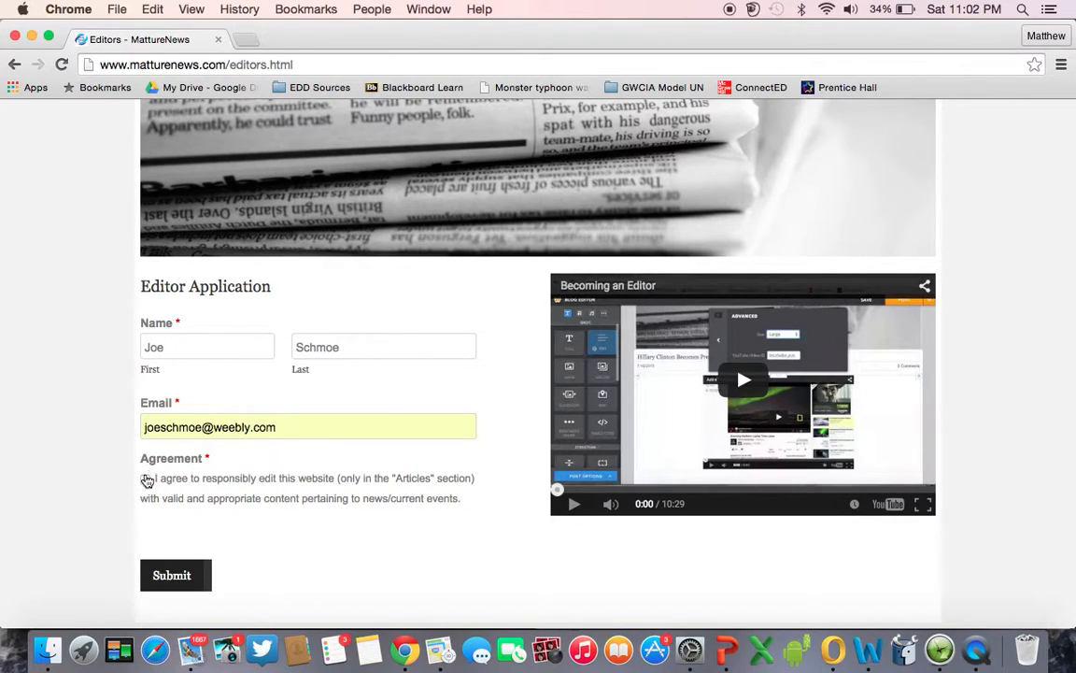
{"action": "left_click", "coordinate": [146, 480]}
Submit the completed Editor Application form.
{"action": "scroll", "coordinate": [339, 503], "scroll_direction": "up", "scroll_amount": 5}
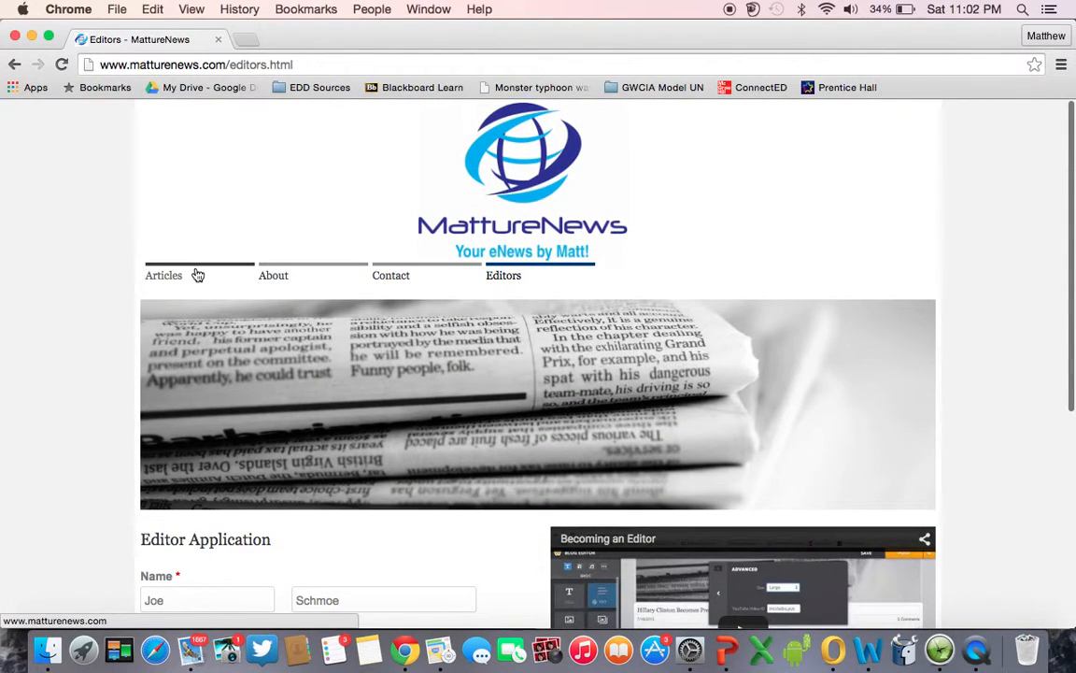
{"action": "scroll", "coordinate": [197, 274], "scroll_direction": "down", "scroll_amount": 5}
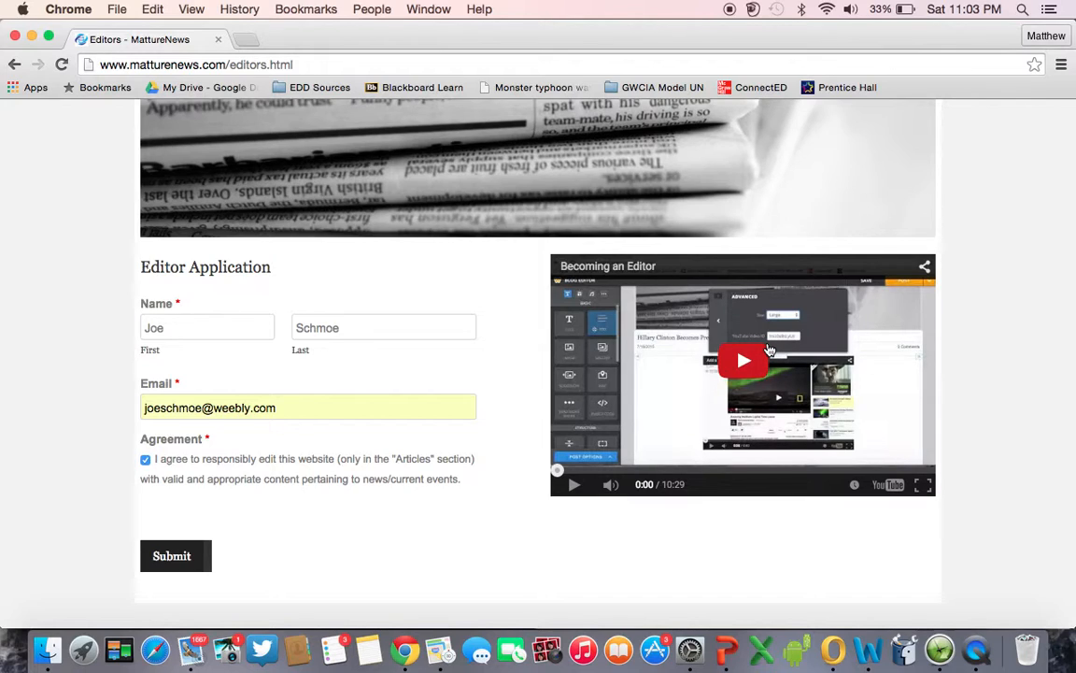
{"action": "left_click", "coordinate": [157, 557]}
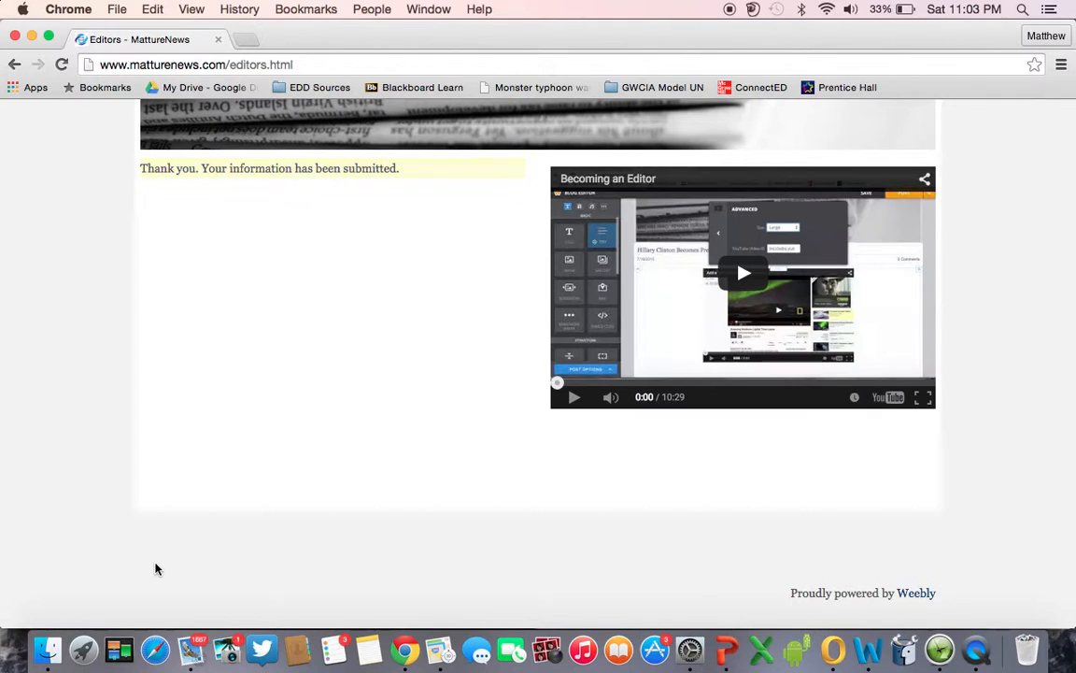
{"action": "scroll", "coordinate": [155, 567], "scroll_direction": "up", "scroll_amount": 5}
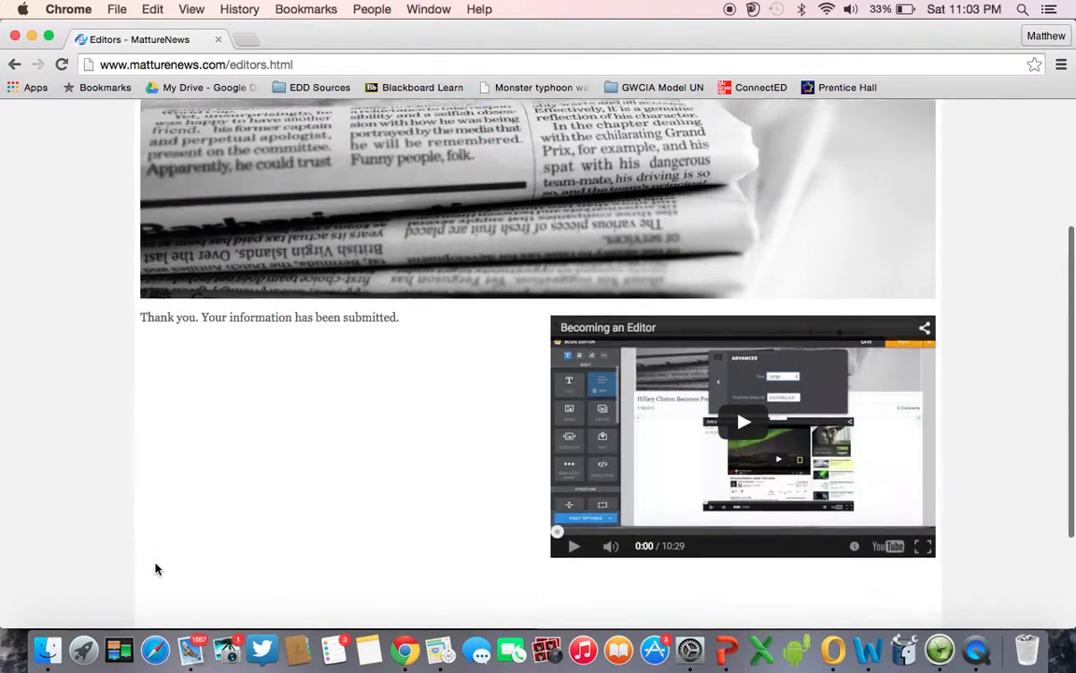
Go to weebly.com in a new browser tab and open the MattureNews site for editing.
{"action": "key", "text": "super+t"}
{"action": "type", "text": "weebly.com"}
{"action": "key", "text": "Return"}
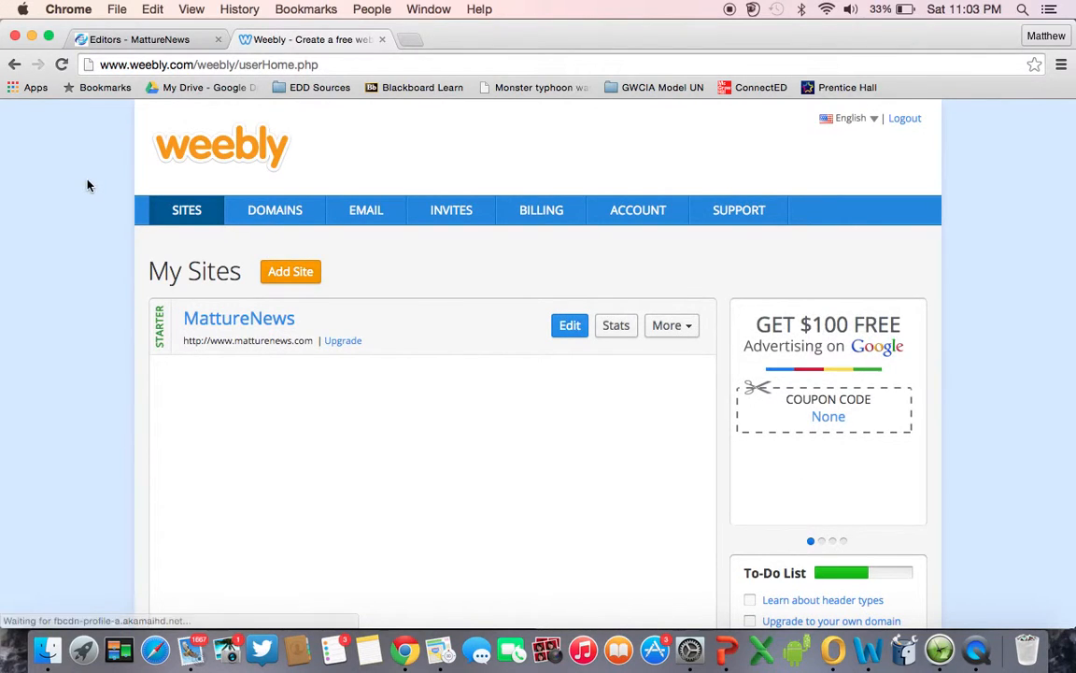
{"action": "left_click", "coordinate": [571, 326]}
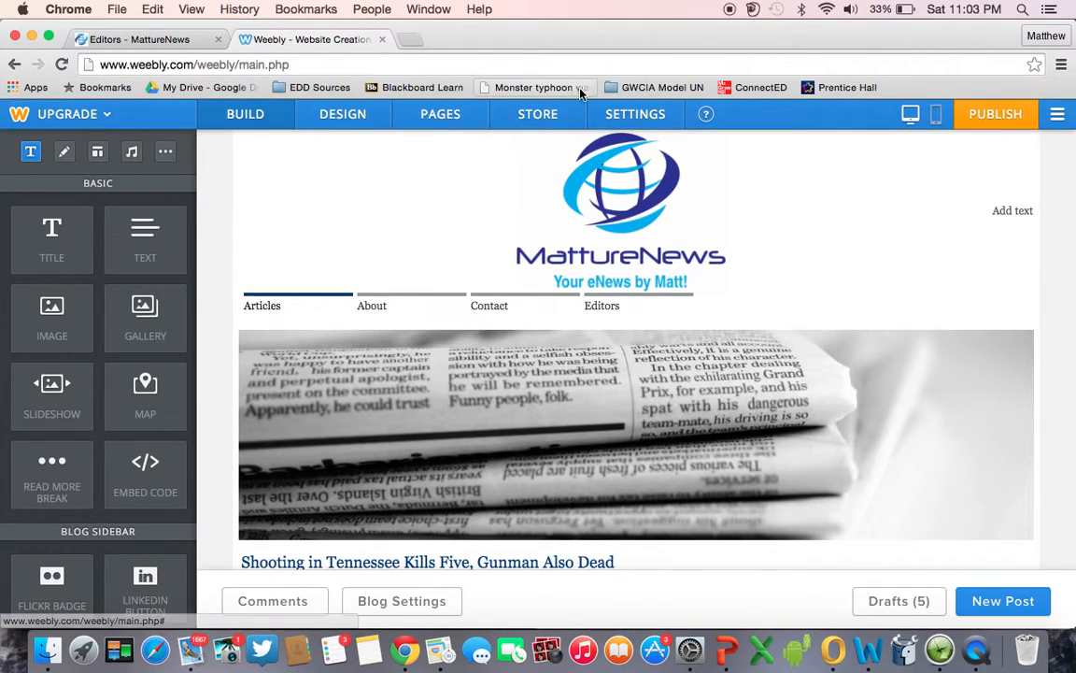
View the Add Editor form in the site's Editors settings, and return to the page editor.
{"action": "left_click", "coordinate": [619, 114]}
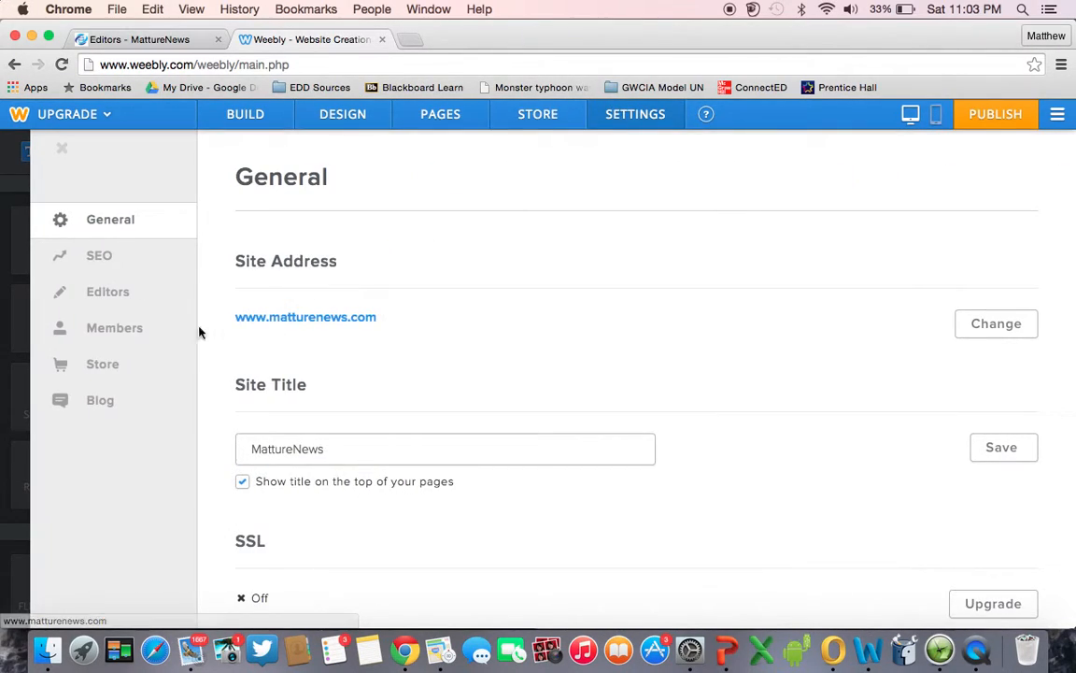
{"action": "left_click", "coordinate": [152, 306]}
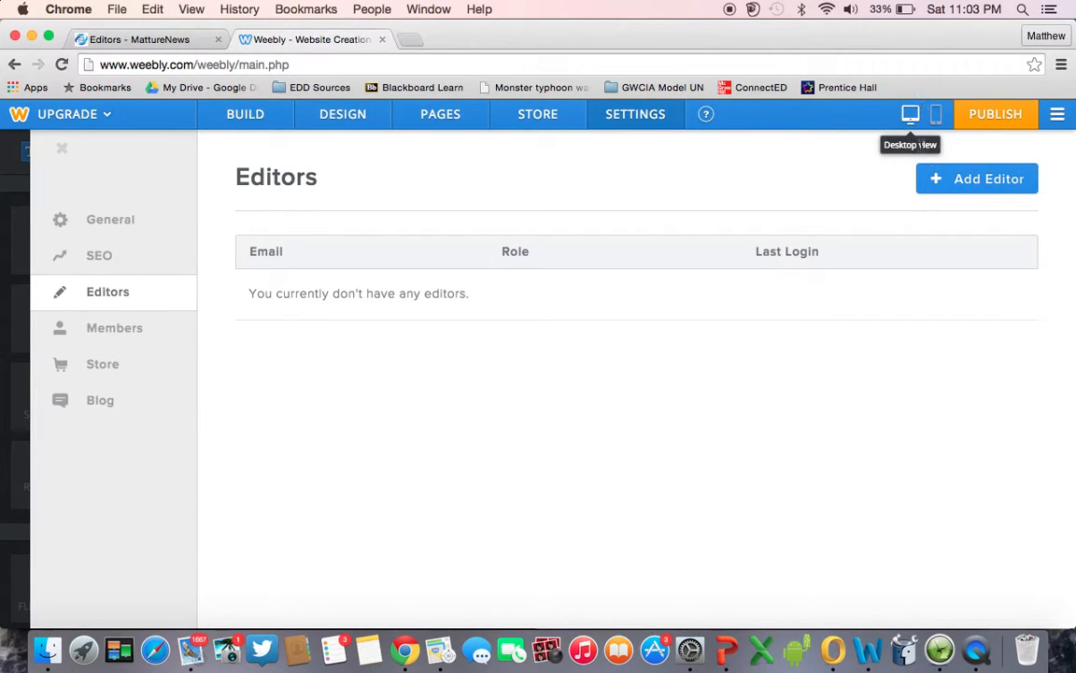
{"action": "left_click", "coordinate": [937, 178]}
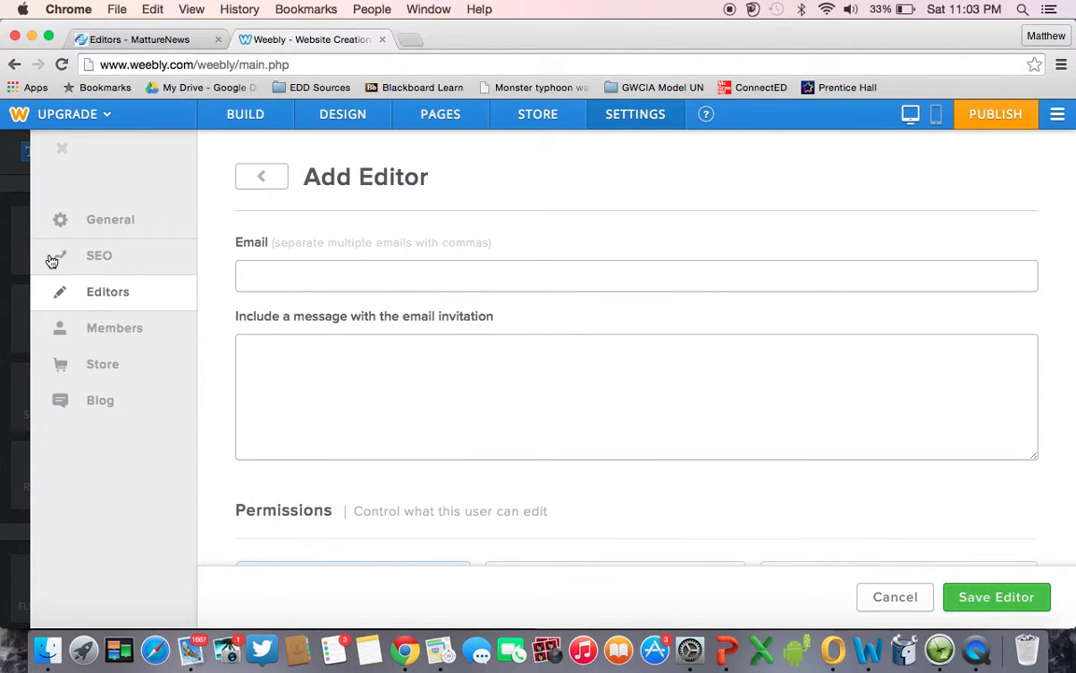
{"action": "left_click", "coordinate": [17, 247]}
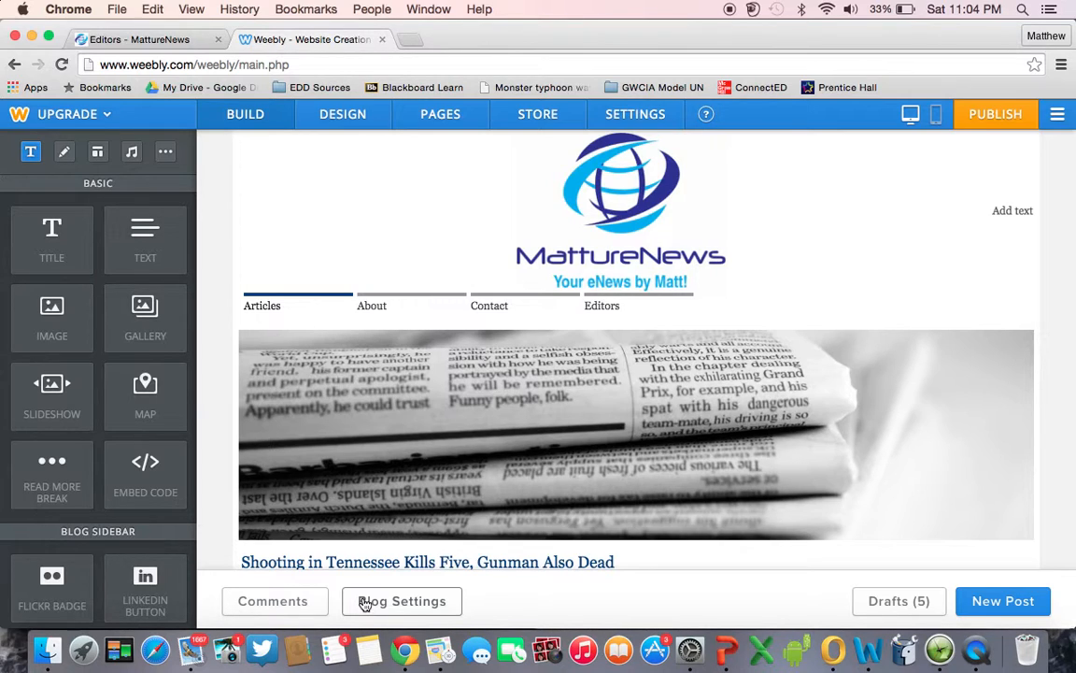
Create a new blog post on the Articles page.
{"action": "mouse_move", "coordinate": [392, 367]}
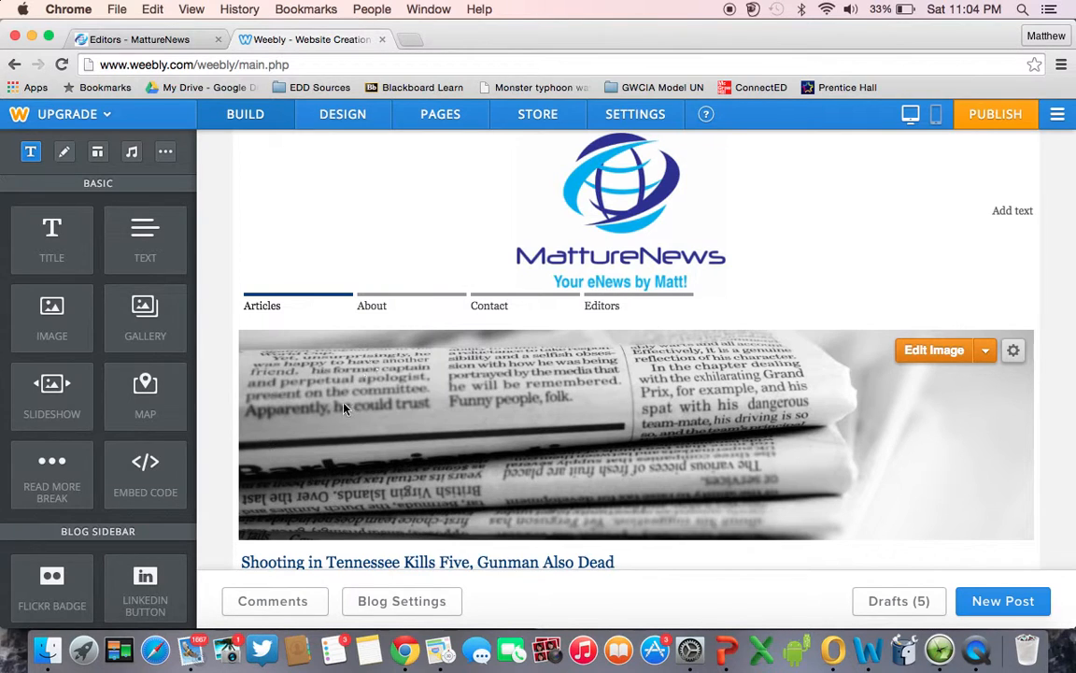
{"action": "scroll", "coordinate": [346, 411], "scroll_direction": "down", "scroll_amount": 5}
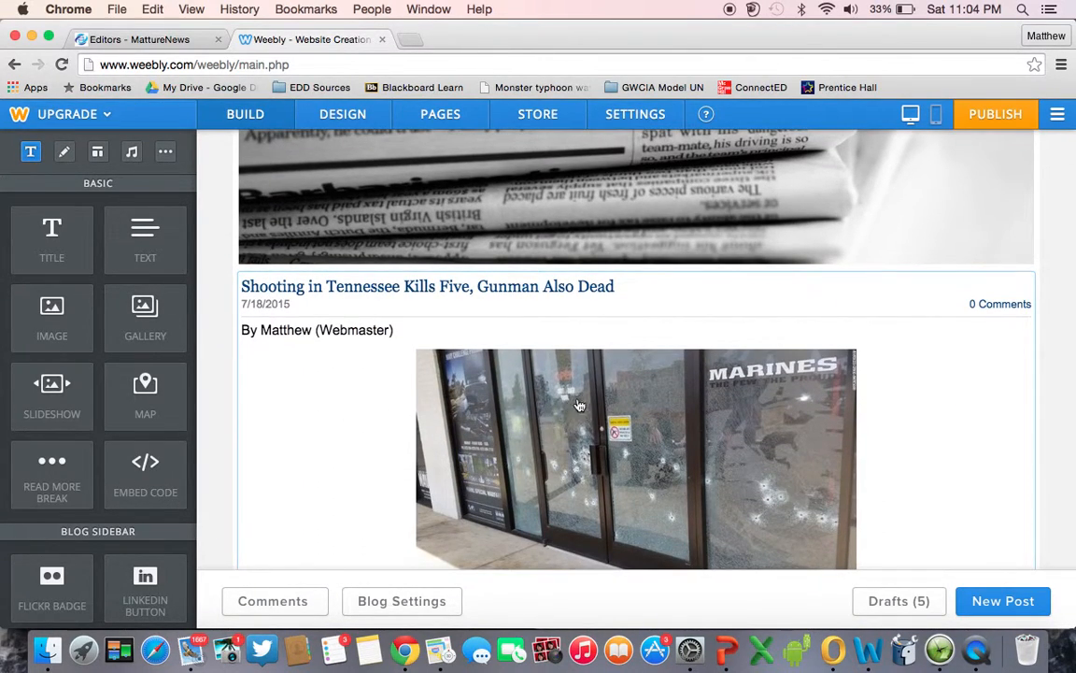
{"action": "left_click", "coordinate": [992, 601]}
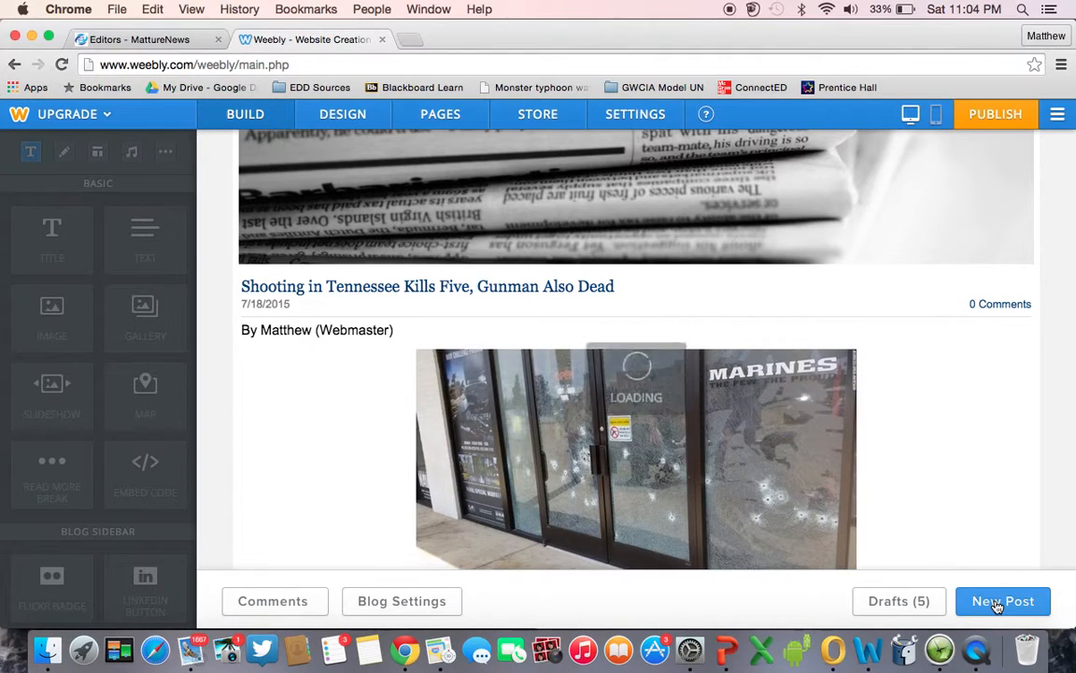
{"action": "scroll", "coordinate": [995, 605], "scroll_direction": "down", "scroll_amount": 2}
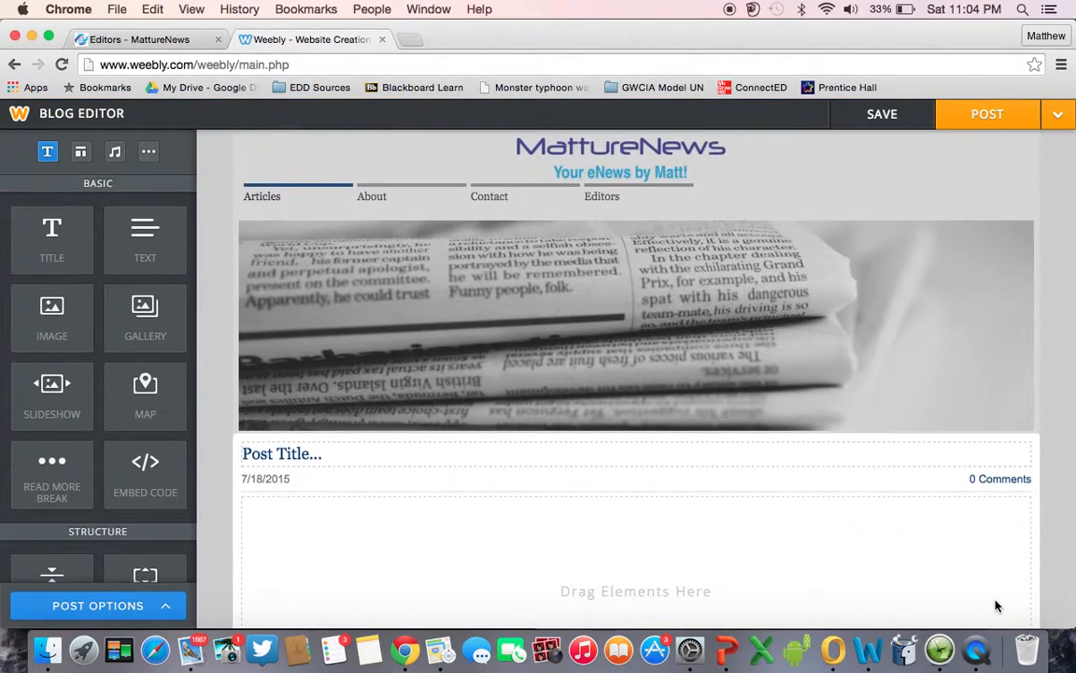
Title the new blog post "Hillary Clinton Becomes President".
{"action": "left_click", "coordinate": [811, 453]}
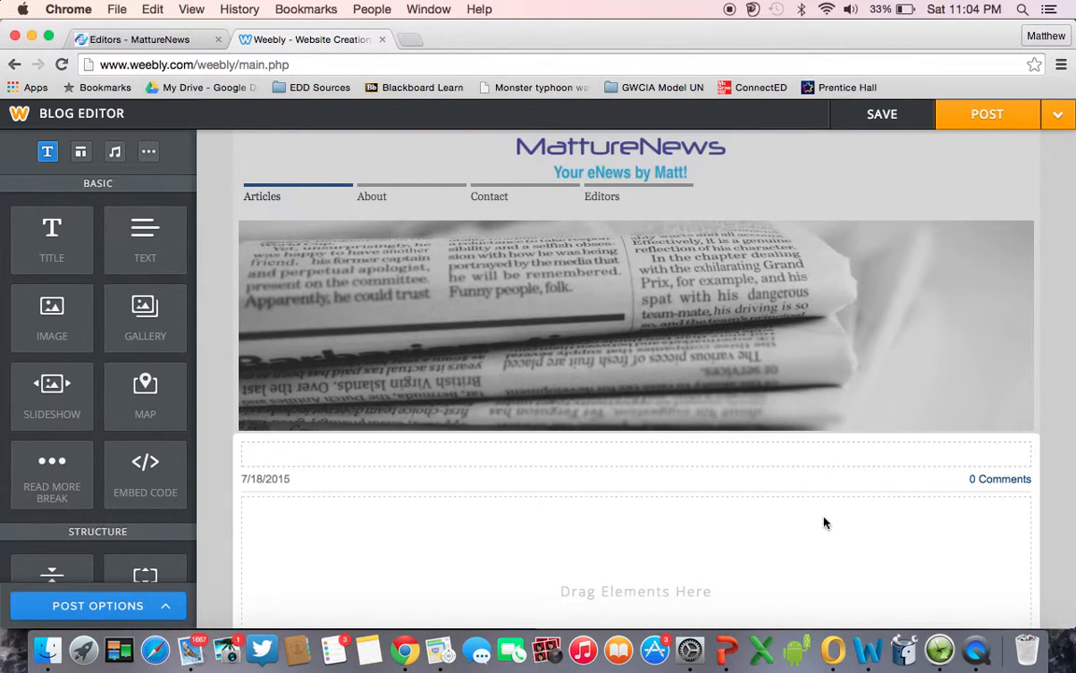
{"action": "scroll", "coordinate": [880, 583], "scroll_direction": "left", "scroll_amount": 5}
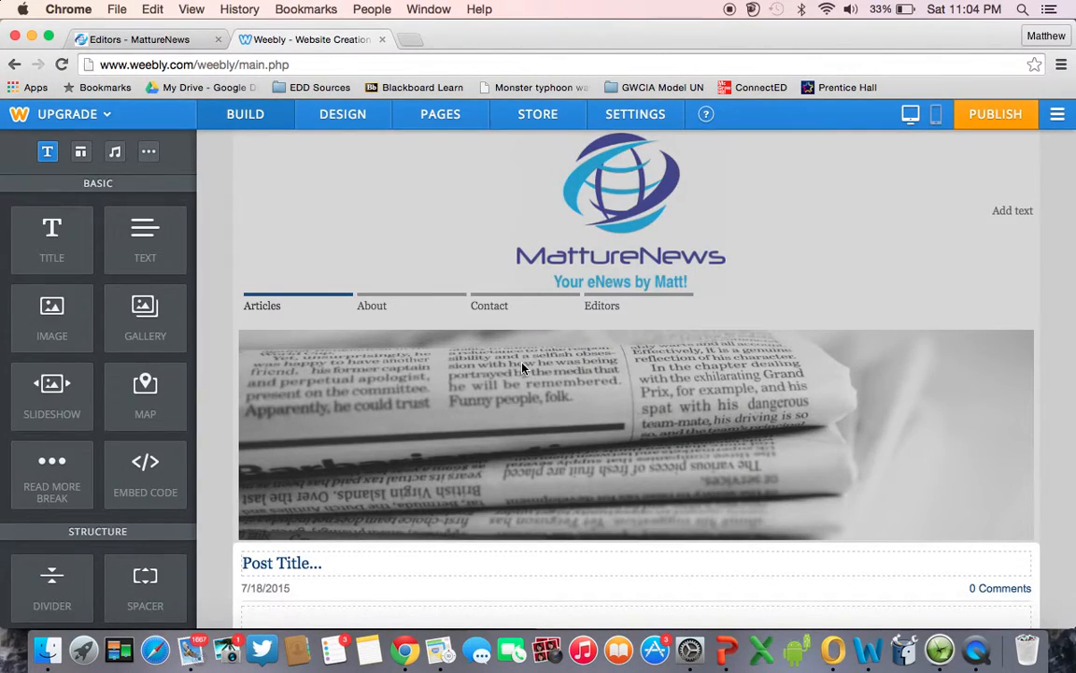
{"action": "scroll", "coordinate": [506, 319], "scroll_direction": "down", "scroll_amount": 5}
{"action": "left_click", "coordinate": [471, 252]}
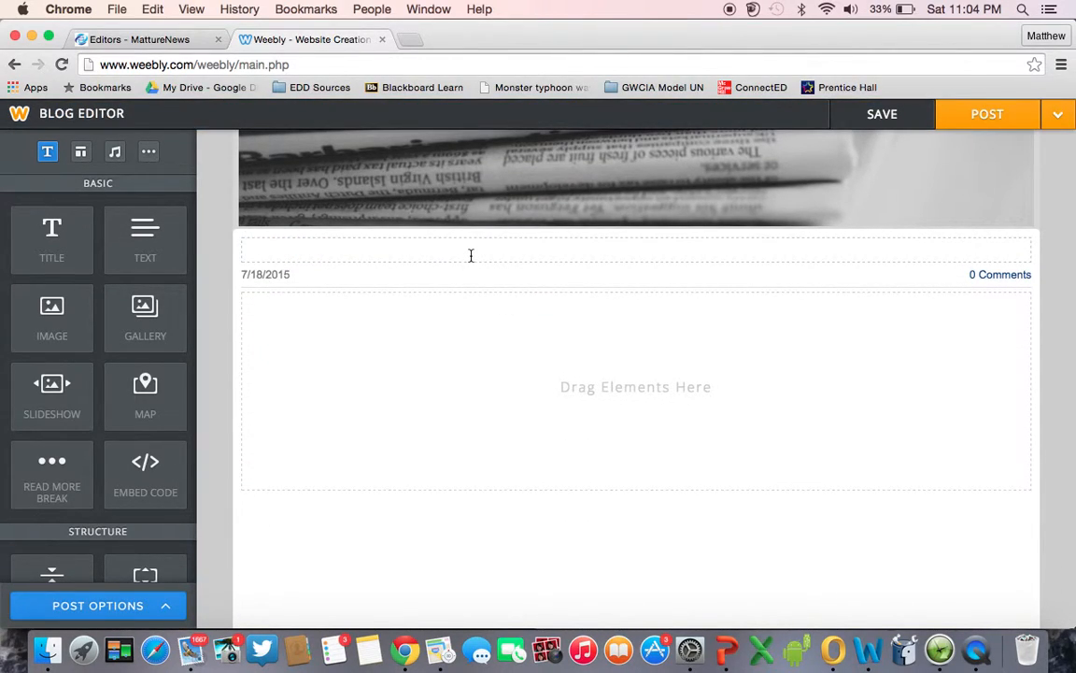
{"action": "type", "text": "Hillary Clinton"}
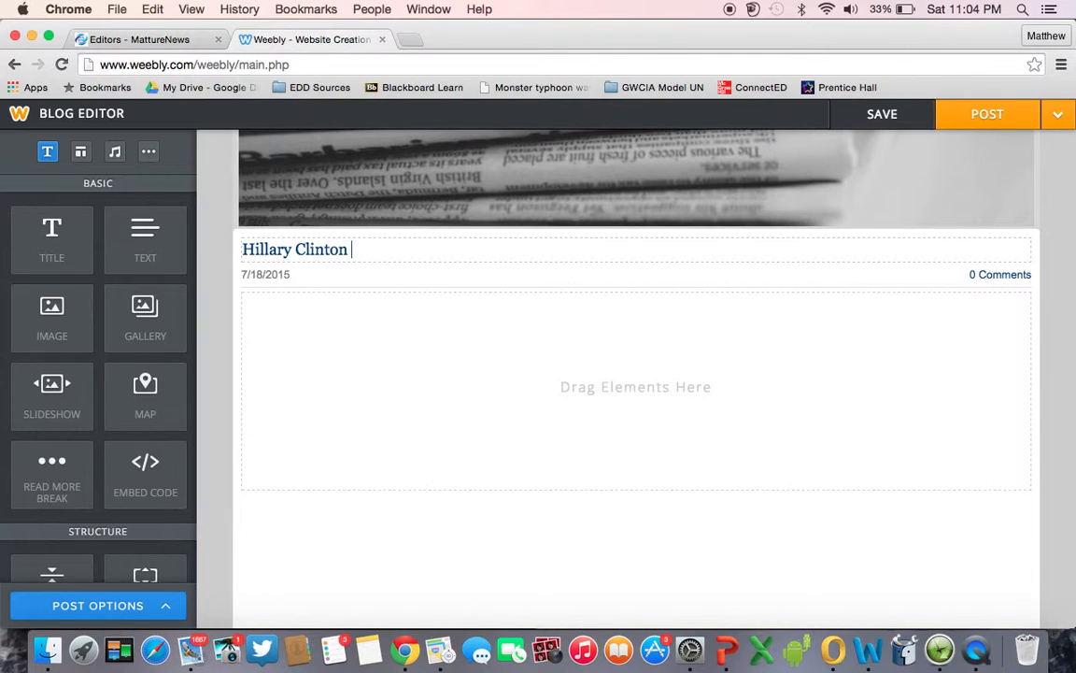
{"action": "type", "text": " Becomes P"}
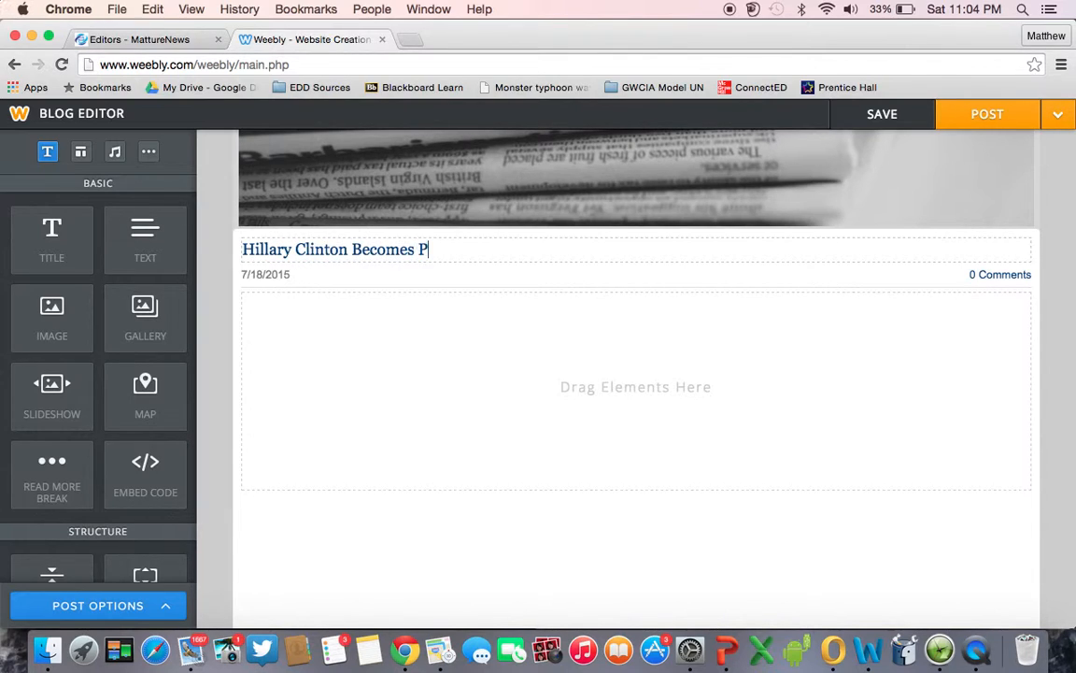
{"action": "type", "text": "resident"}
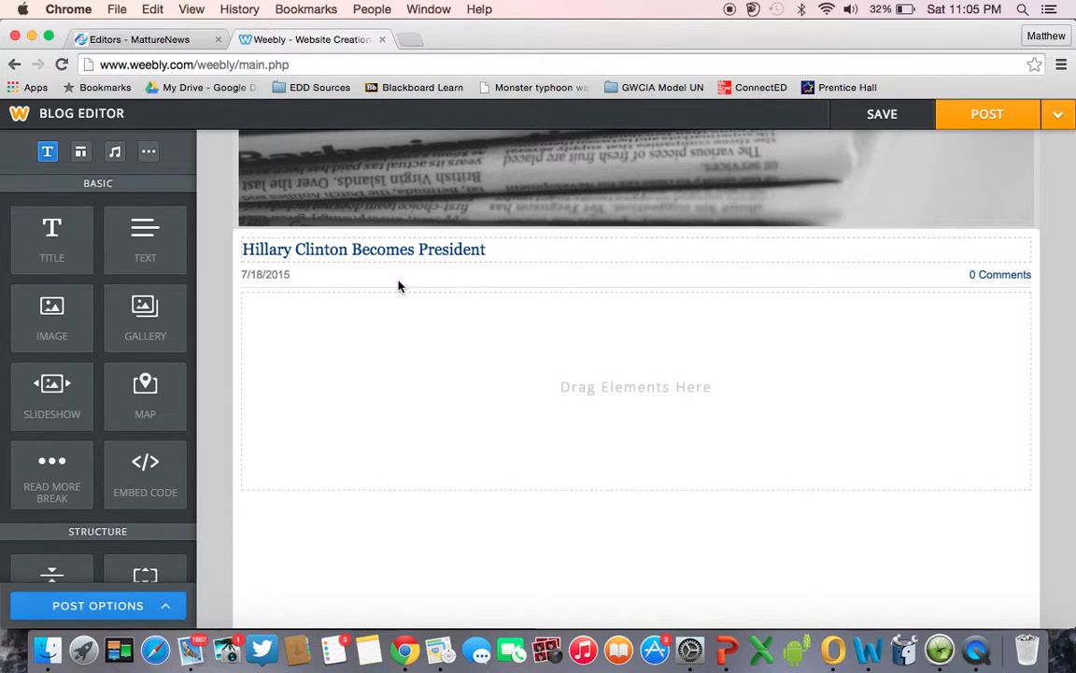
Add a text element to the empty content area of the blog post.
{"action": "left_click_drag", "start_coordinate": [317, 342], "coordinate": [328, 321]}
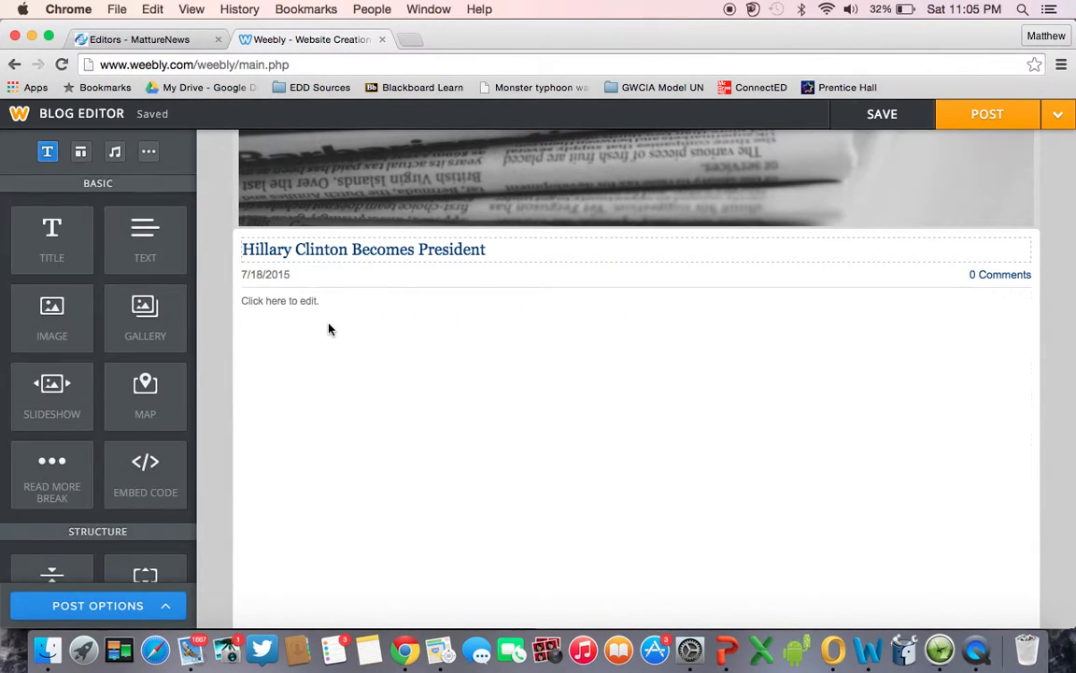
{"action": "left_click", "coordinate": [282, 304]}
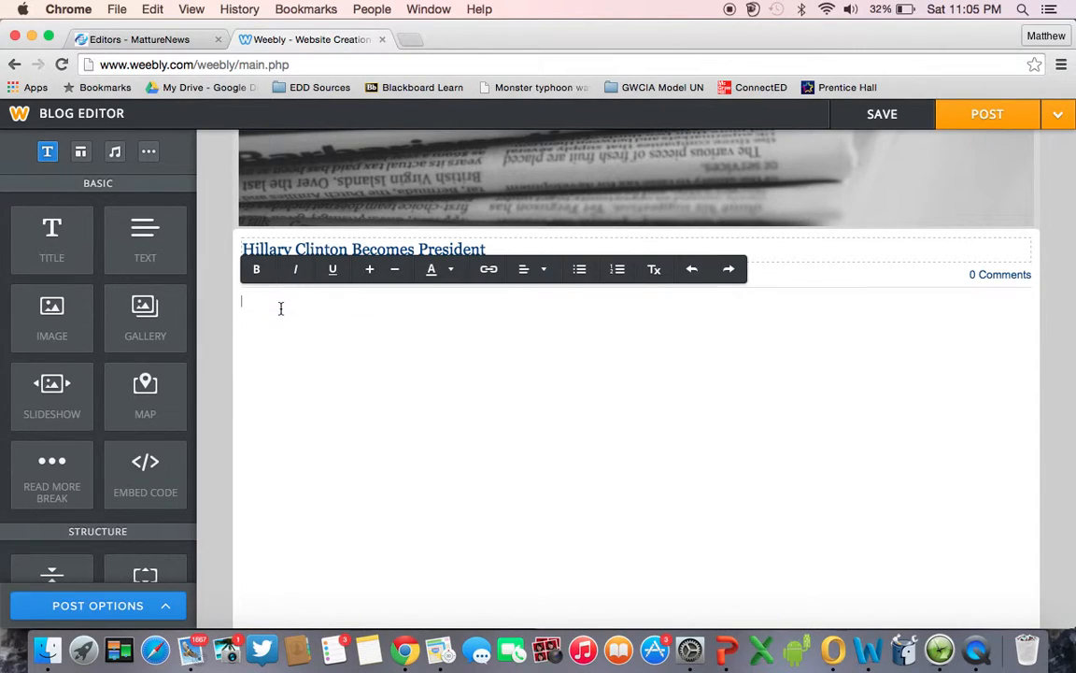
{"action": "right_click", "coordinate": [241, 250]}
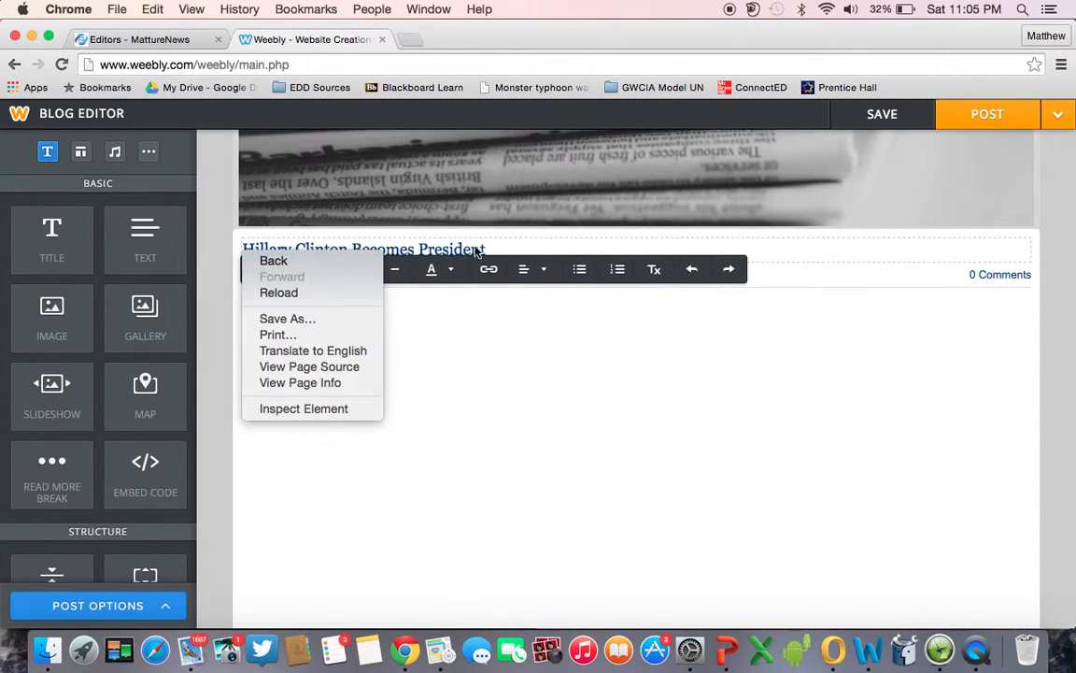
{"action": "left_click", "coordinate": [435, 220]}
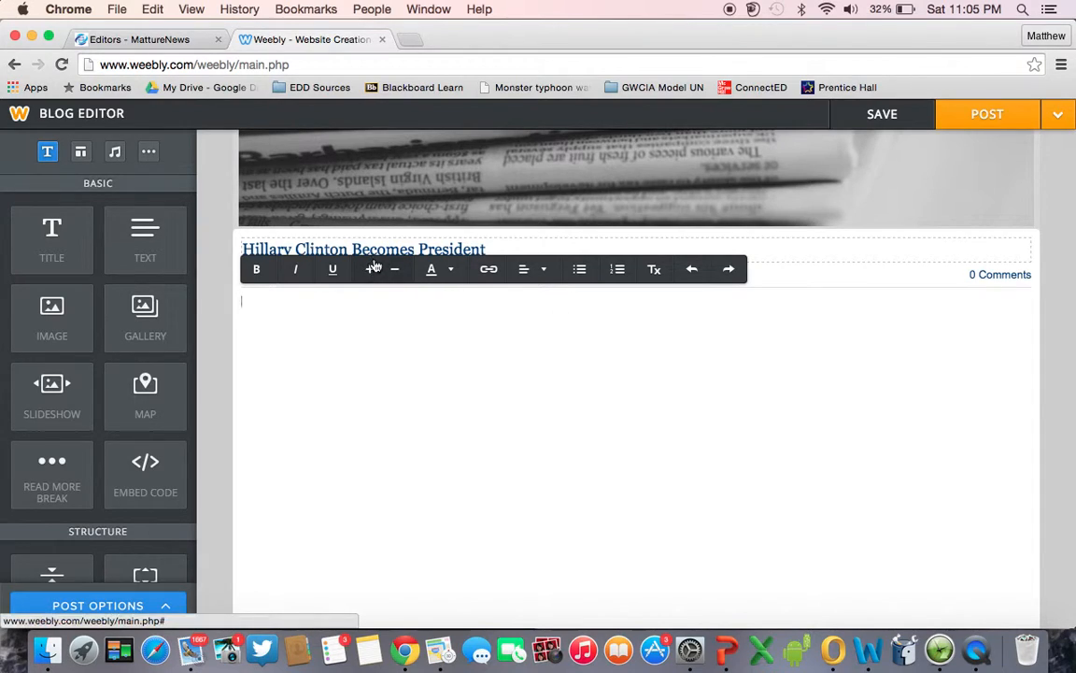
{"action": "left_click", "coordinate": [297, 292]}
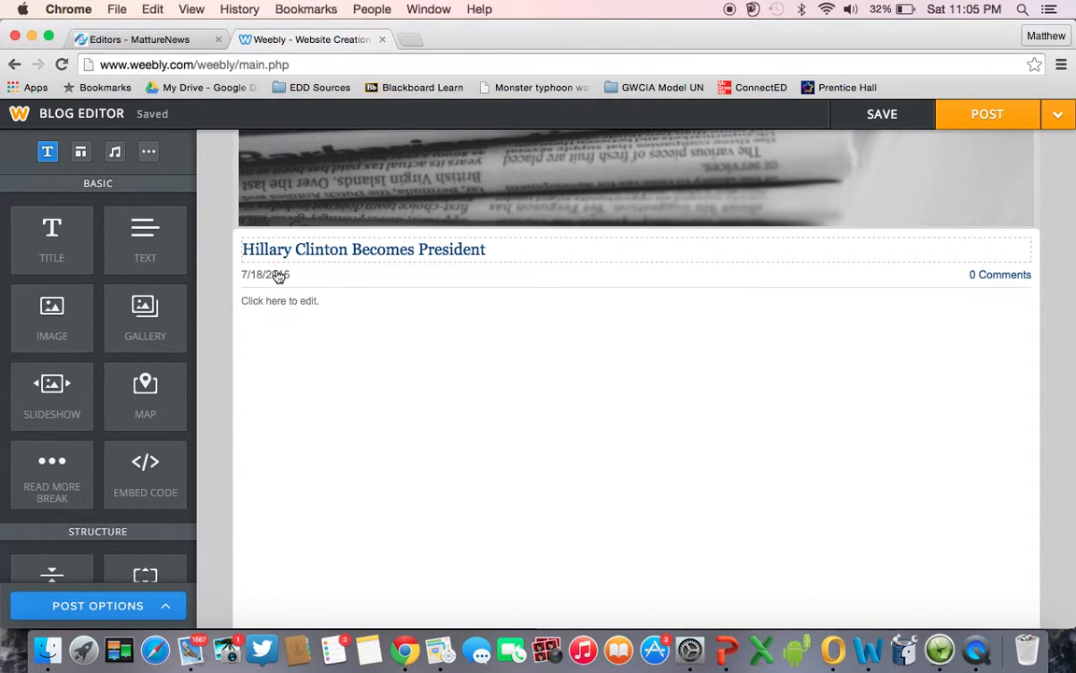
Set the blog post's date to November 4, 2016.
{"action": "left_click", "coordinate": [279, 277]}
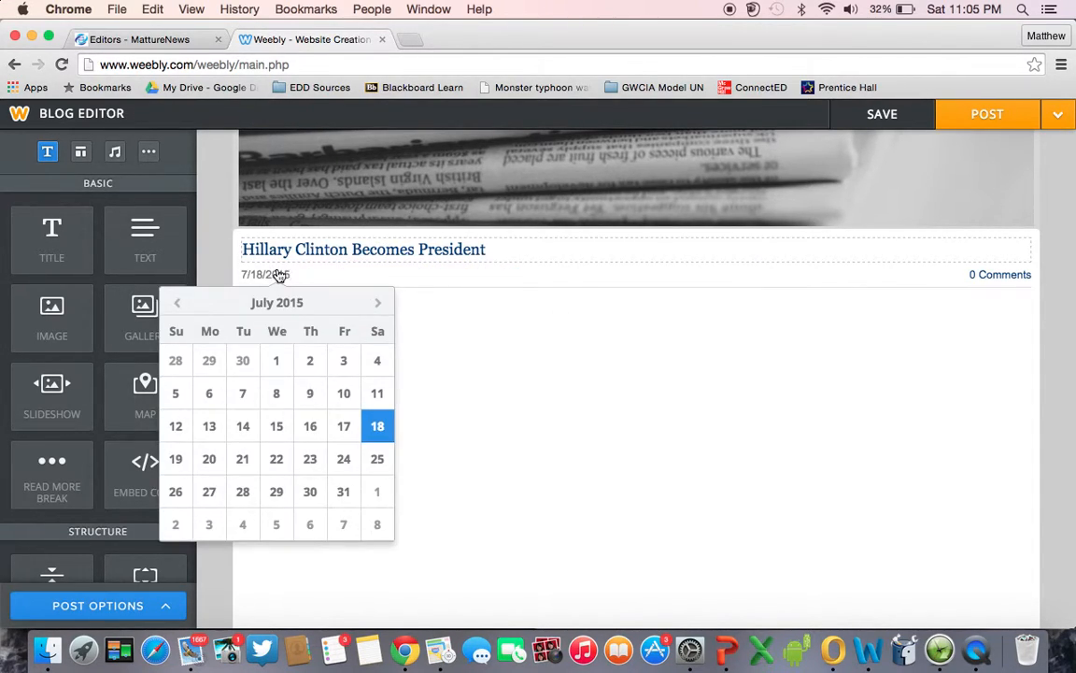
{"action": "left_click", "coordinate": [354, 301]}
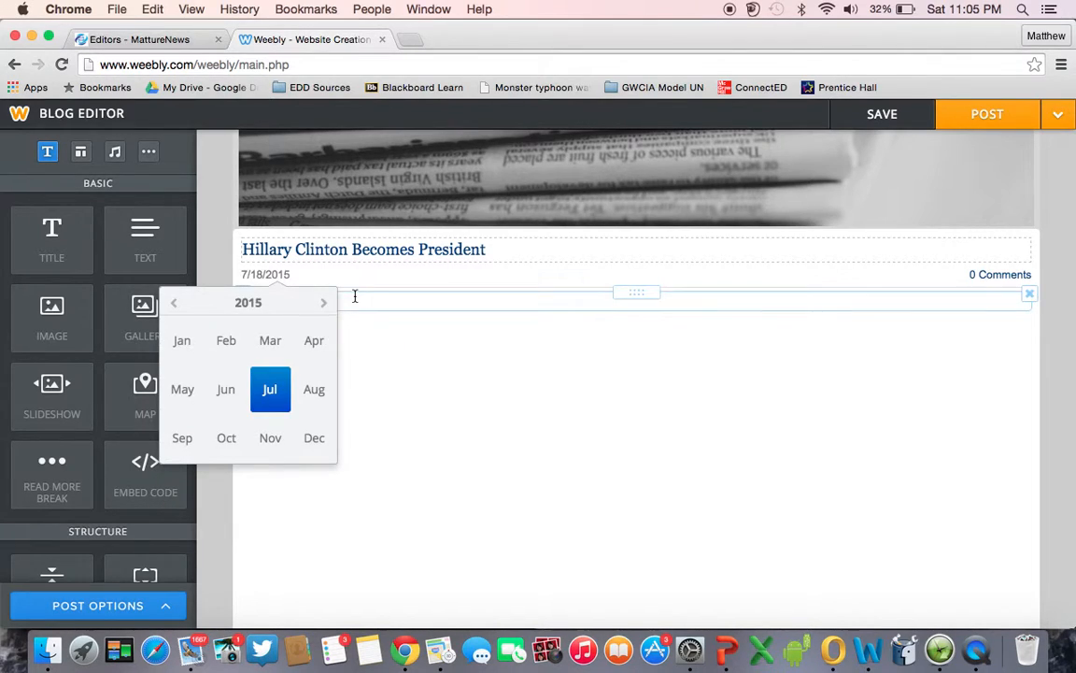
{"action": "left_click", "coordinate": [322, 304]}
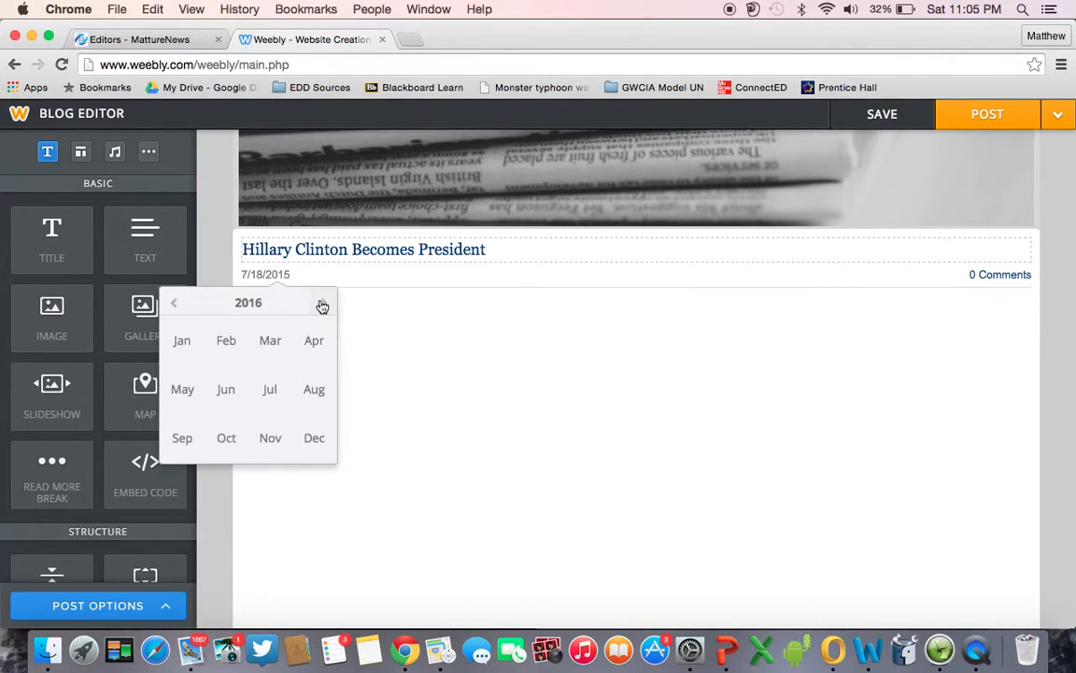
{"action": "left_click", "coordinate": [270, 435]}
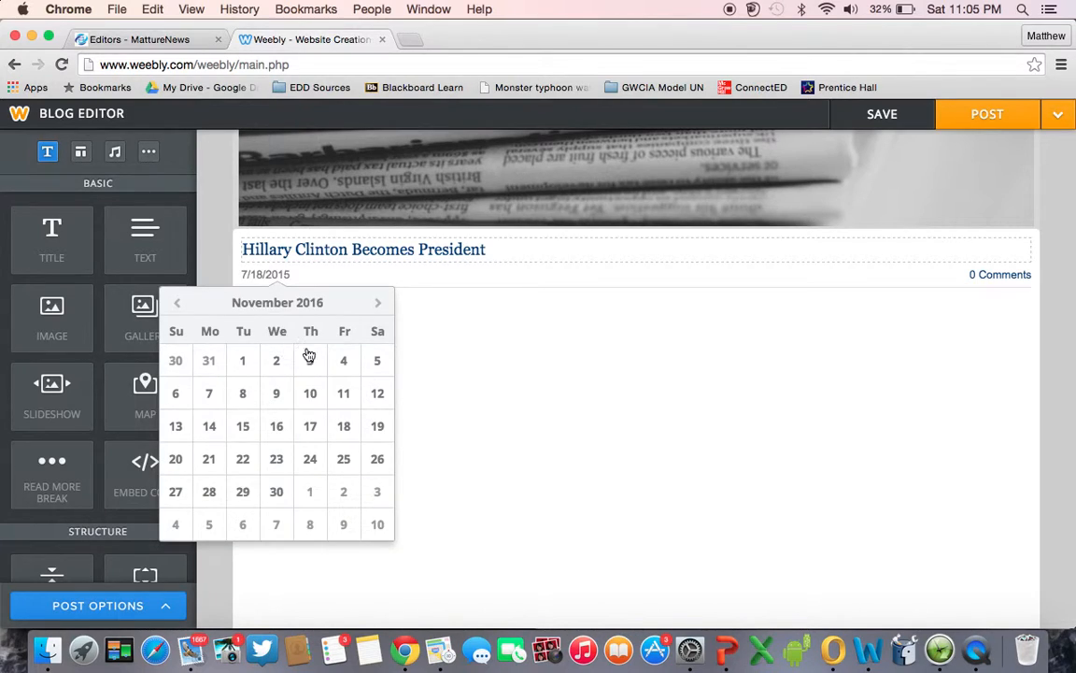
{"action": "left_click", "coordinate": [346, 369]}
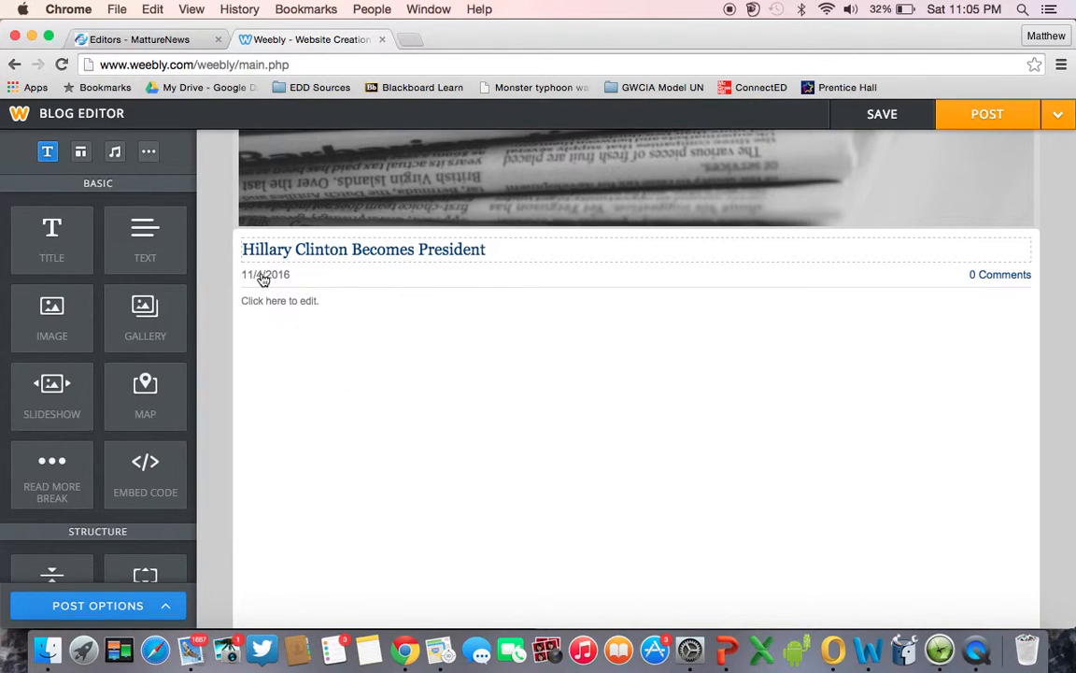
Write the indented article text "Hillary Clinton wins the presidential election of 2016! ..." in the text element.
{"action": "left_click", "coordinate": [283, 299]}
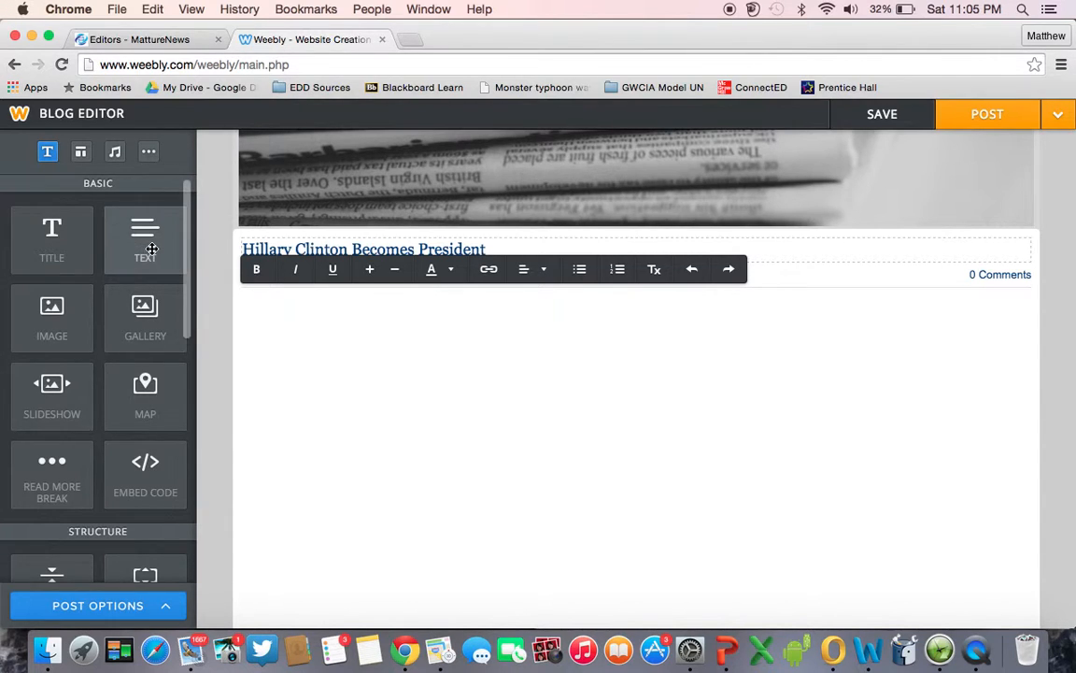
{"action": "mouse_move", "coordinate": [148, 226]}
{"action": "left_mouse_down"}
{"action": "mouse_move", "coordinate": [331, 298]}
{"action": "mouse_move", "coordinate": [157, 222]}
{"action": "left_mouse_up"}
{"action": "left_click", "coordinate": [254, 299]}
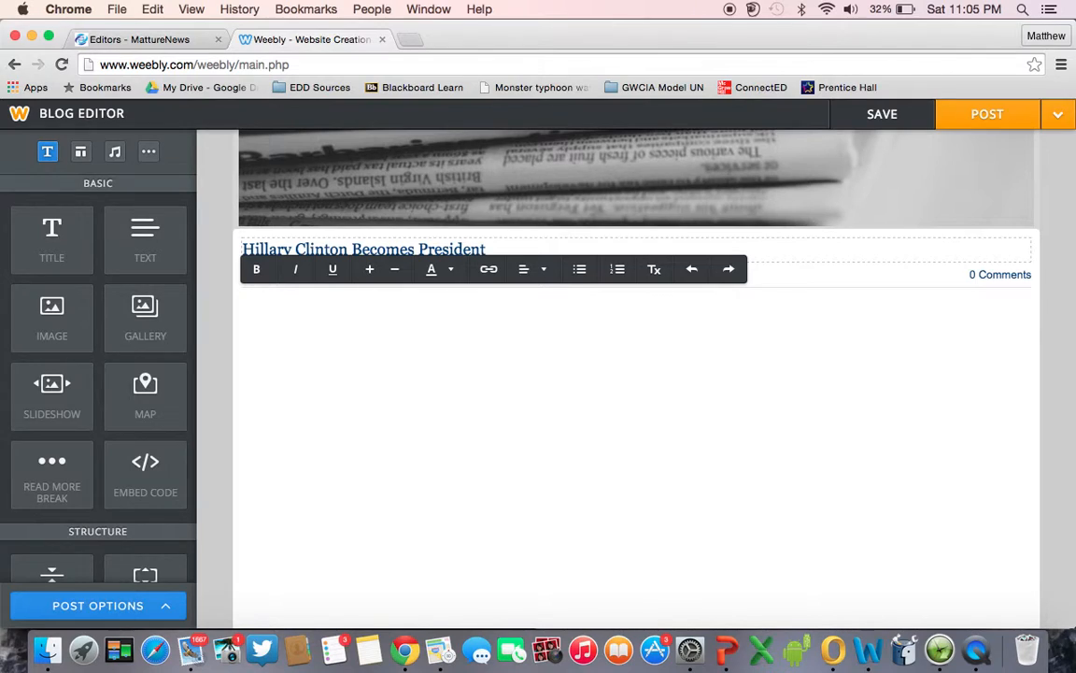
{"action": "type", "text": "Hillary Clinton wins th"}
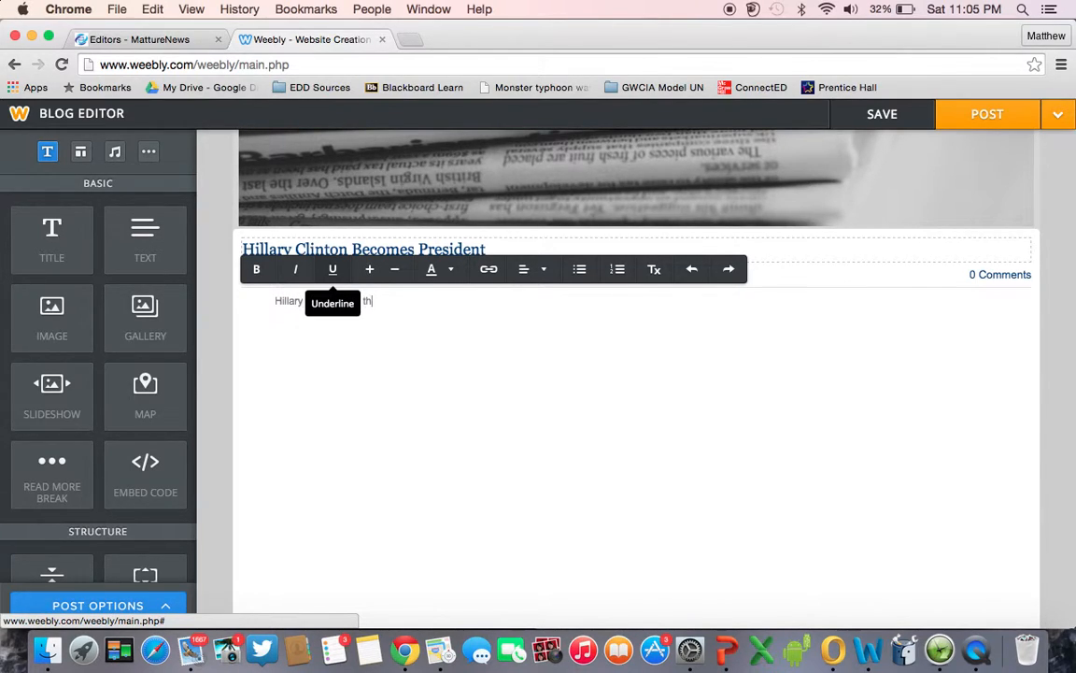
{"action": "type", "text": "e preside"}
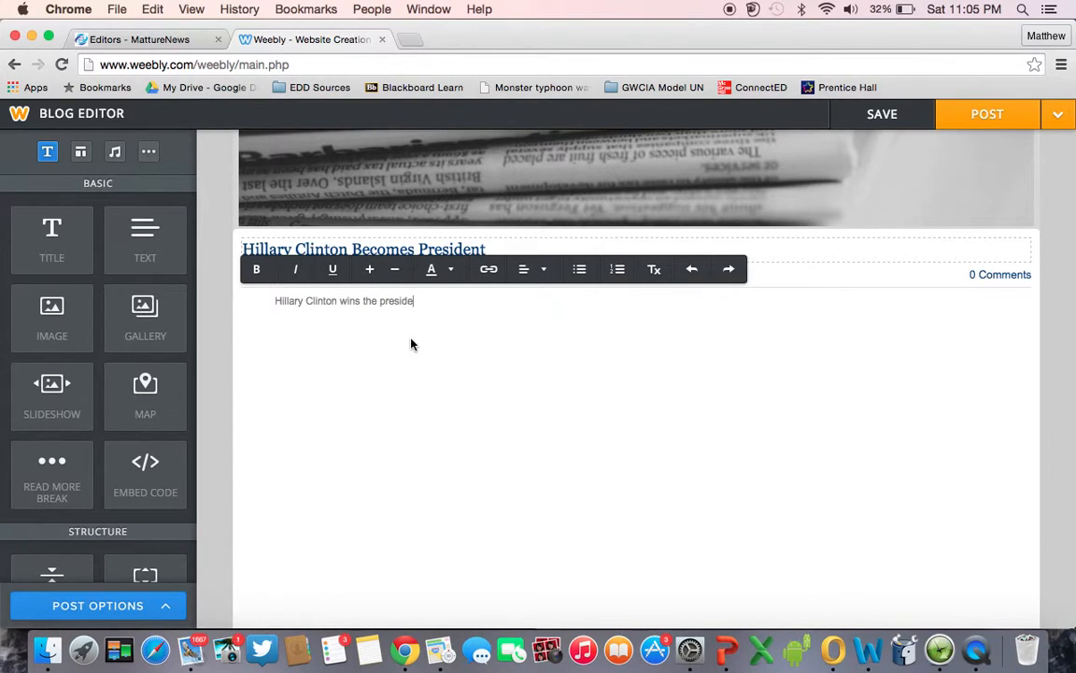
{"action": "type", "text": "ntial election of 2016!"}
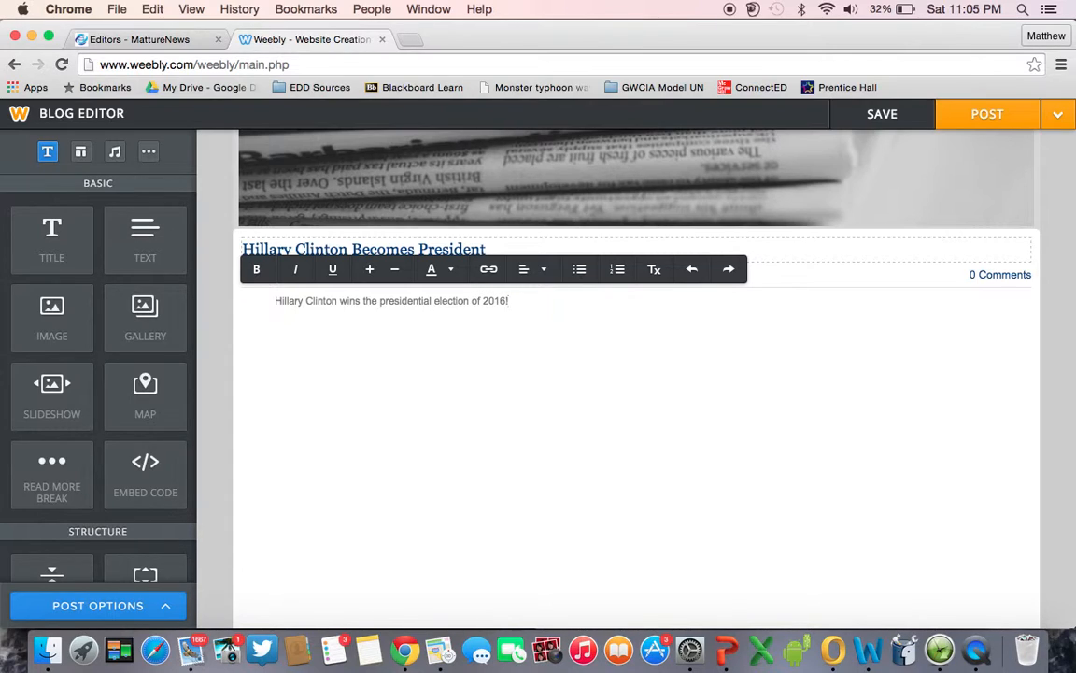
{"action": "type", "text": "..."}
Increase the font size of the whole article sentence.
{"action": "triple_click", "coordinate": [338, 299]}
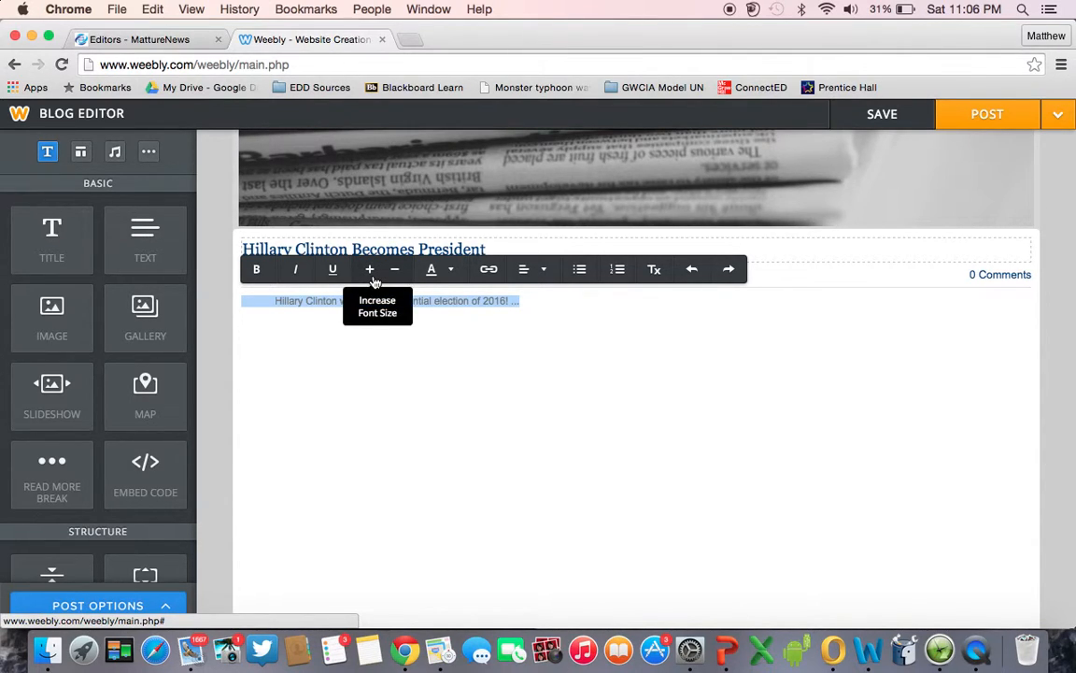
{"action": "left_click", "coordinate": [373, 278]}
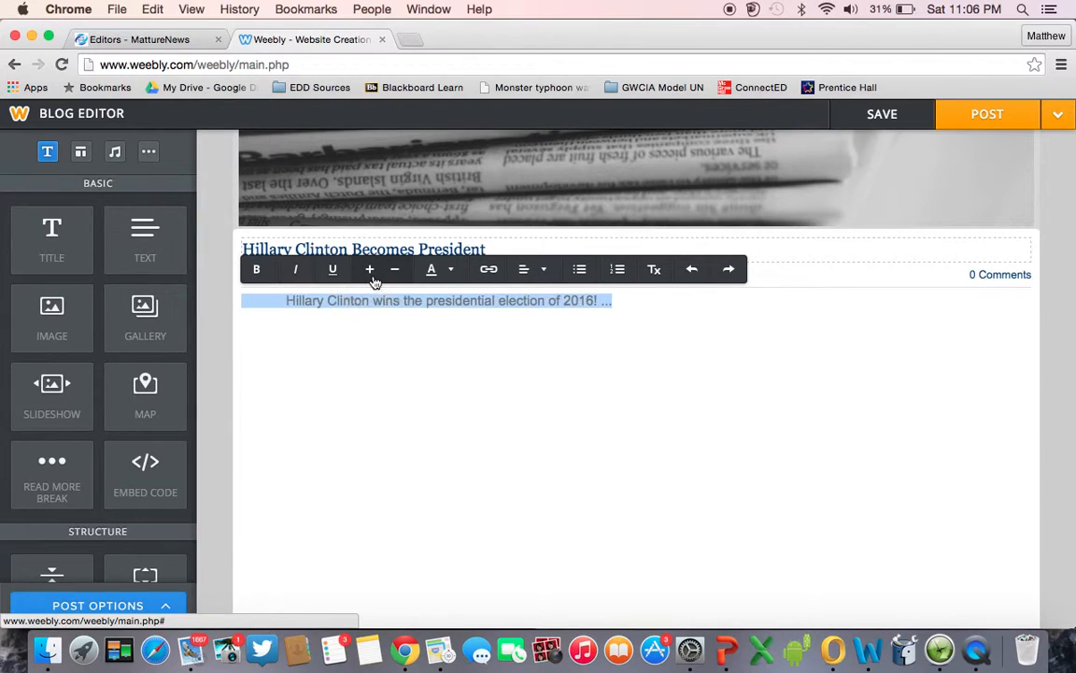
{"action": "left_click", "coordinate": [449, 339]}
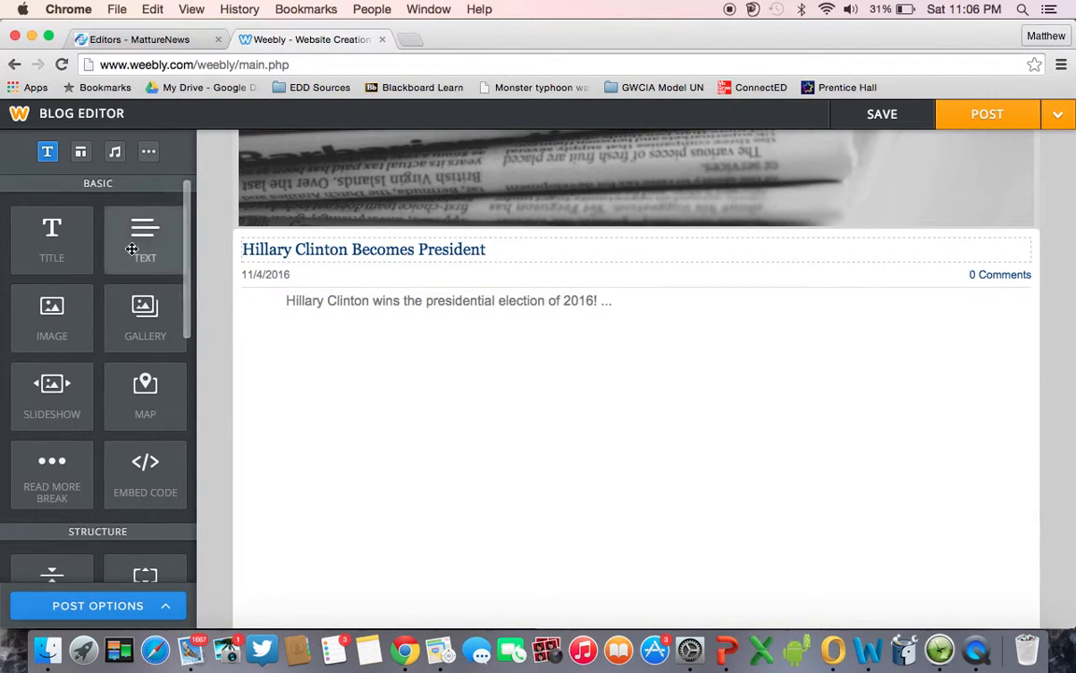
Add a second text element above the article text and enter a byline of "By" followed by the author's name.
{"action": "left_click_drag", "start_coordinate": [141, 249], "coordinate": [271, 291]}
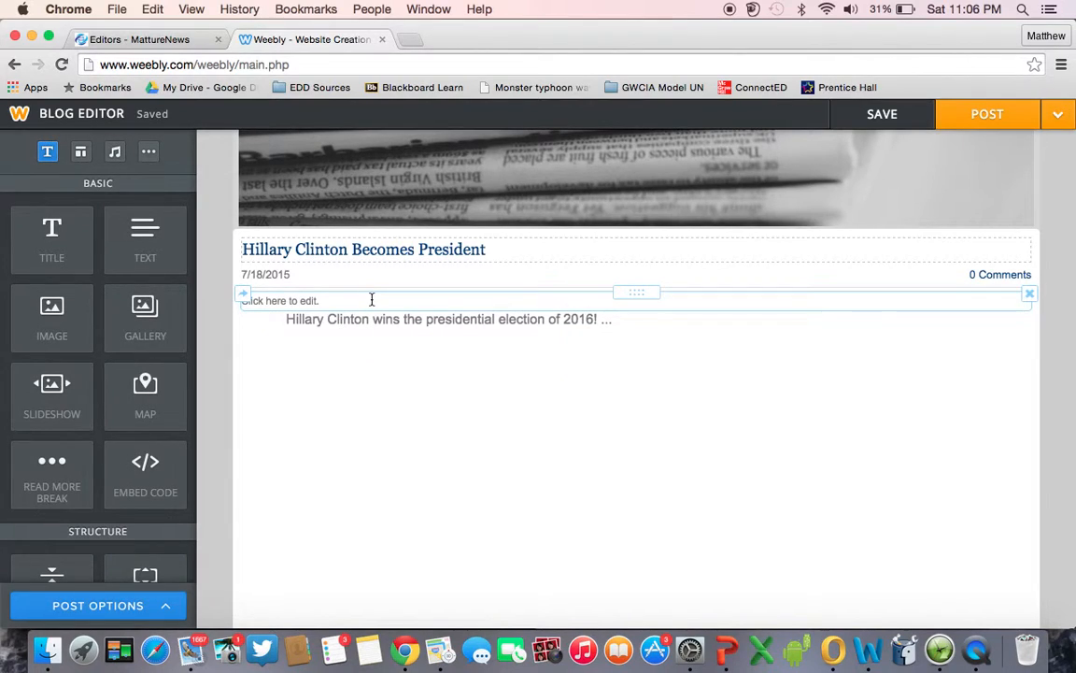
{"action": "left_click", "coordinate": [371, 299]}
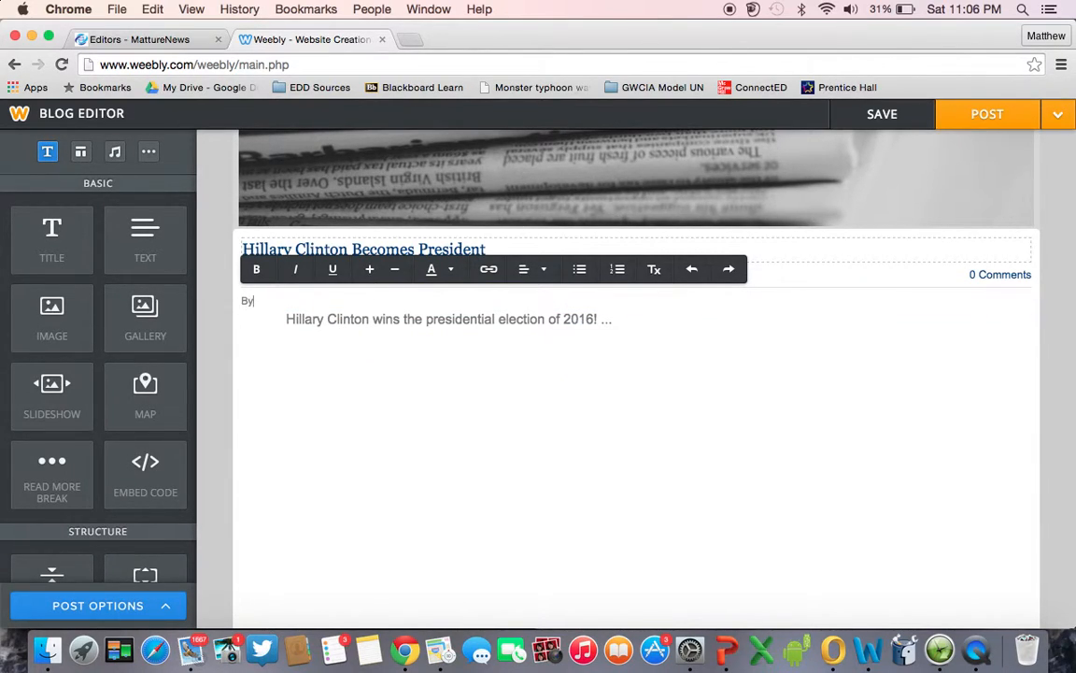
{"action": "type", "text": "By Matthew (Webmaster"}
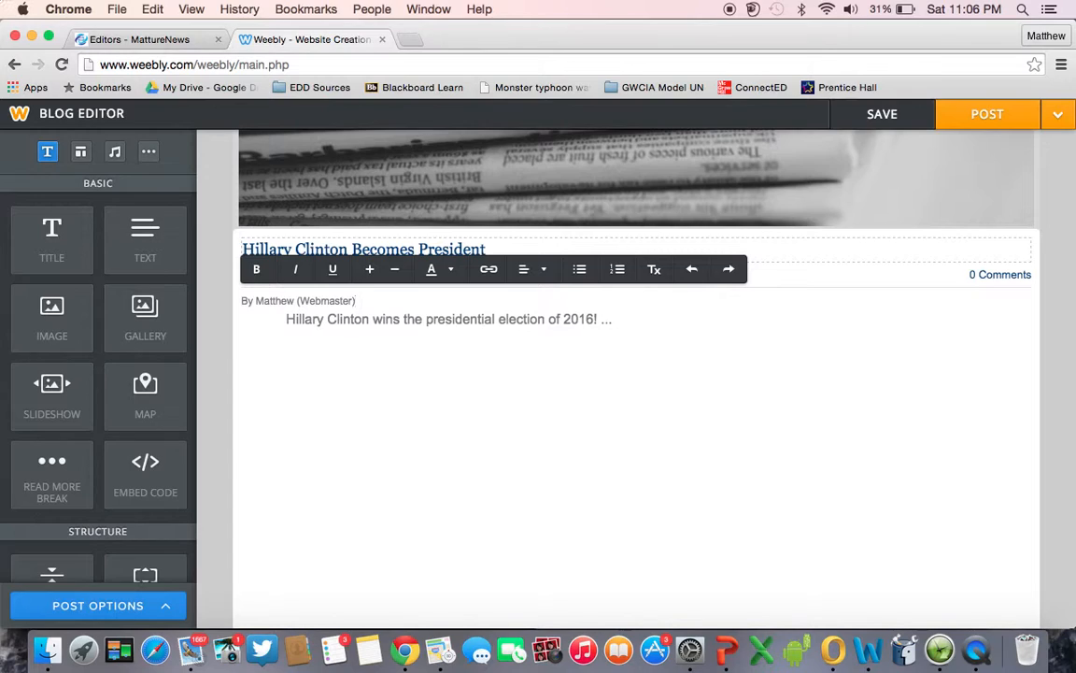
{"action": "key", "text": "BackSpace"}
{"action": "key", "text": "BackSpace"}
{"action": "key", "text": "BackSpace"}
{"action": "key", "text": "BackSpace"}
{"action": "key", "text": "BackSpace"}
{"action": "key", "text": "BackSpace"}
{"action": "key", "text": "BackSpace"}
{"action": "key", "text": "BackSpace"}
{"action": "key", "text": "BackSpace"}
{"action": "key", "text": "BackSpace"}
{"action": "key", "text": "BackSpace"}
{"action": "type", "text": "Joe Schmoe"}
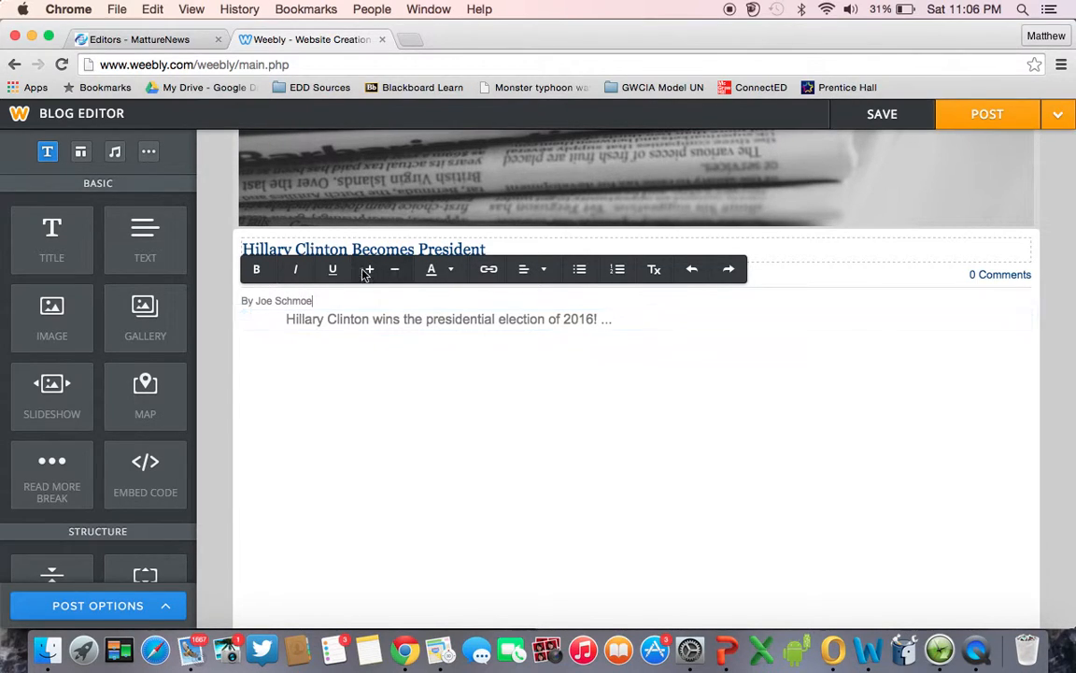
Increase the byline's font size and set its text color to black, #000000.
{"action": "left_click_drag", "start_coordinate": [317, 300], "coordinate": [245, 300]}
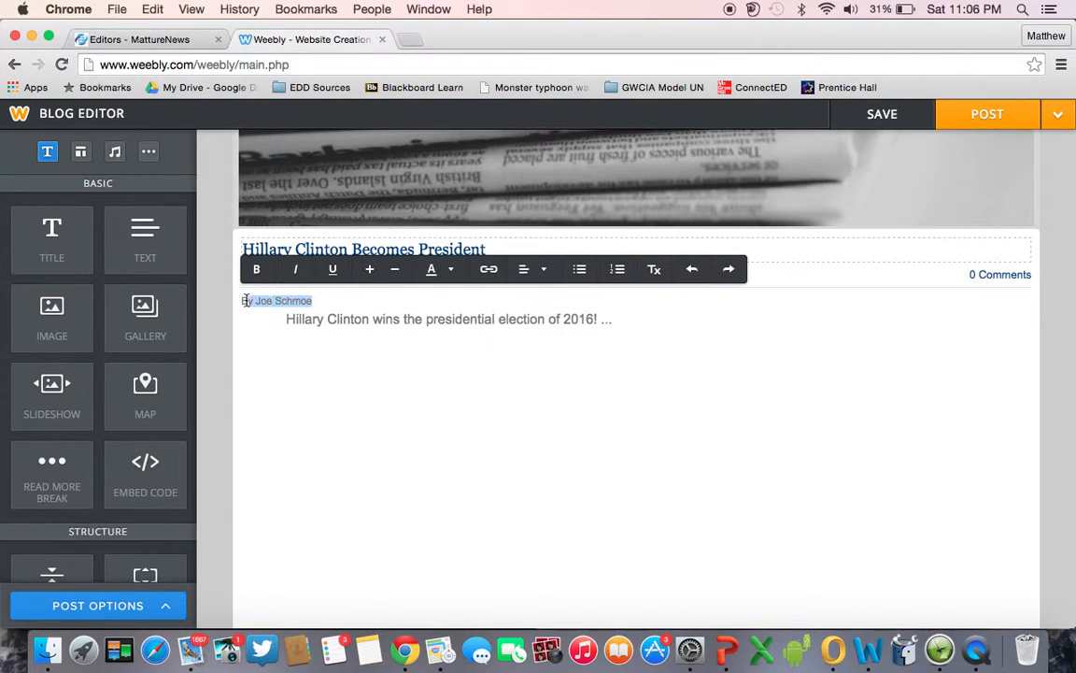
{"action": "left_click", "coordinate": [369, 271]}
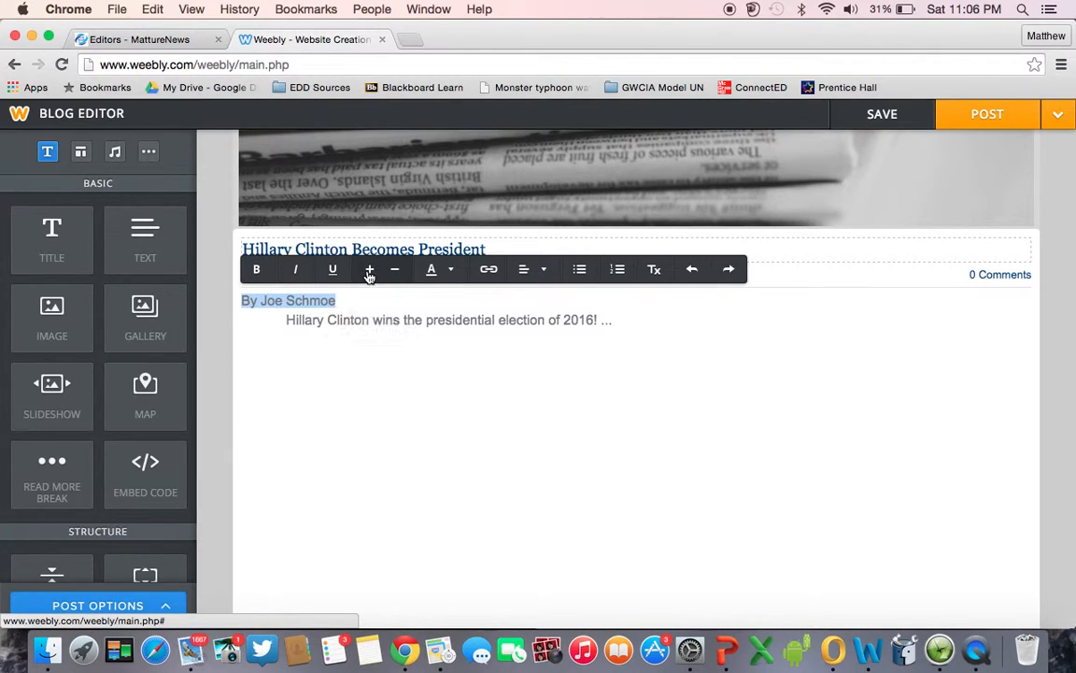
{"action": "left_click", "coordinate": [455, 270]}
{"action": "left_click_drag", "start_coordinate": [550, 393], "coordinate": [543, 496]}
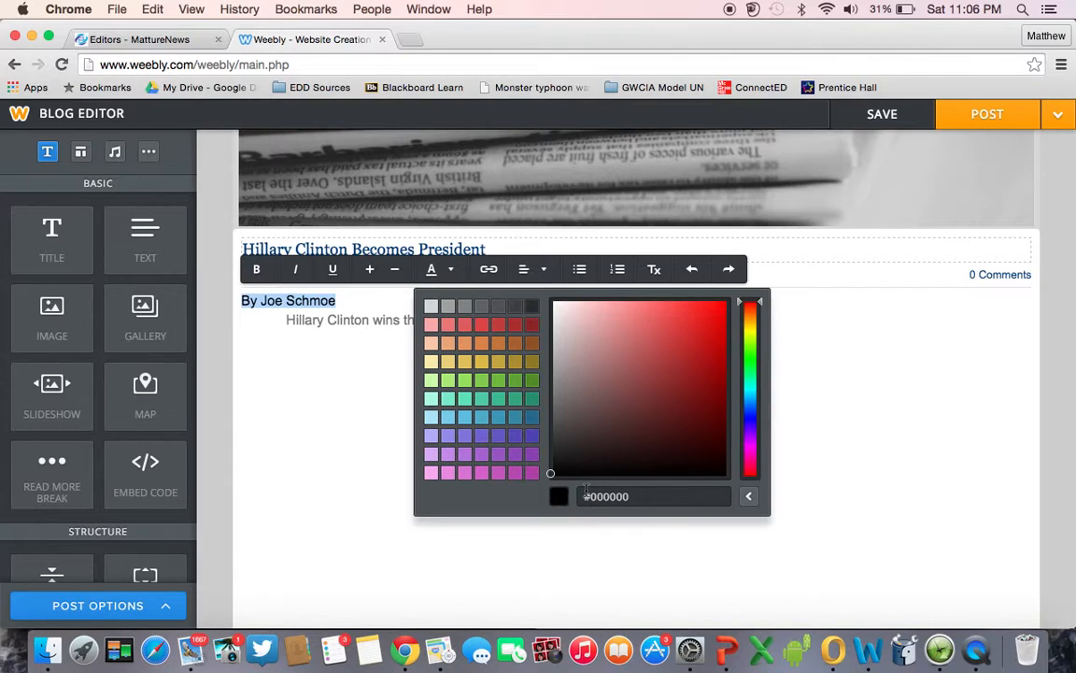
{"action": "left_click", "coordinate": [365, 386]}
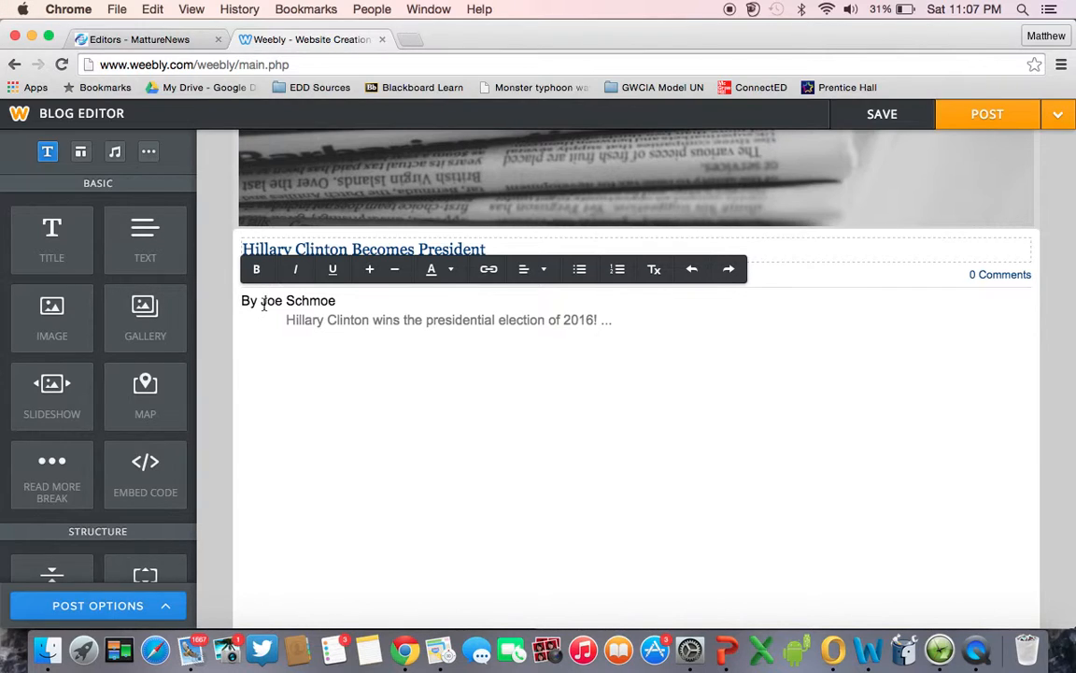
Insert a YouTube video element between the byline and the article text.
{"action": "scroll", "coordinate": [85, 335], "scroll_direction": "down", "scroll_amount": 5}
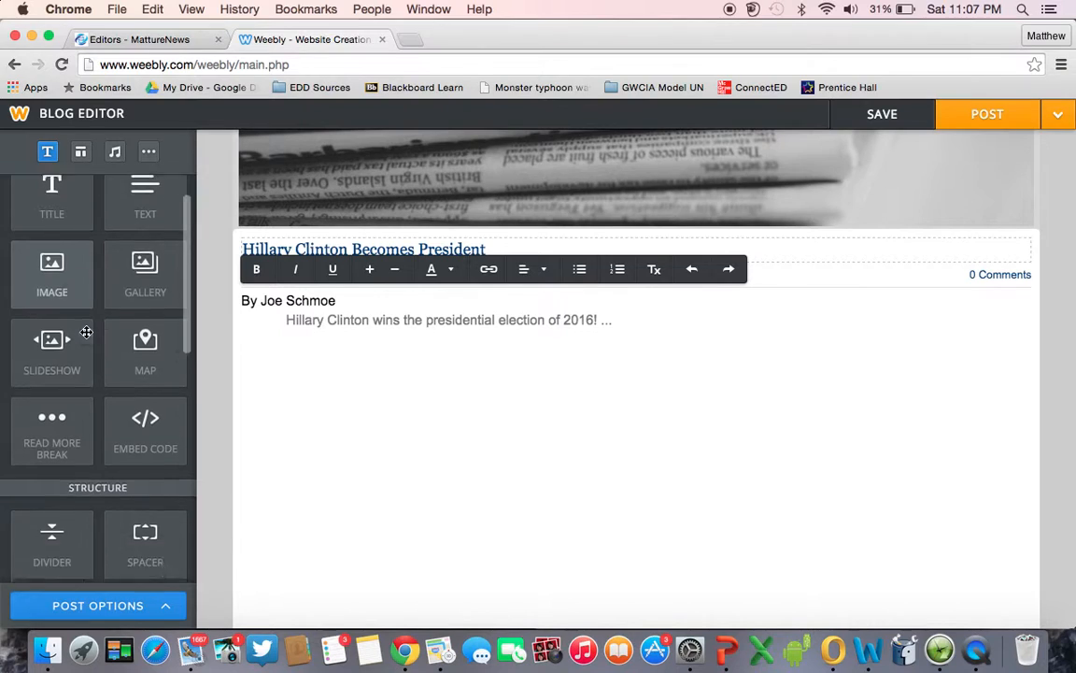
{"action": "scroll", "coordinate": [85, 335], "scroll_direction": "down", "scroll_amount": 2}
{"action": "left_click_drag", "start_coordinate": [145, 411], "coordinate": [401, 310]}
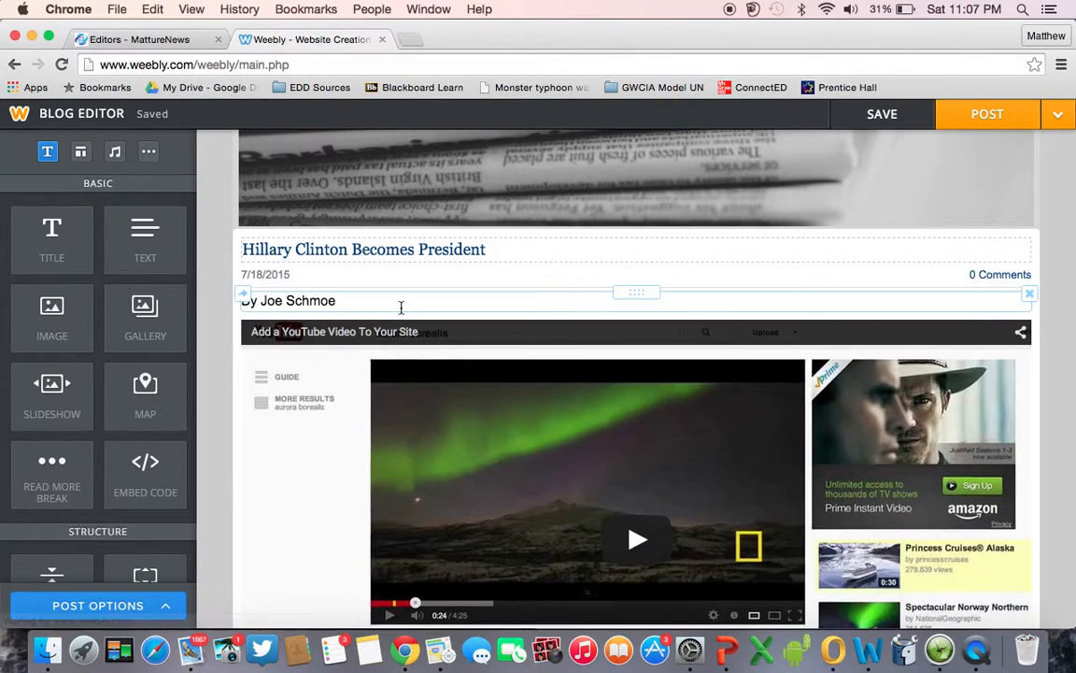
Set the YouTube video element's size to Large in its advanced settings.
{"action": "left_click", "coordinate": [434, 342]}
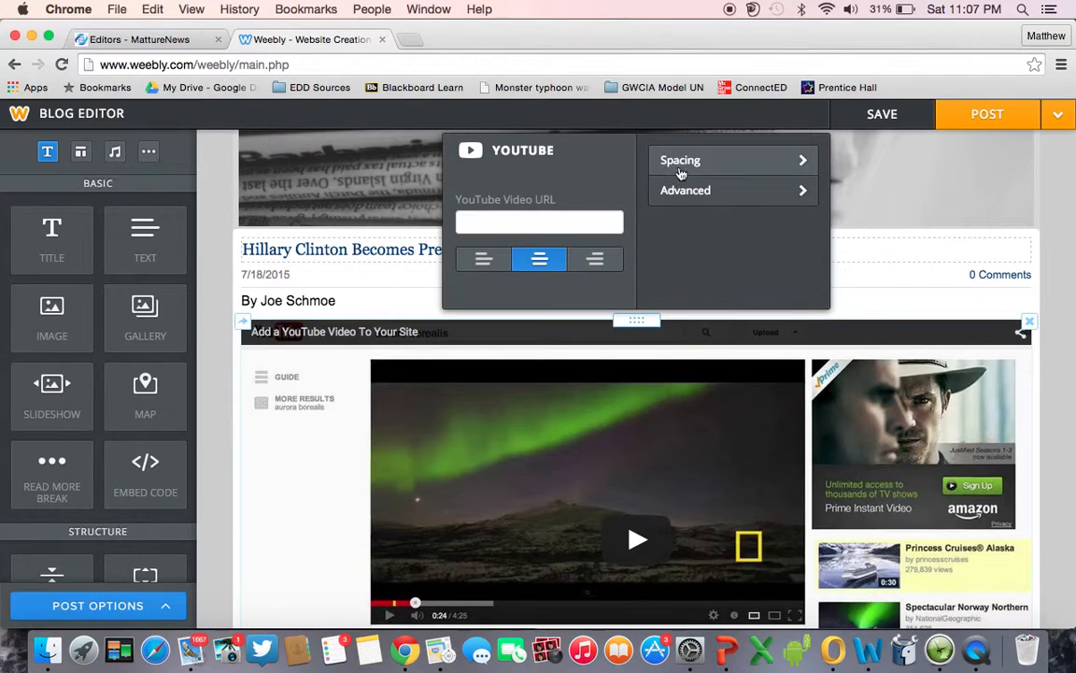
{"action": "left_click", "coordinate": [703, 188]}
{"action": "left_click", "coordinate": [654, 207]}
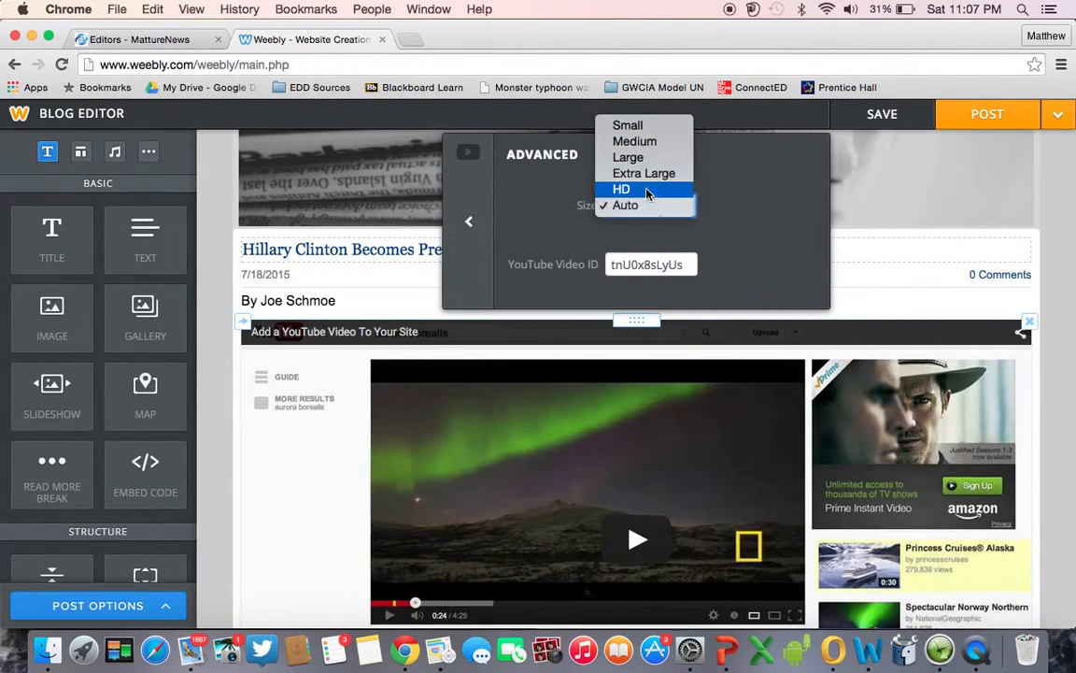
{"action": "left_click", "coordinate": [637, 163]}
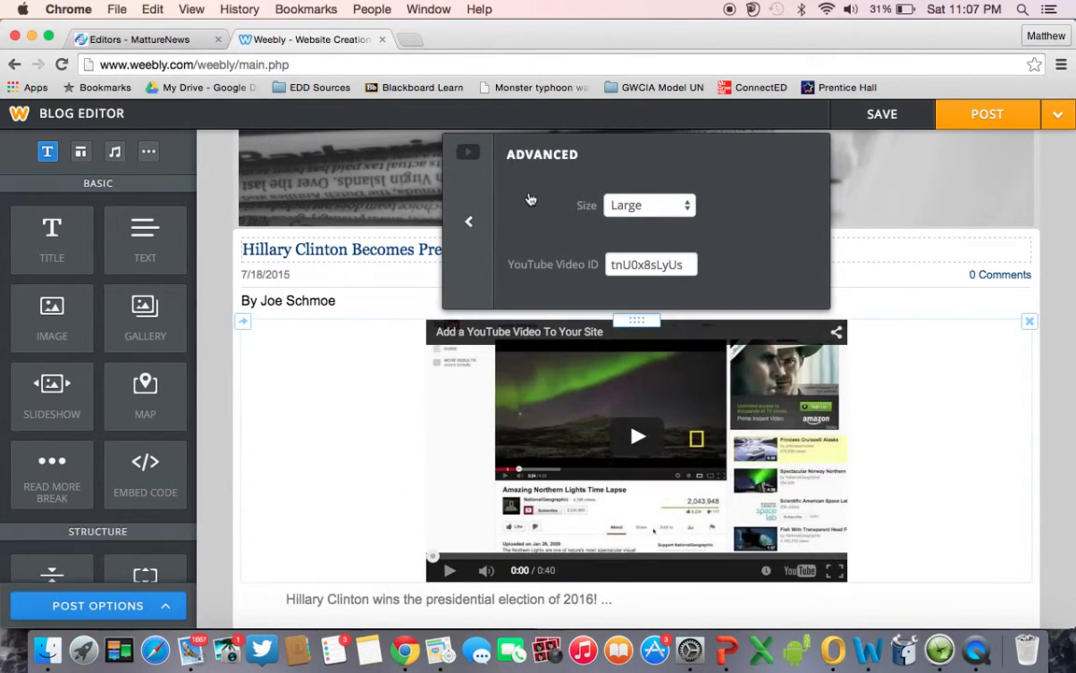
{"action": "left_click", "coordinate": [482, 219]}
Open youtube.com in a new tab and search for "hillary clinton".
{"action": "left_click", "coordinate": [568, 218]}
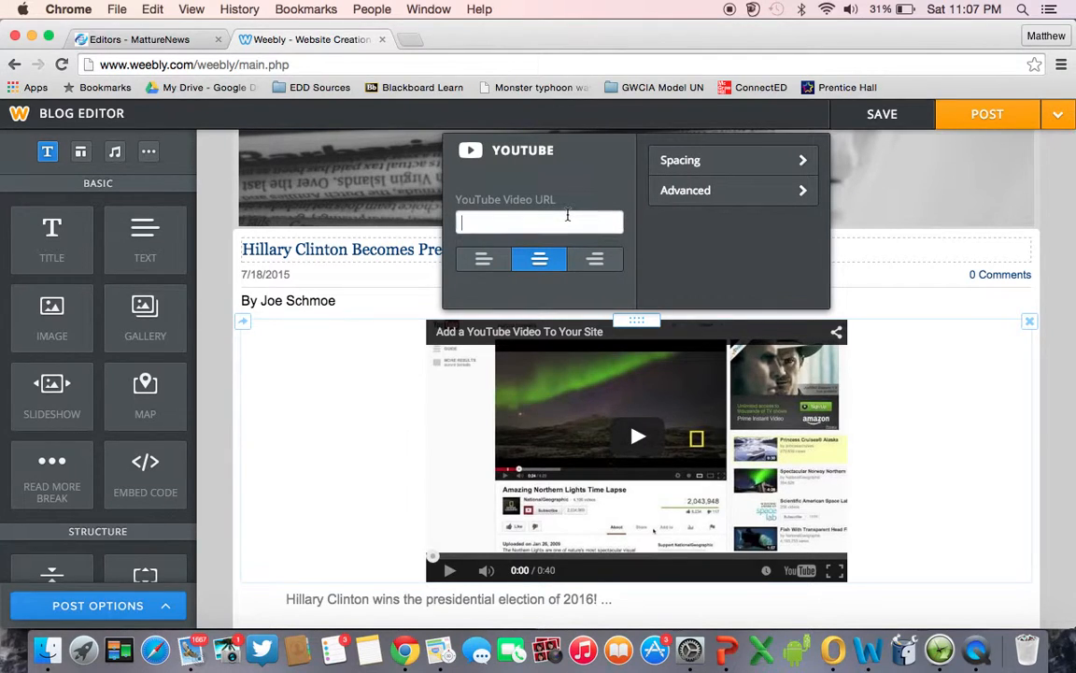
{"action": "key", "text": "super+t"}
{"action": "type", "text": "youtube.com"}
{"action": "key", "text": "Return"}
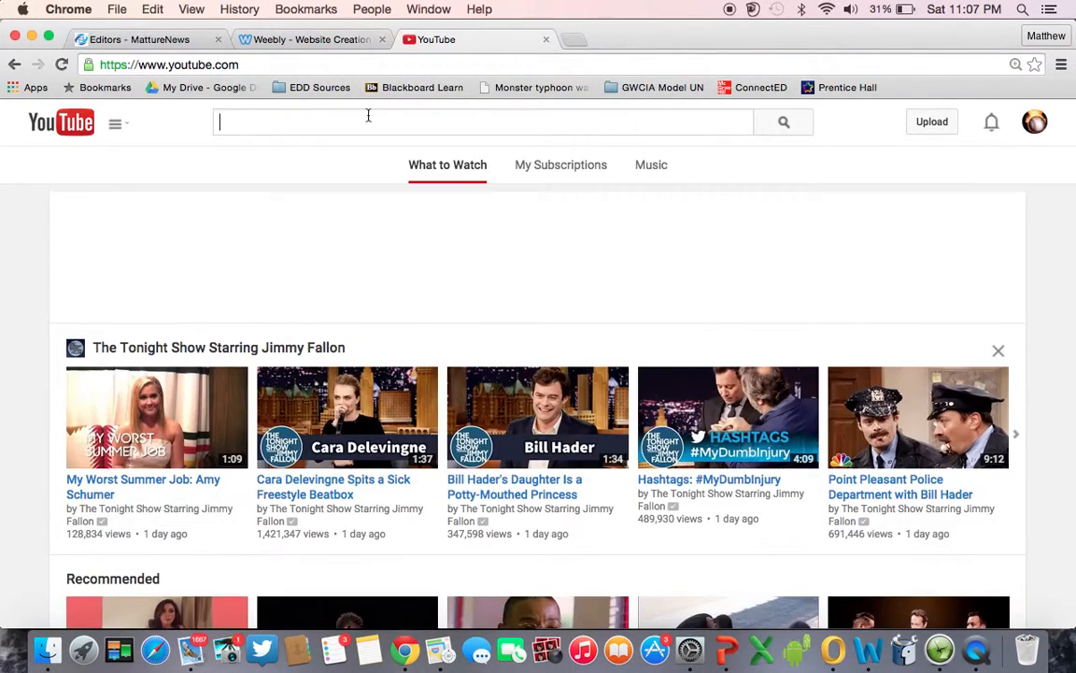
{"action": "type", "text": "hilary"}
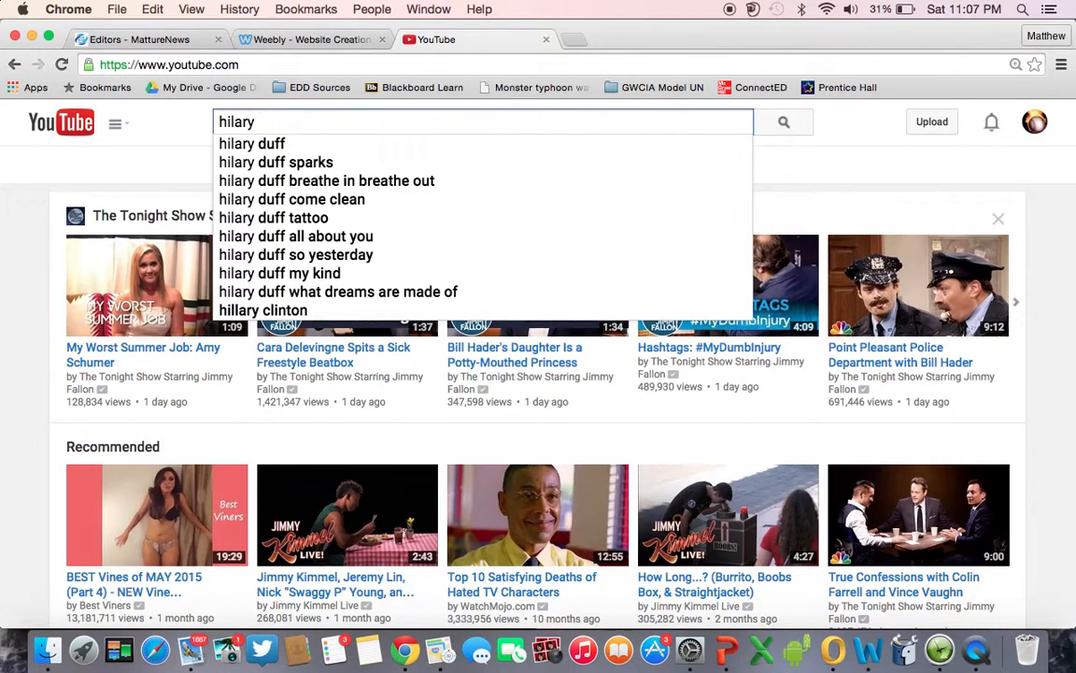
{"action": "key", "text": "BackSpace"}
{"action": "key", "text": "BackSpace"}
{"action": "key", "text": "BackSpace"}
{"action": "key", "text": "BackSpace"}
{"action": "type", "text": "lary"}
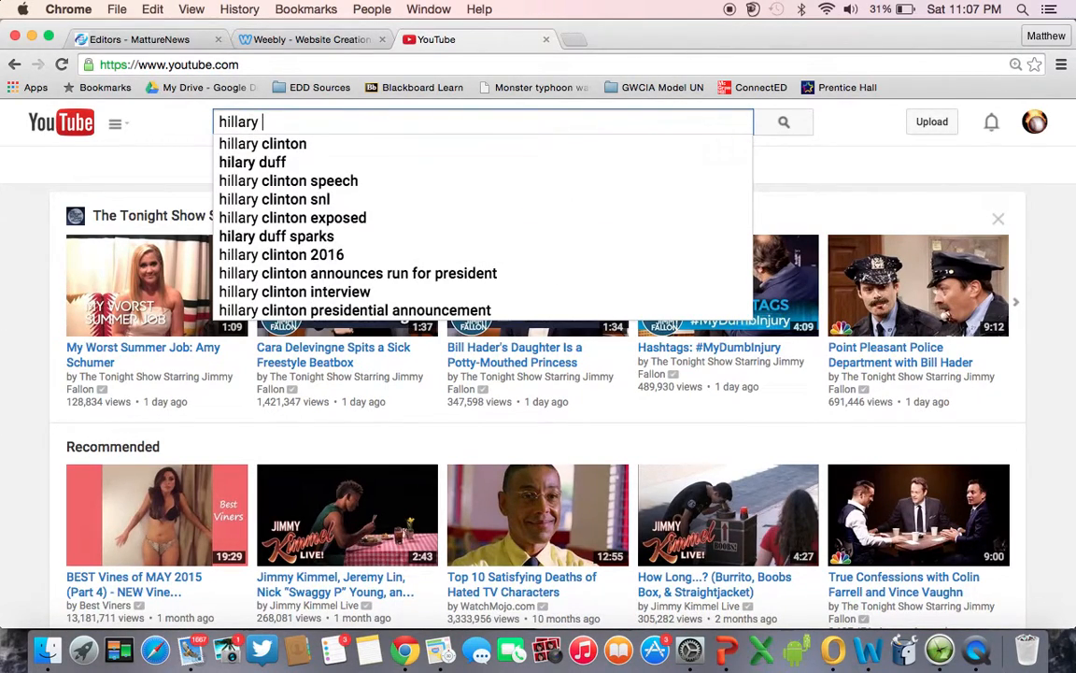
{"action": "left_click", "coordinate": [262, 143]}
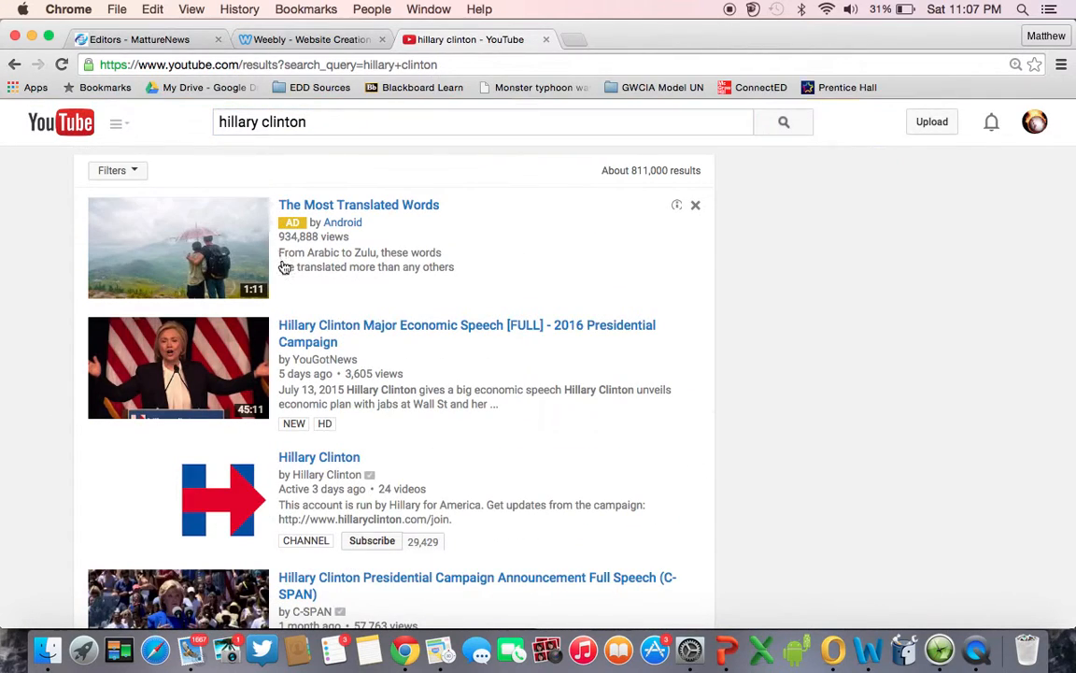
Open the "Hillary Clinton Major Economic Speech [FULL]" video, pause it, and copy its web address before closing YouTube.
{"action": "left_click", "coordinate": [333, 328]}
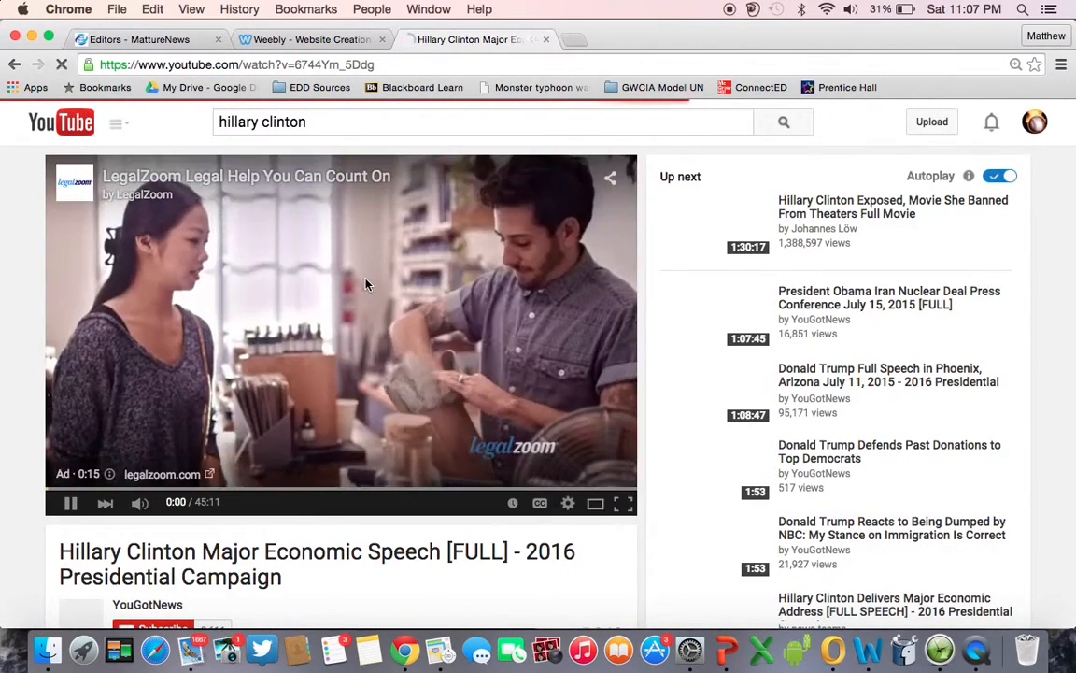
{"action": "left_click", "coordinate": [81, 504]}
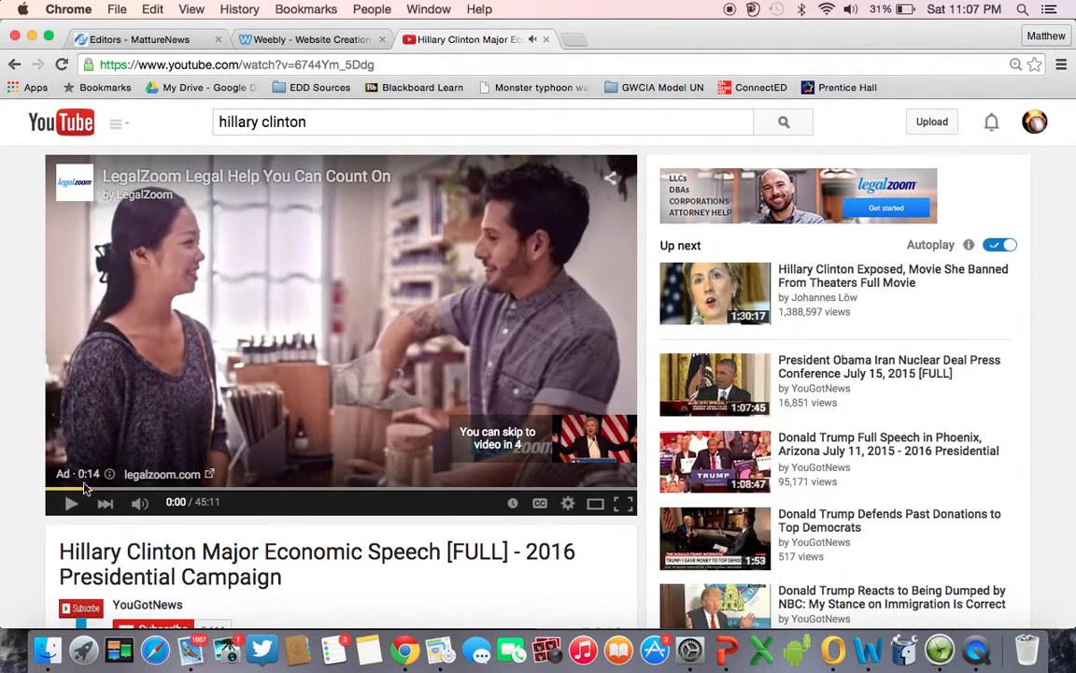
{"action": "left_click", "coordinate": [232, 69]}
{"action": "key", "text": "super+c"}
{"action": "key", "text": "super+w"}
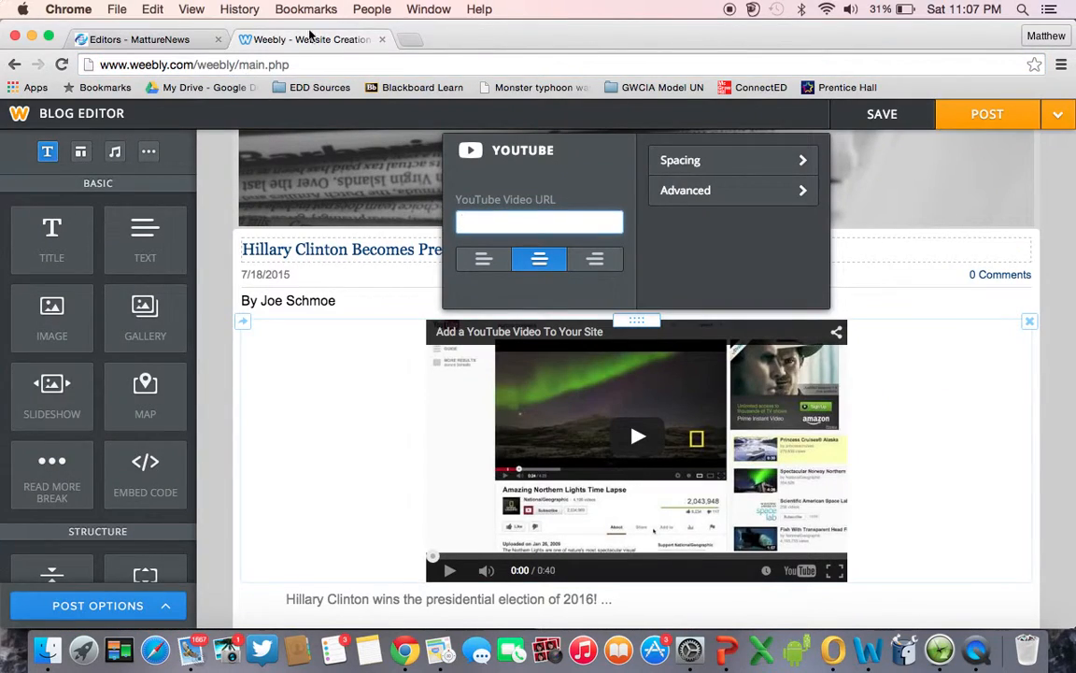
Paste the copied video address into the YouTube element as its video URL.
{"action": "left_click", "coordinate": [540, 149]}
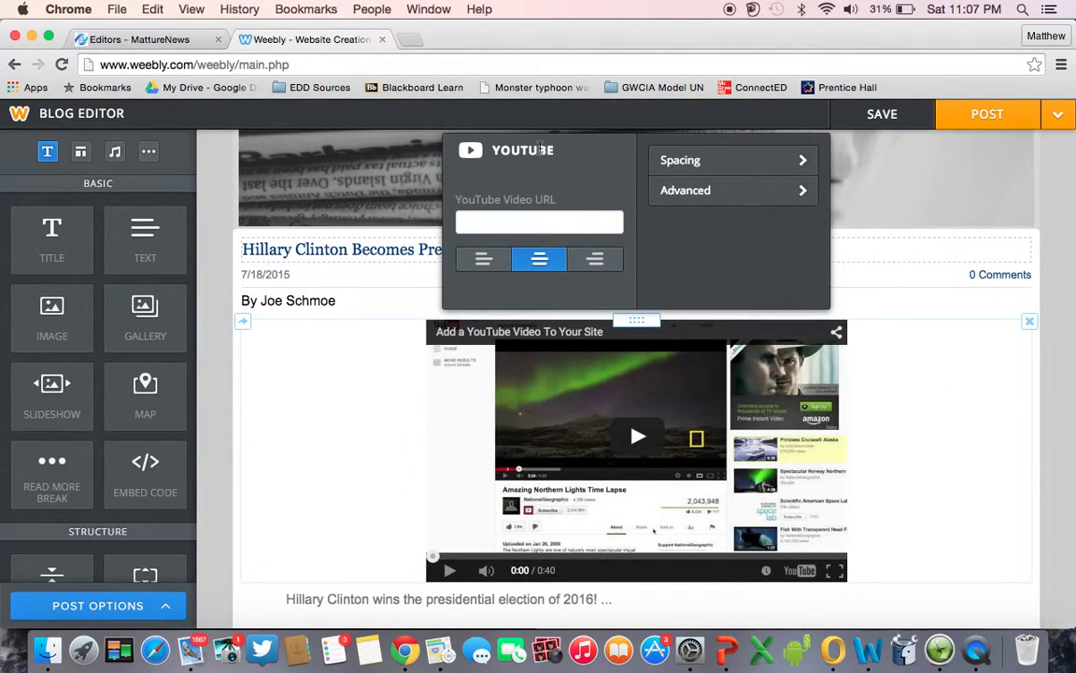
{"action": "left_click", "coordinate": [540, 221]}
{"action": "key", "text": "super+v"}
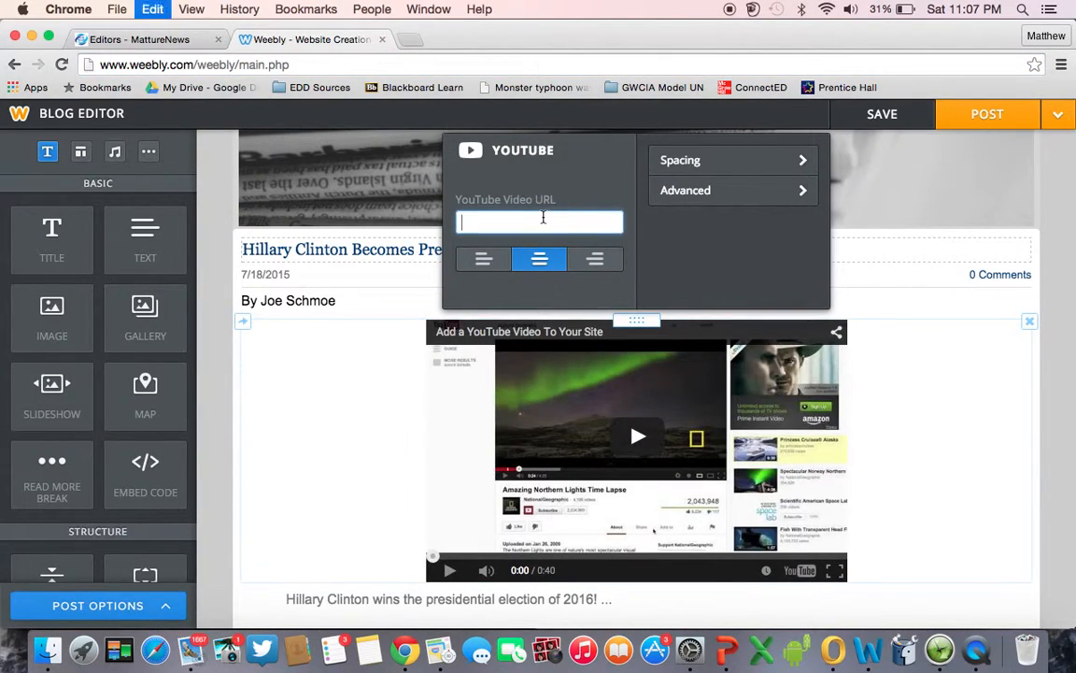
{"action": "left_click", "coordinate": [499, 165]}
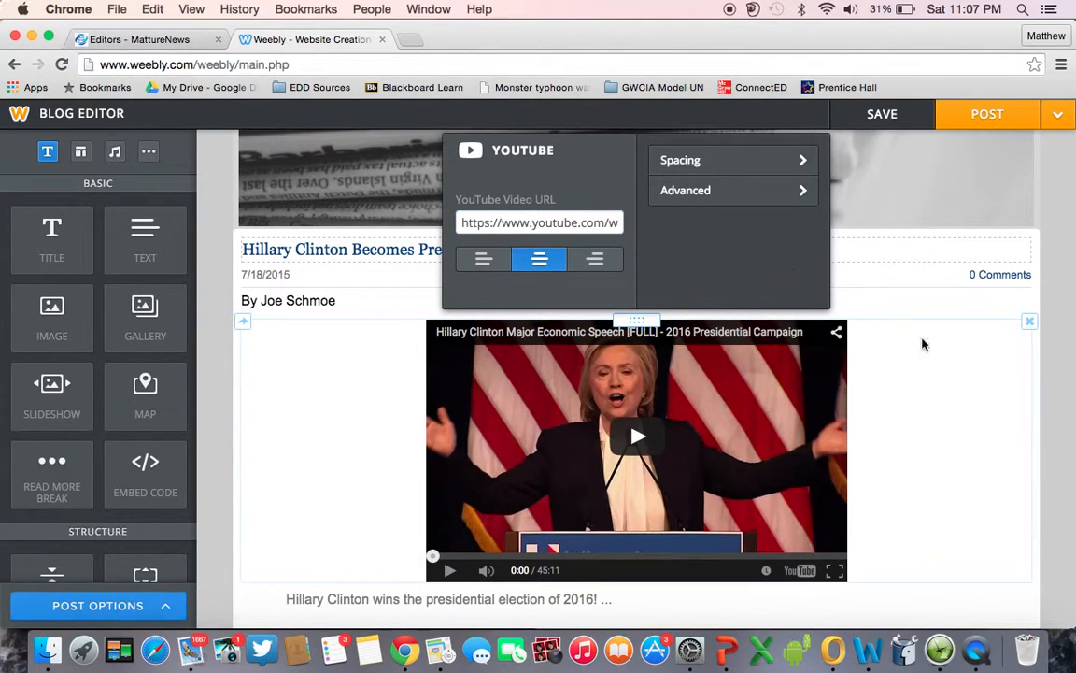
Delete the YouTube video element from the post and confirm the deletion.
{"action": "left_click", "coordinate": [980, 439]}
{"action": "scroll", "coordinate": [728, 437], "scroll_direction": "down", "scroll_amount": 3}
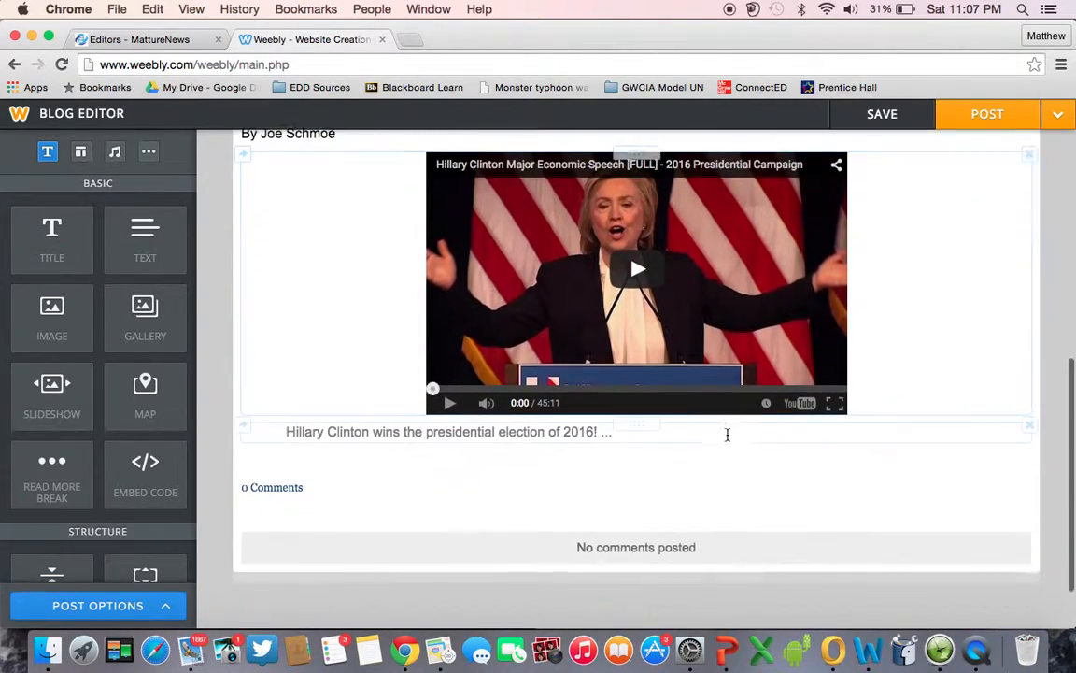
{"action": "scroll", "coordinate": [728, 437], "scroll_direction": "up", "scroll_amount": 2}
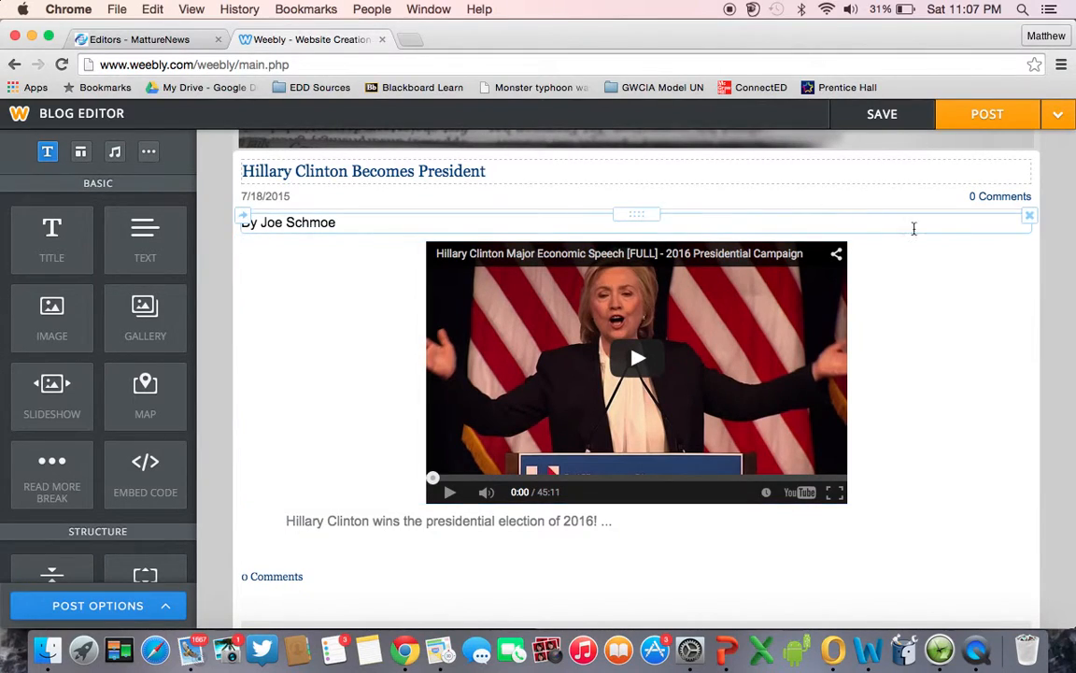
{"action": "left_click", "coordinate": [1029, 244]}
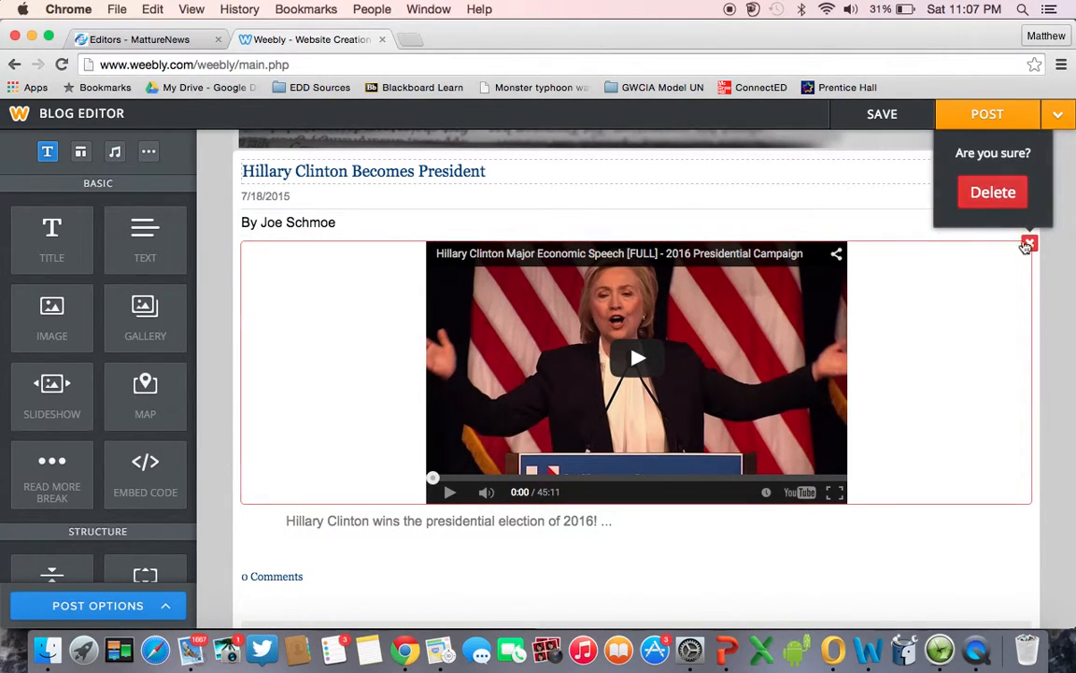
{"action": "left_click", "coordinate": [992, 192]}
Insert an image element between the byline and the article text.
{"action": "scroll", "coordinate": [59, 377], "scroll_direction": "down", "scroll_amount": 2}
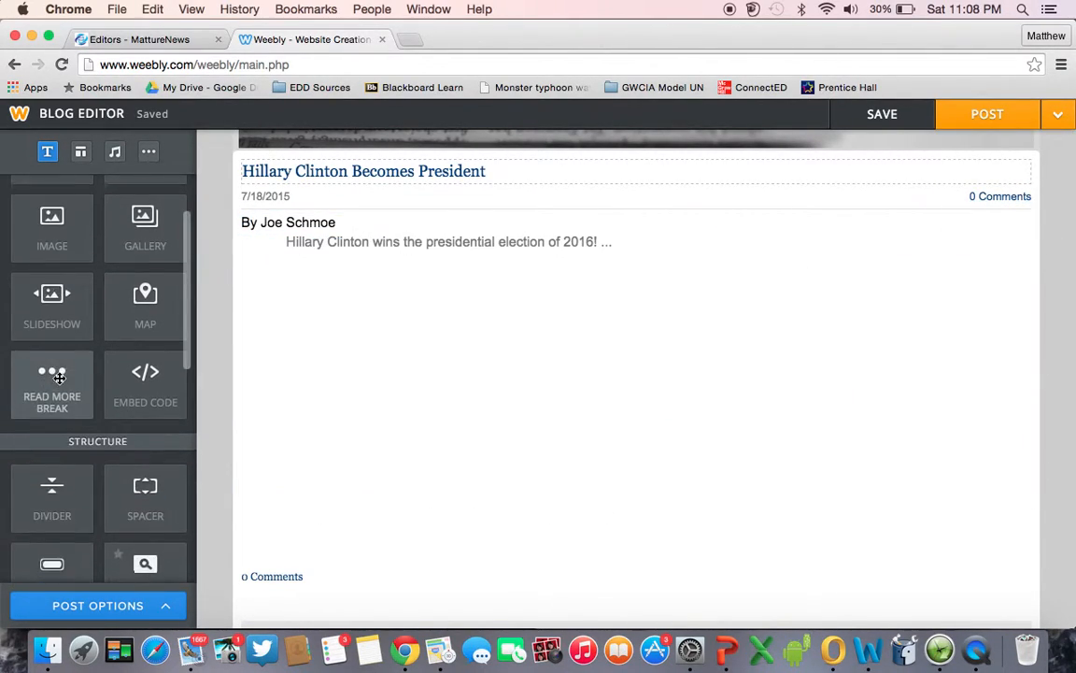
{"action": "scroll", "coordinate": [59, 376], "scroll_direction": "down", "scroll_amount": 8}
{"action": "scroll", "coordinate": [59, 377], "scroll_direction": "up", "scroll_amount": 10}
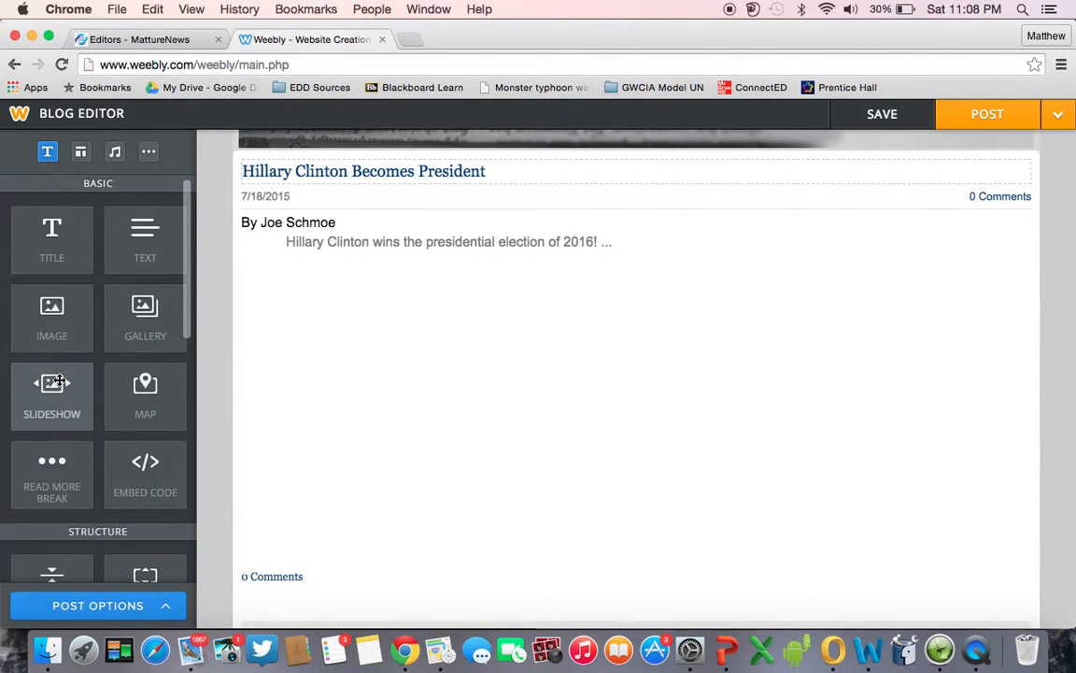
{"action": "left_click_drag", "start_coordinate": [51, 316], "coordinate": [404, 235]}
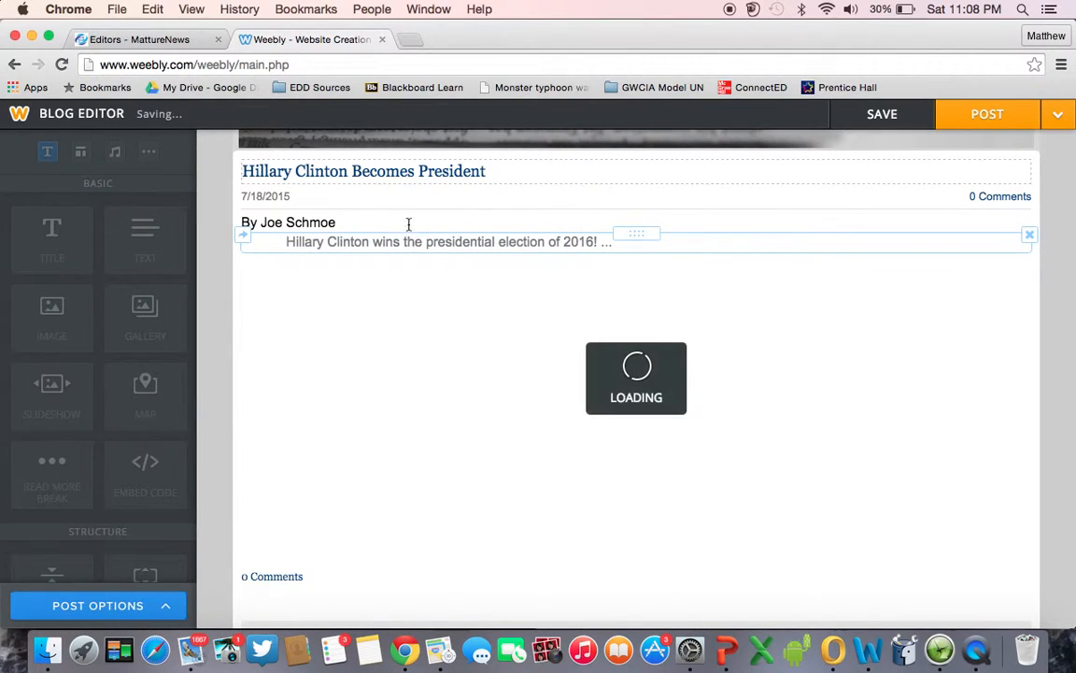
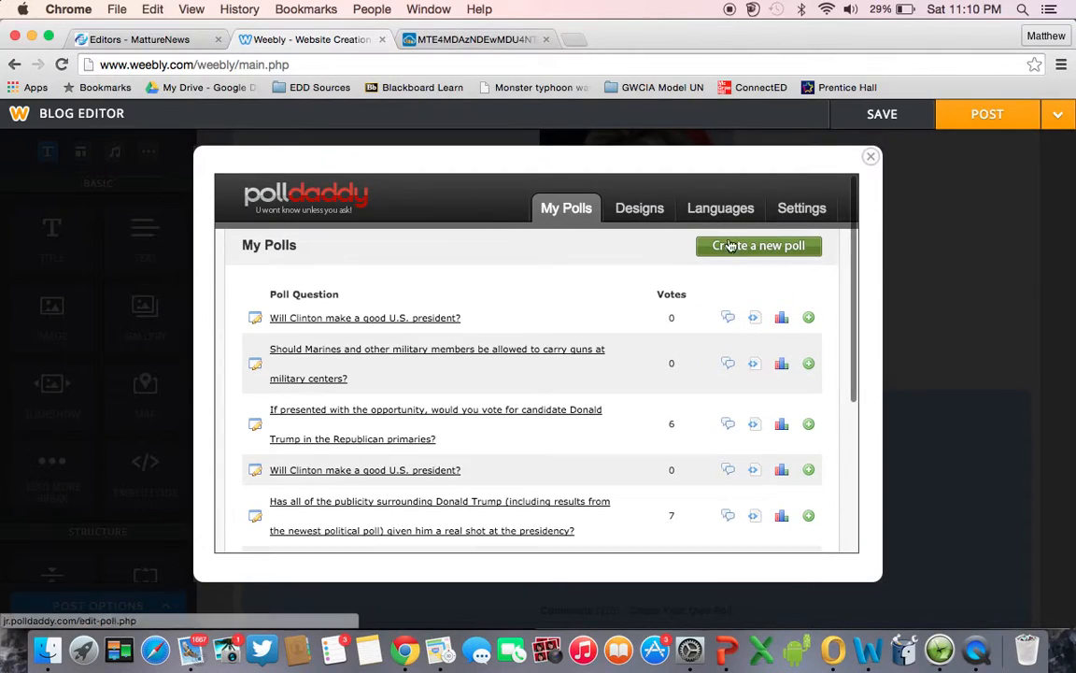
Try to create and save a new poll with the question "Will Clinton make a good U.S. president?", then close the poll window.
{"action": "left_click", "coordinate": [731, 249]}
{"action": "double_click", "coordinate": [380, 309]}
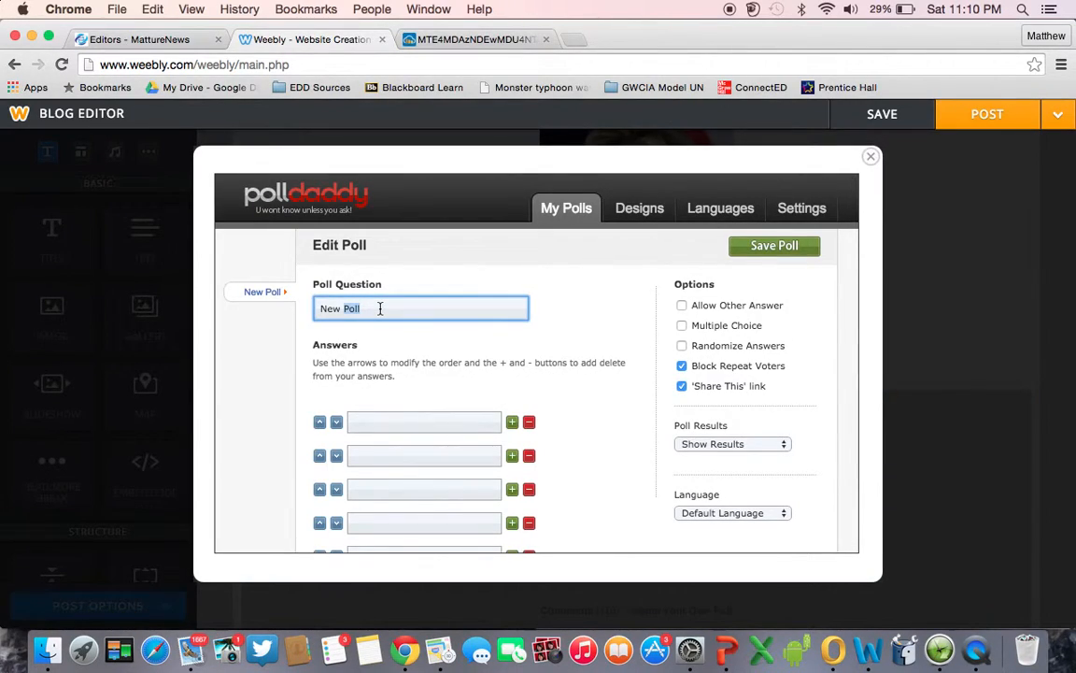
{"action": "type", "text": "Will"}
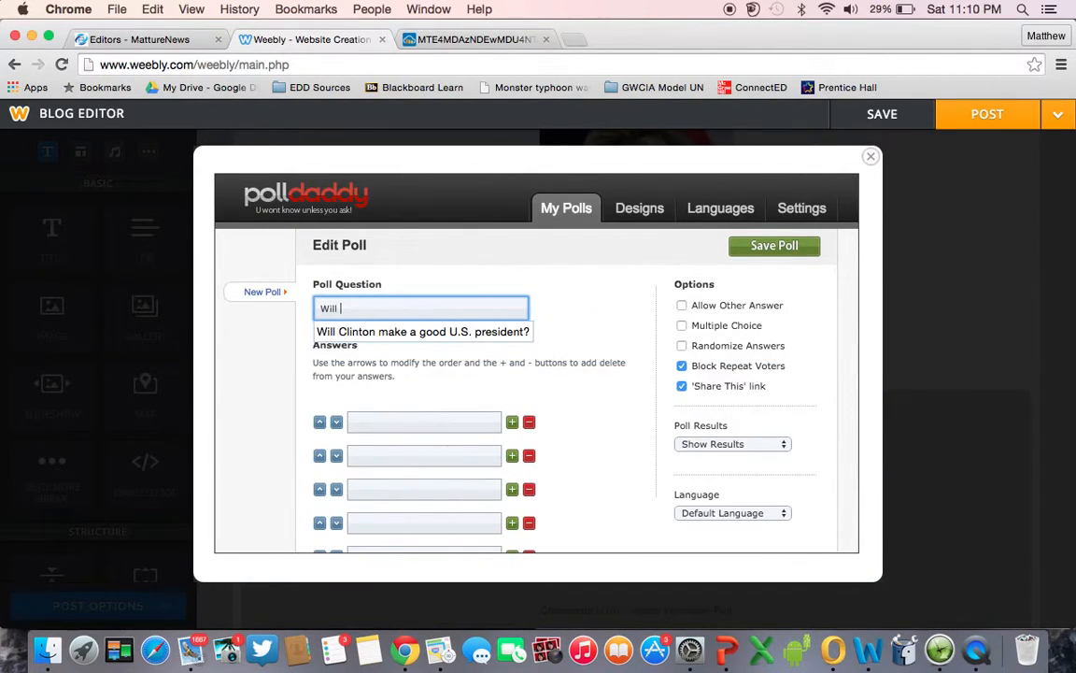
{"action": "key", "text": "Down"}
{"action": "key", "text": "Return"}
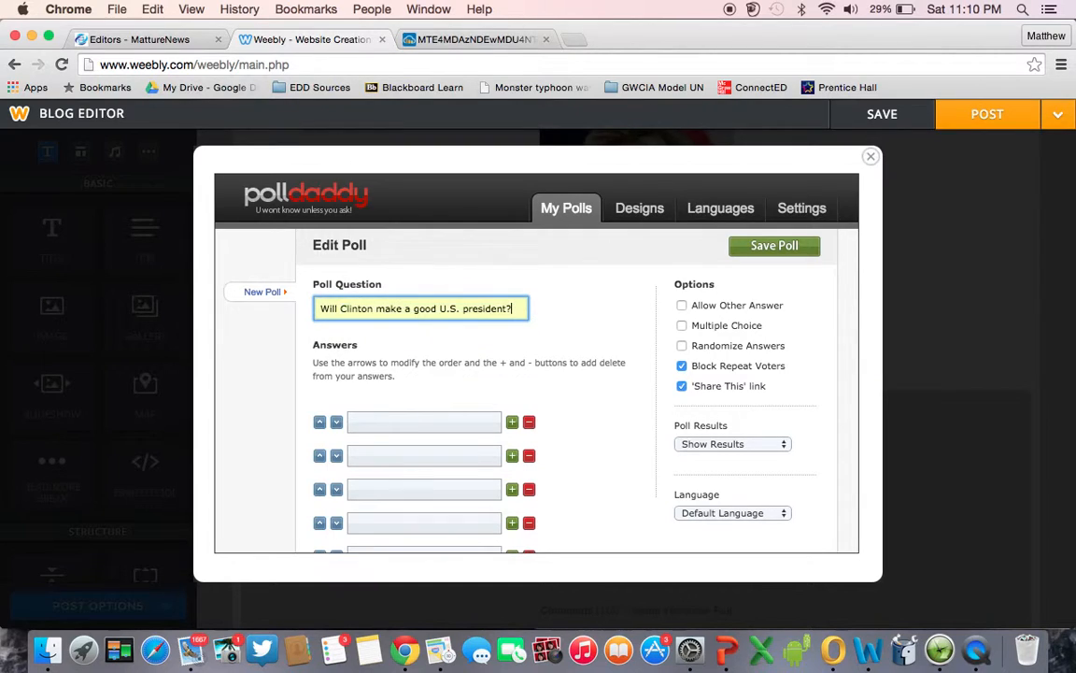
{"action": "left_click", "coordinate": [521, 354]}
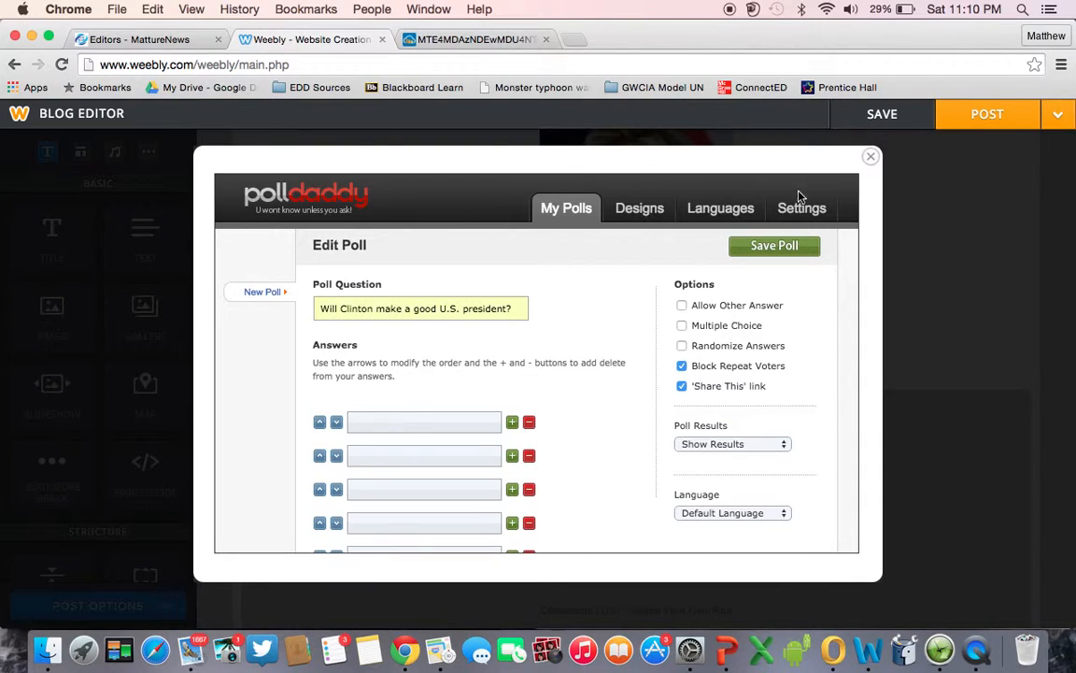
{"action": "left_click", "coordinate": [780, 253]}
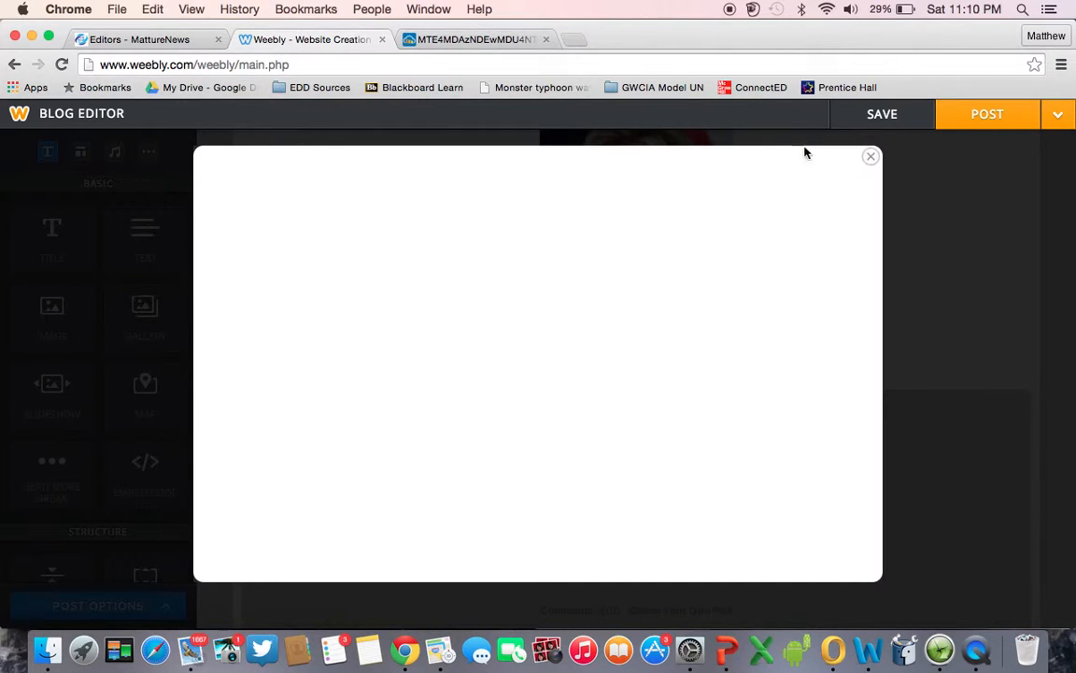
{"action": "left_click", "coordinate": [870, 157]}
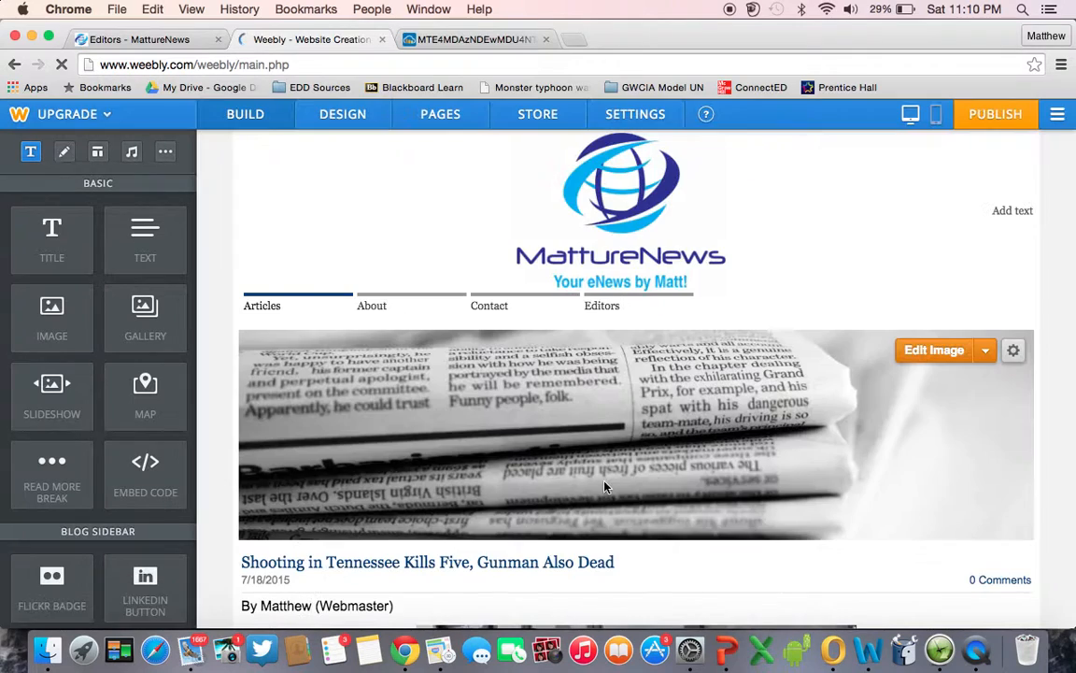
Reopen the most recently edited "Hillary Clinton Becomes President" post from the blog drafts.
{"action": "scroll", "coordinate": [598, 483], "scroll_direction": "down", "scroll_amount": 15}
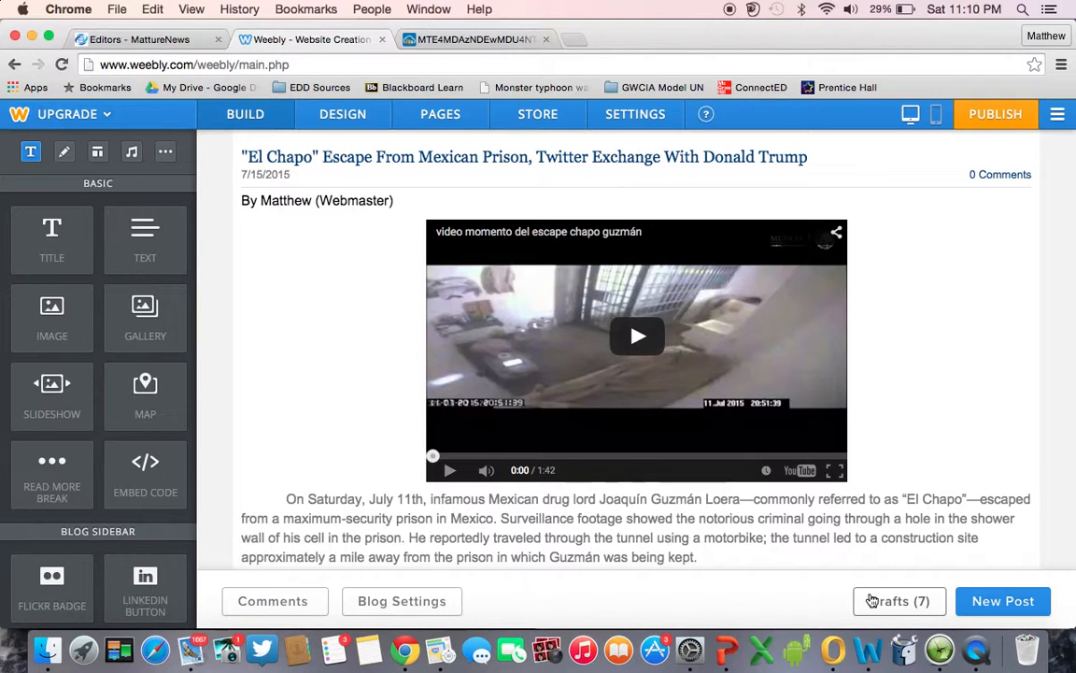
{"action": "left_click", "coordinate": [872, 600]}
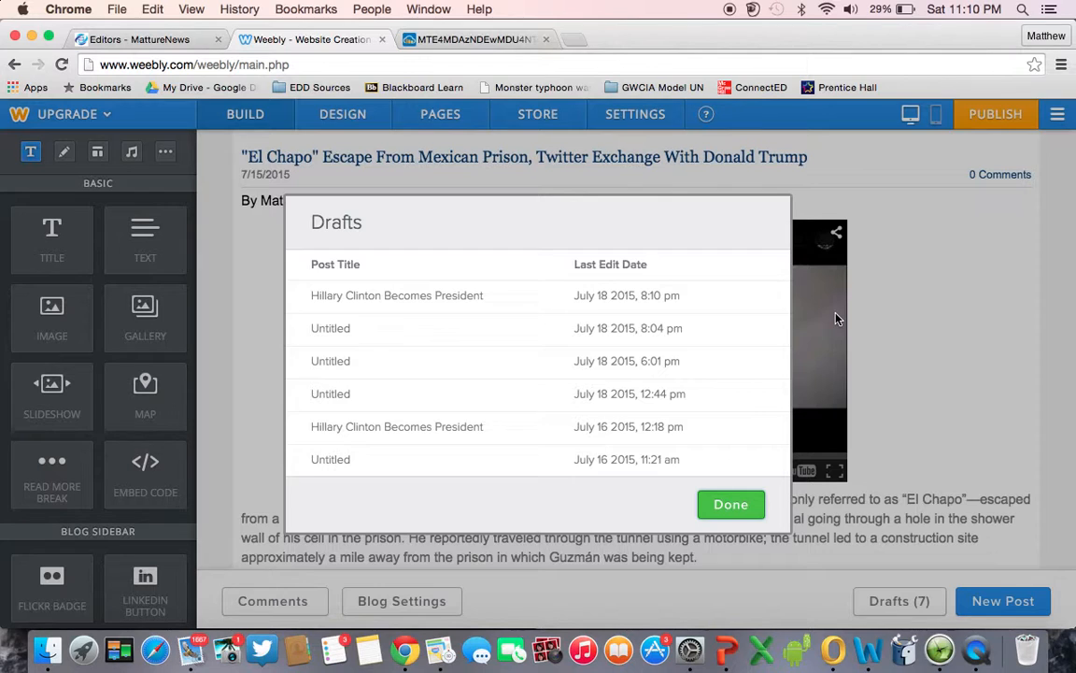
{"action": "left_click", "coordinate": [737, 504]}
{"action": "scroll", "coordinate": [841, 370], "scroll_direction": "down", "scroll_amount": 10}
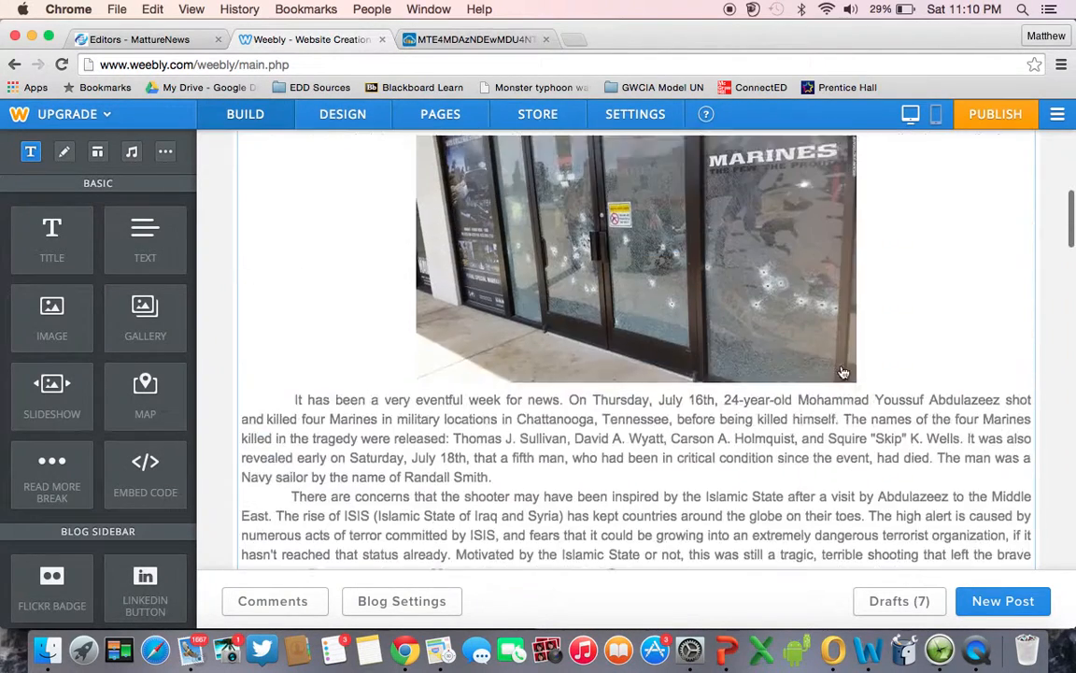
{"action": "scroll", "coordinate": [843, 372], "scroll_direction": "up", "scroll_amount": 6}
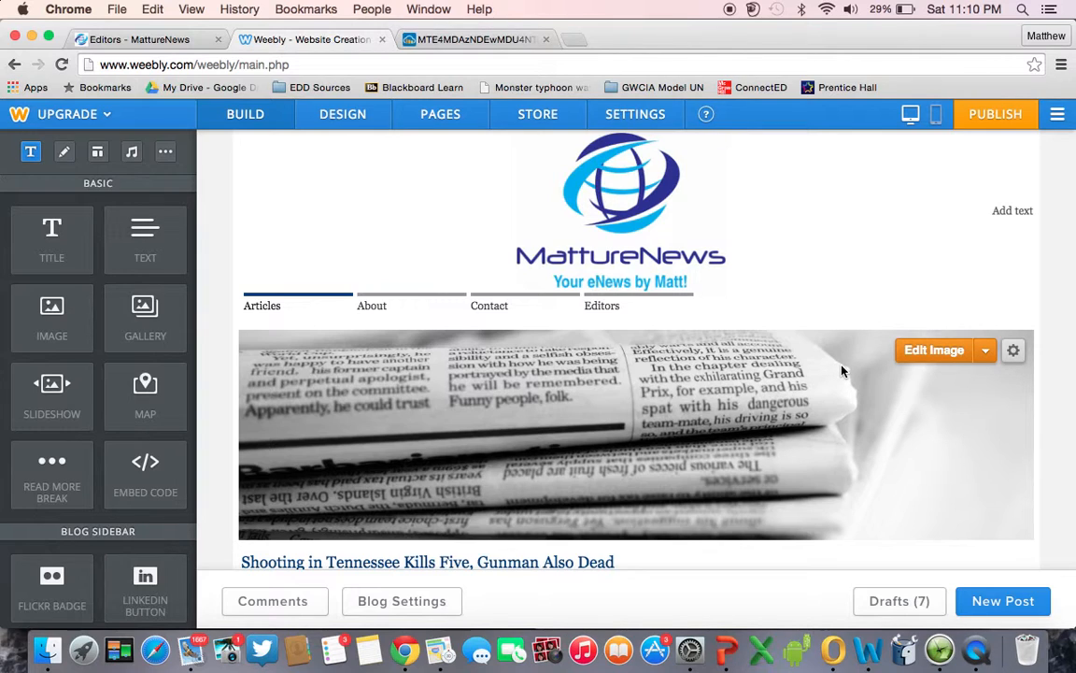
{"action": "scroll", "coordinate": [841, 371], "scroll_direction": "down", "scroll_amount": 3}
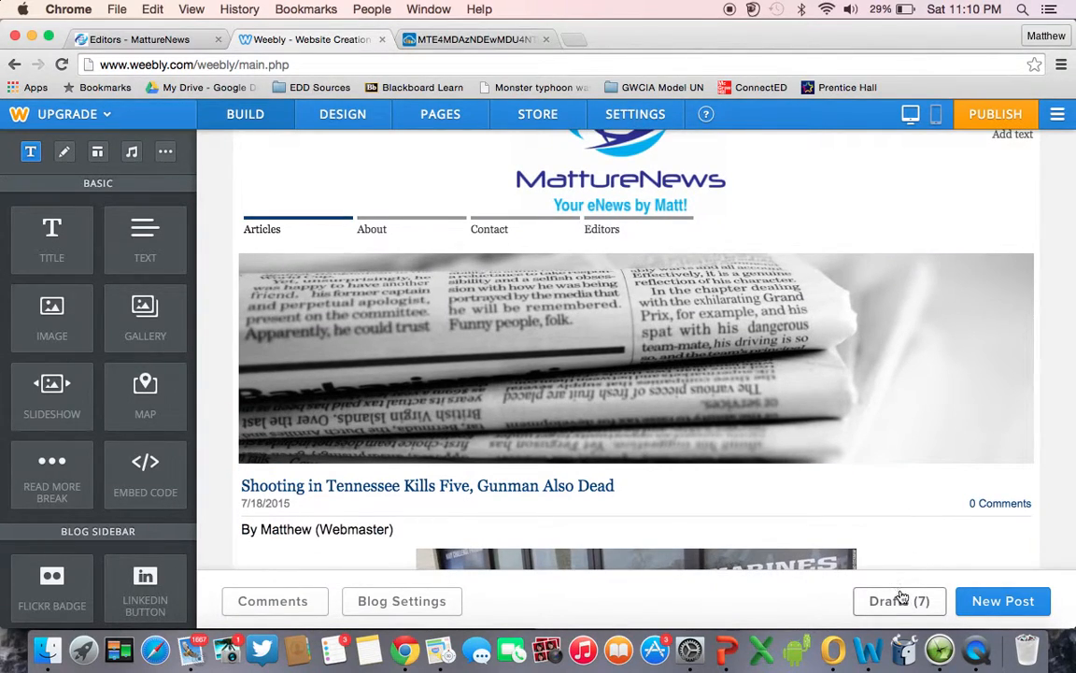
{"action": "left_click", "coordinate": [902, 598]}
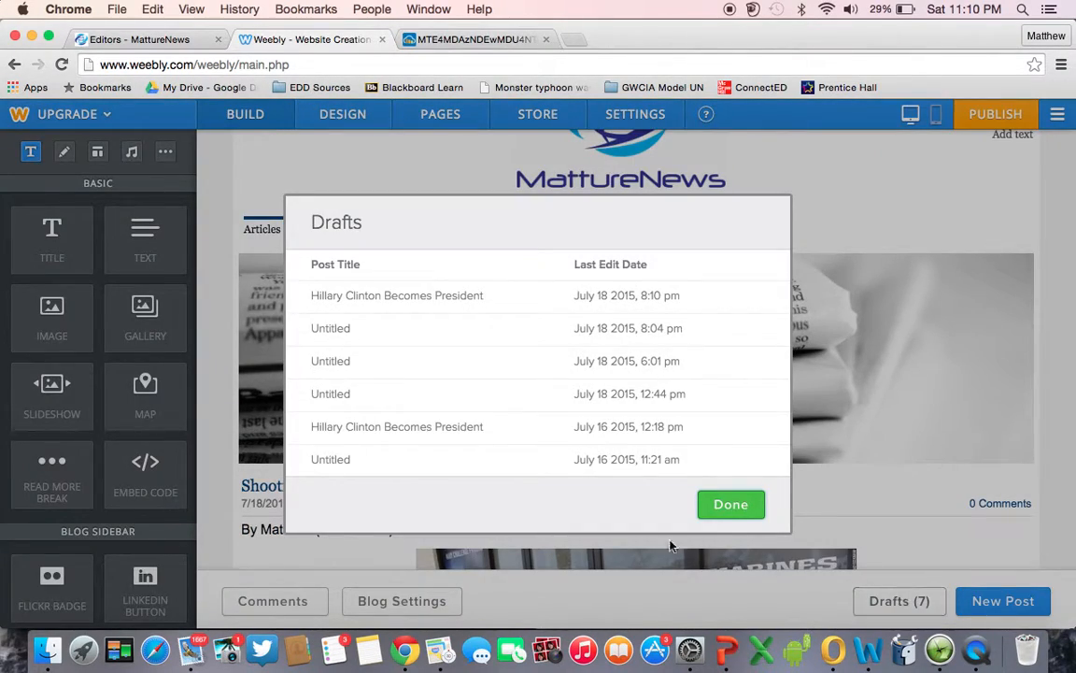
{"action": "left_click", "coordinate": [544, 302]}
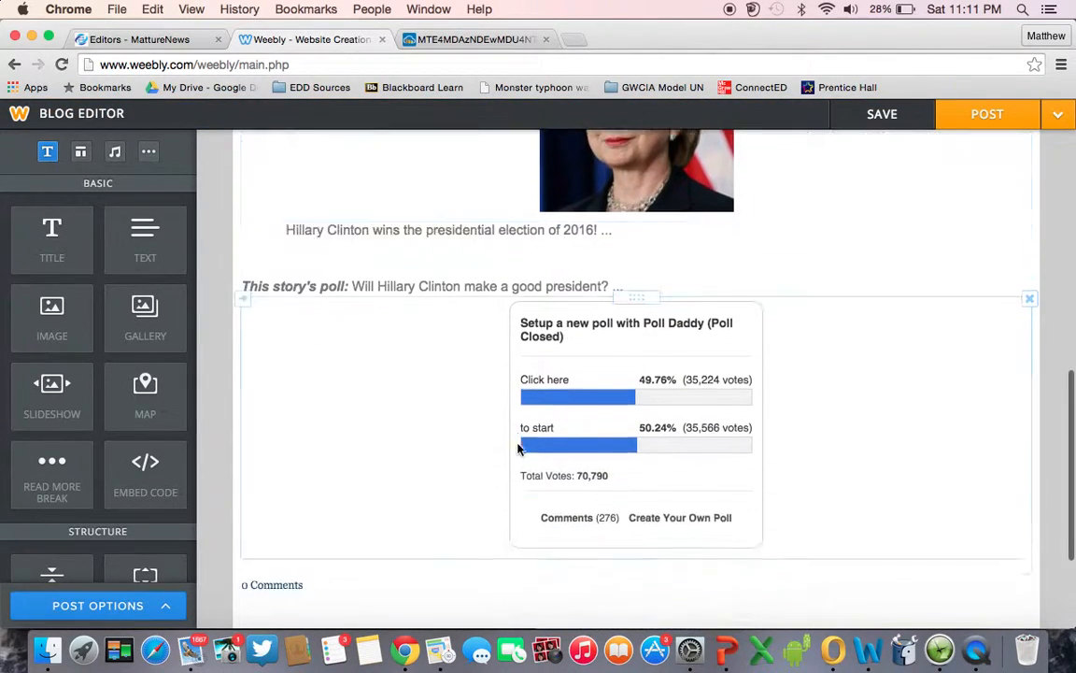
Try to set up and save a poll asking "Will Clinton make a good U.S. president?" without answers, then close the poll window.
{"action": "left_click", "coordinate": [566, 379]}
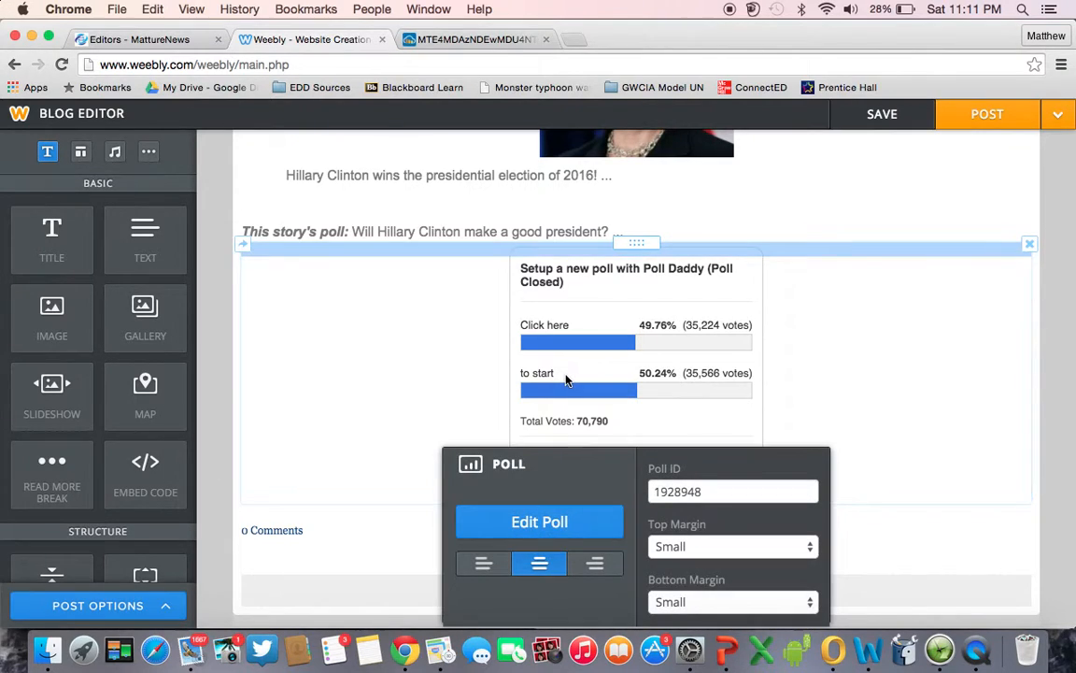
{"action": "left_click", "coordinate": [531, 523]}
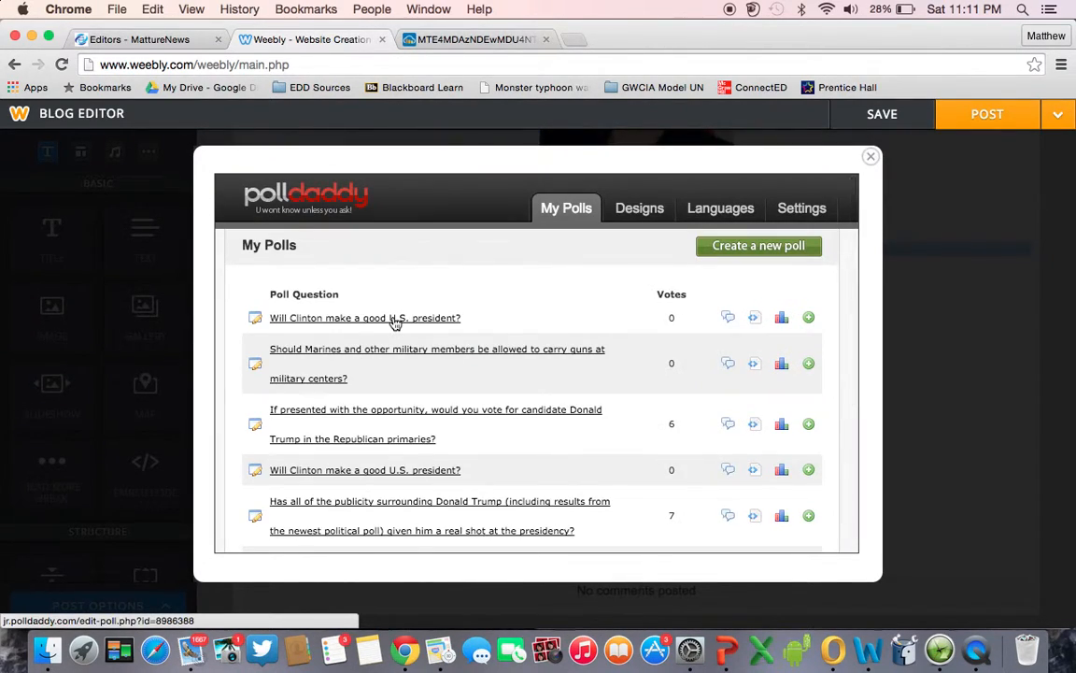
{"action": "left_click", "coordinate": [707, 249]}
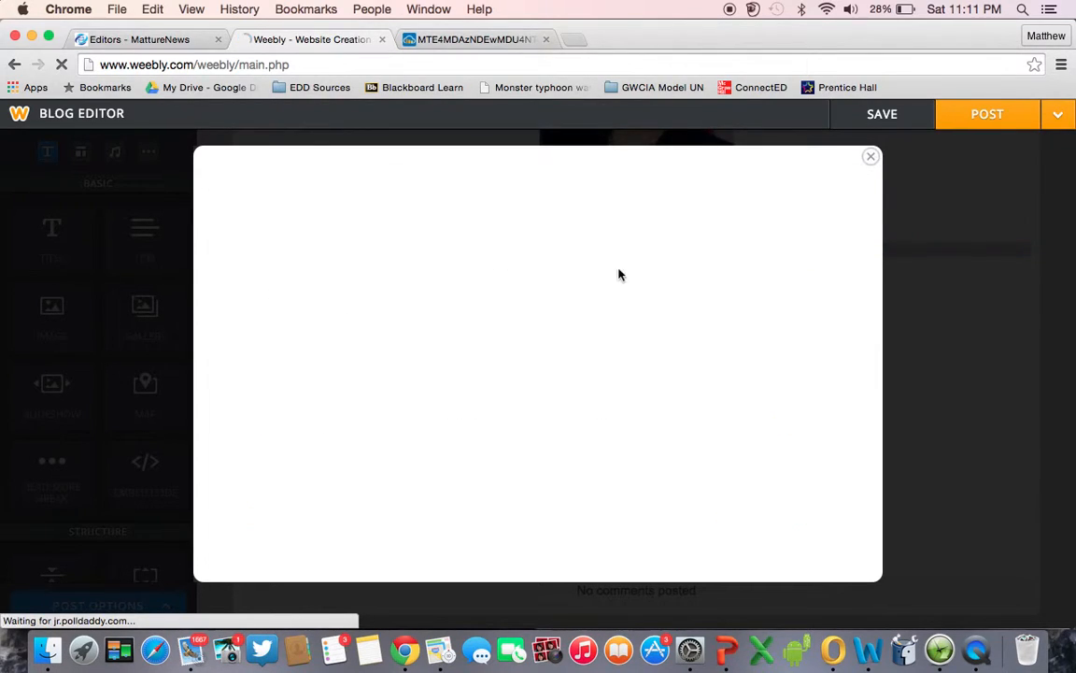
{"action": "type", "text": "Will"}
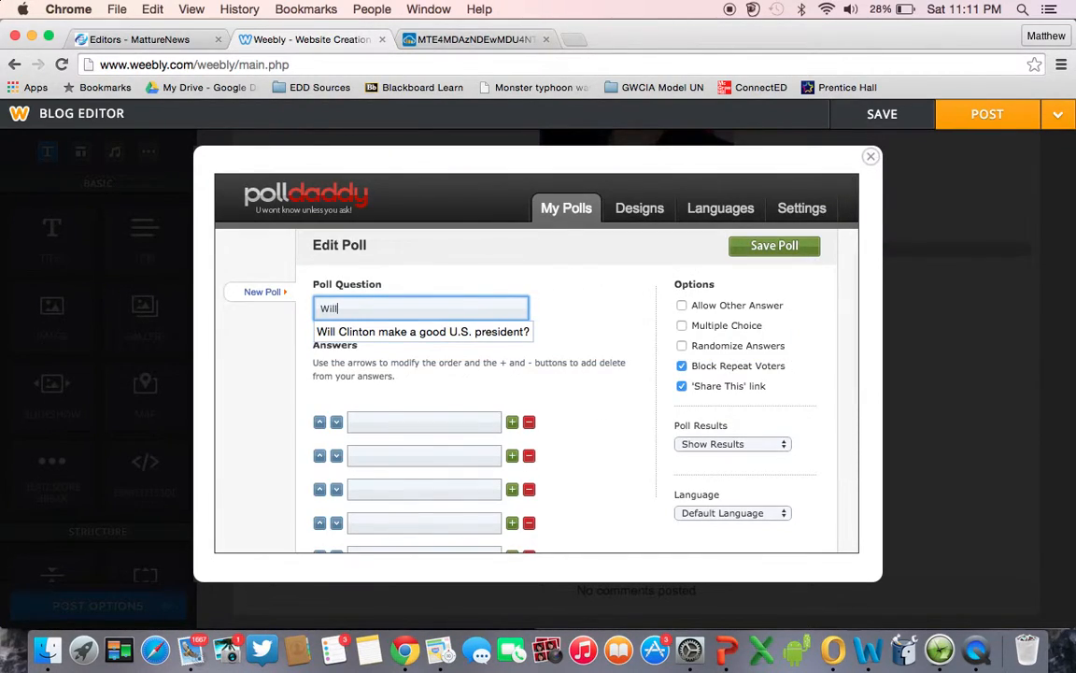
{"action": "key", "text": "Down"}
{"action": "key", "text": "Return"}
{"action": "left_click", "coordinate": [560, 295]}
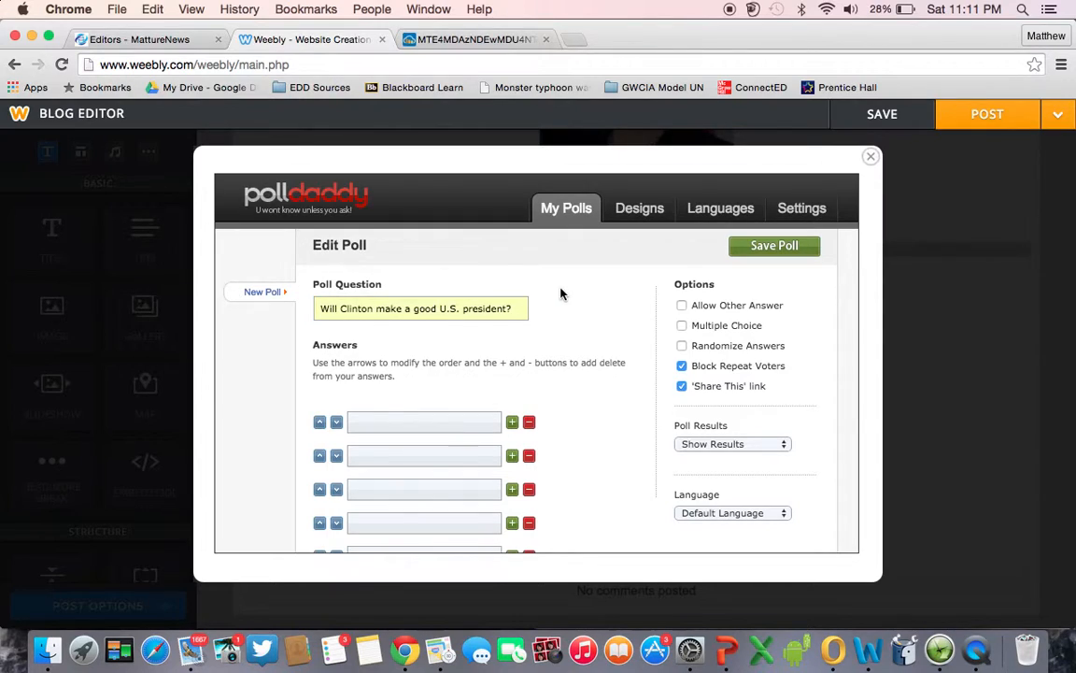
{"action": "left_click", "coordinate": [801, 246]}
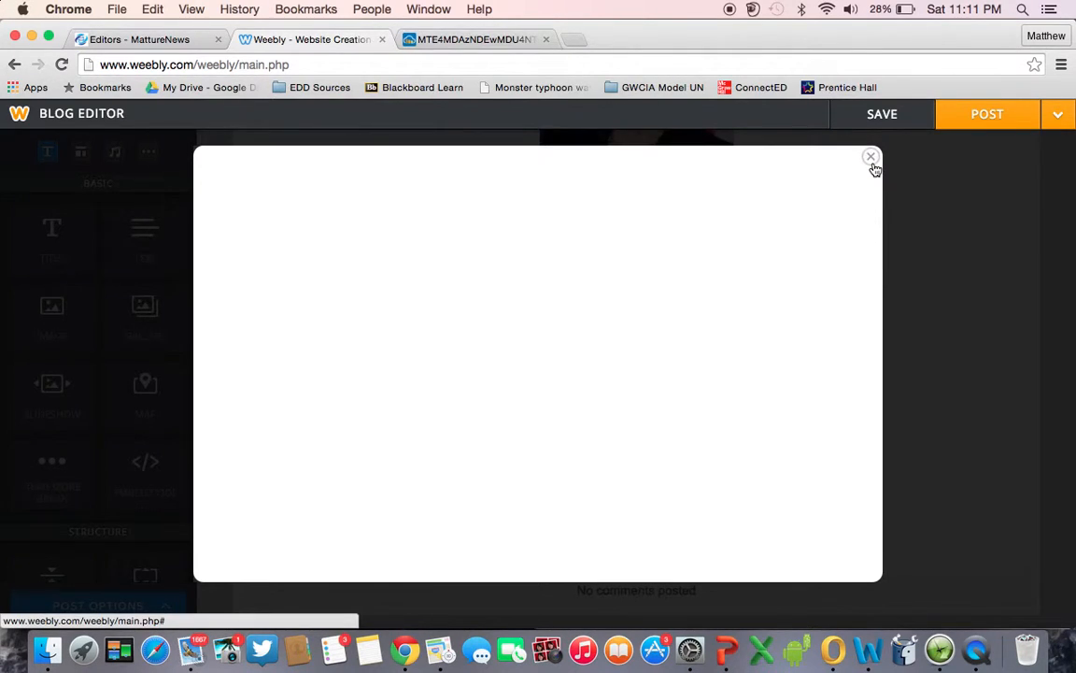
{"action": "left_click", "coordinate": [872, 160]}
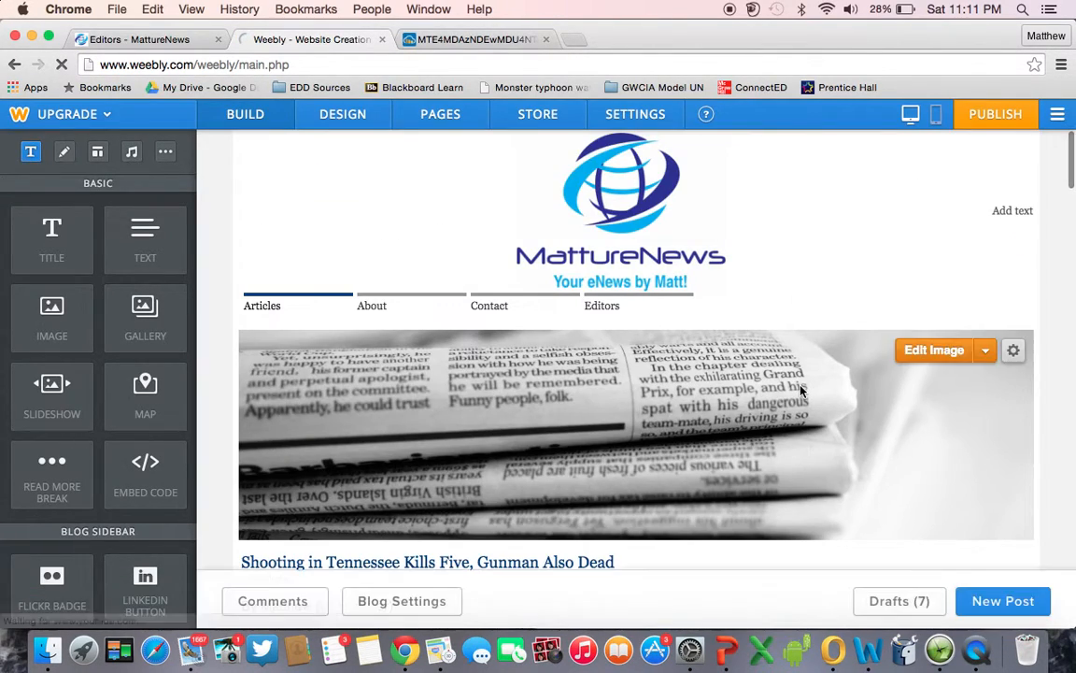
Reopen the most recently edited "Hillary Clinton Becomes President" post from the blog drafts.
{"action": "scroll", "coordinate": [802, 390], "scroll_direction": "down", "scroll_amount": 6}
{"action": "left_click", "coordinate": [880, 595]}
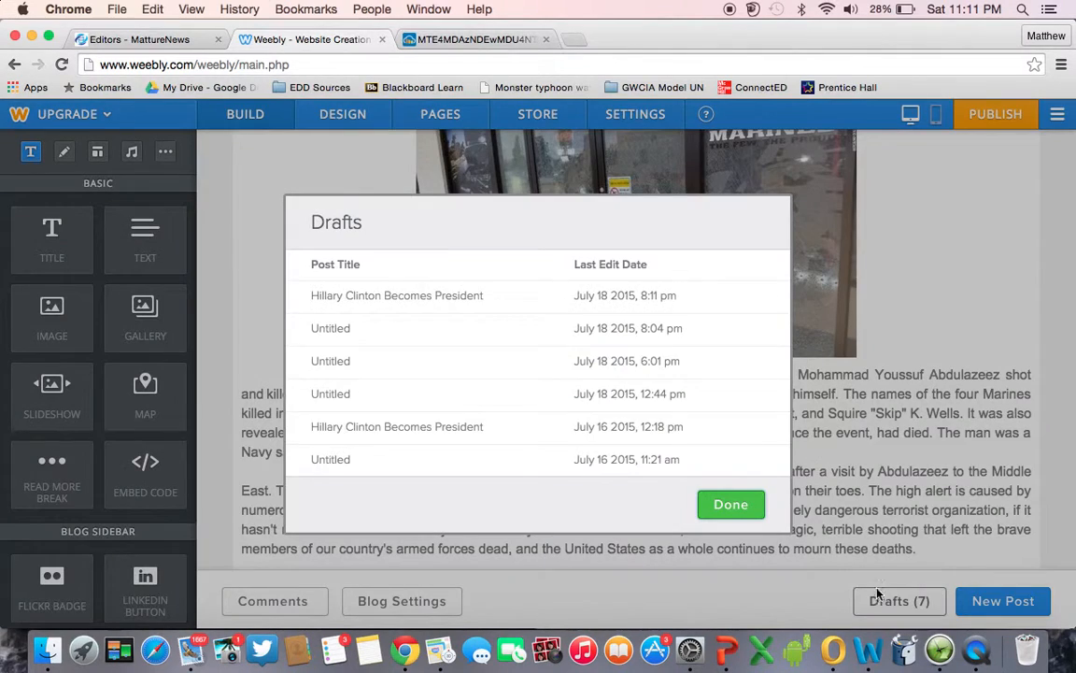
{"action": "left_click", "coordinate": [580, 295]}
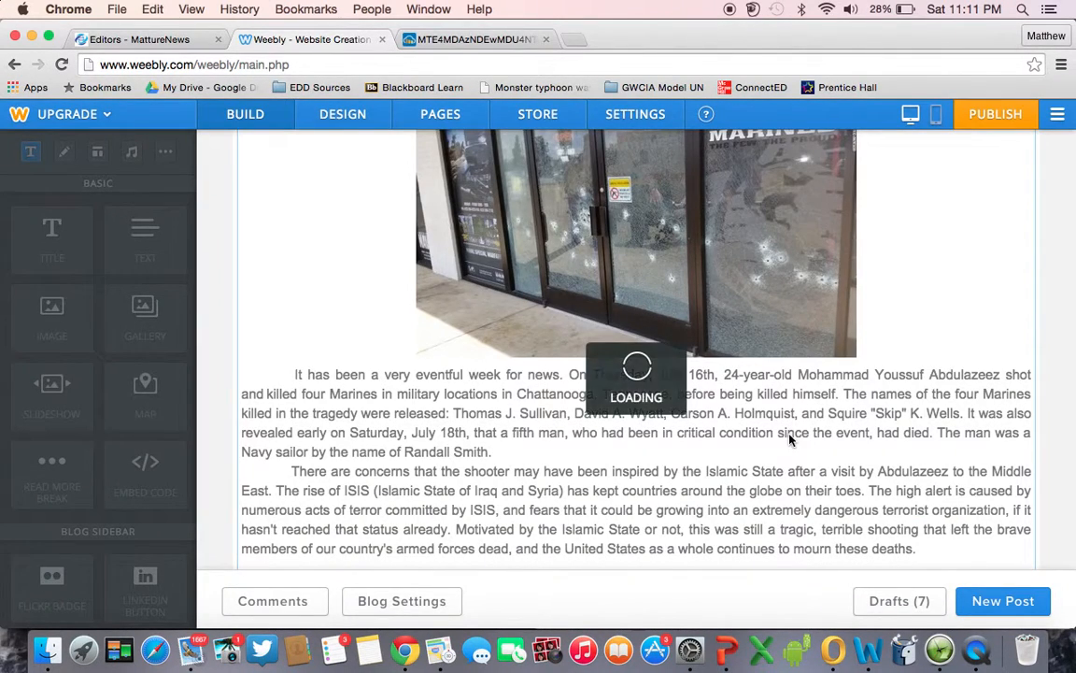
Delete the placeholder poll element beneath the "This story's poll" line and confirm the deletion.
{"action": "scroll", "coordinate": [790, 435], "scroll_direction": "down", "scroll_amount": 10}
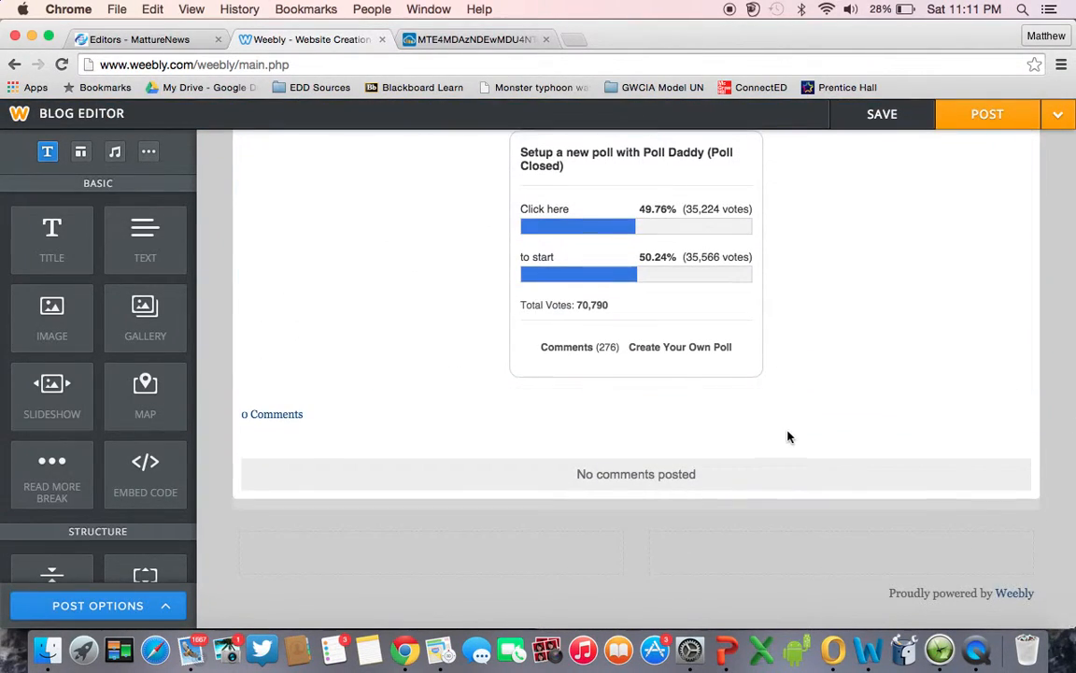
{"action": "scroll", "coordinate": [705, 304], "scroll_direction": "up", "scroll_amount": 4}
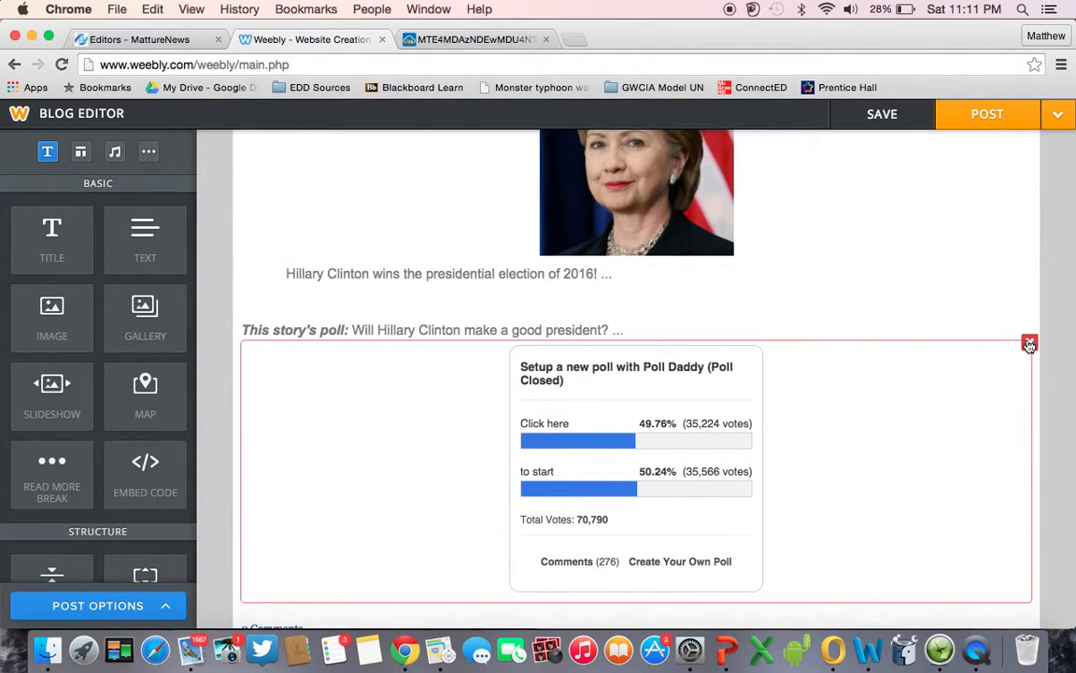
{"action": "left_click", "coordinate": [1030, 342]}
{"action": "left_click", "coordinate": [987, 302]}
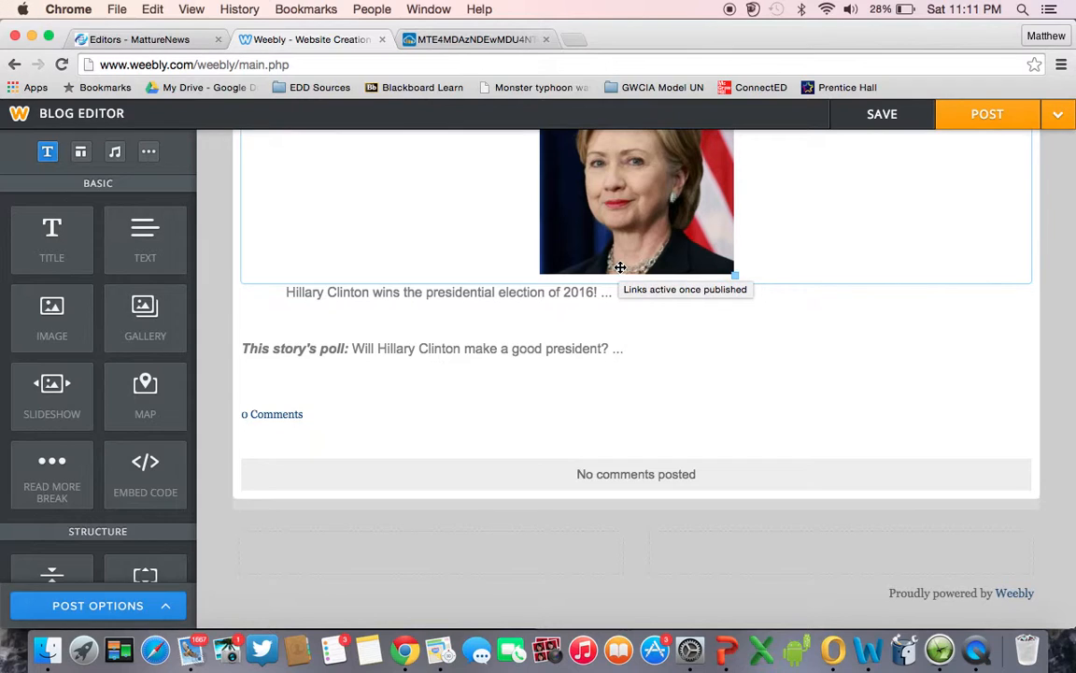
Insert a new poll element directly beneath the "This story's poll" line.
{"action": "scroll", "coordinate": [31, 416], "scroll_direction": "down", "scroll_amount": 10}
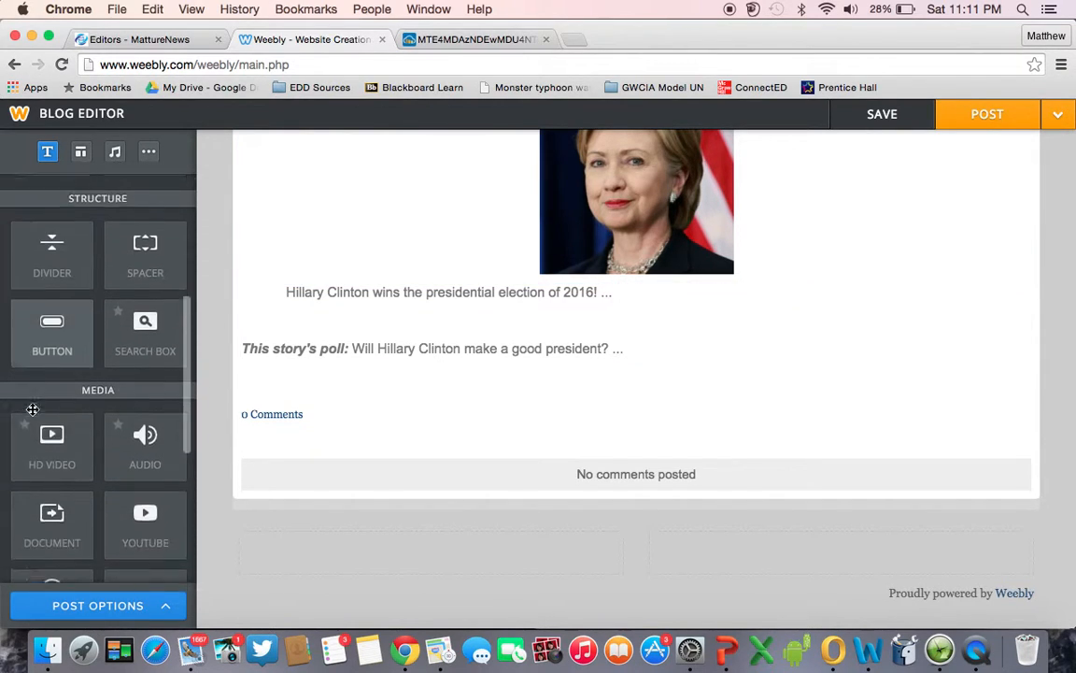
{"action": "scroll", "coordinate": [32, 408], "scroll_direction": "down", "scroll_amount": 5}
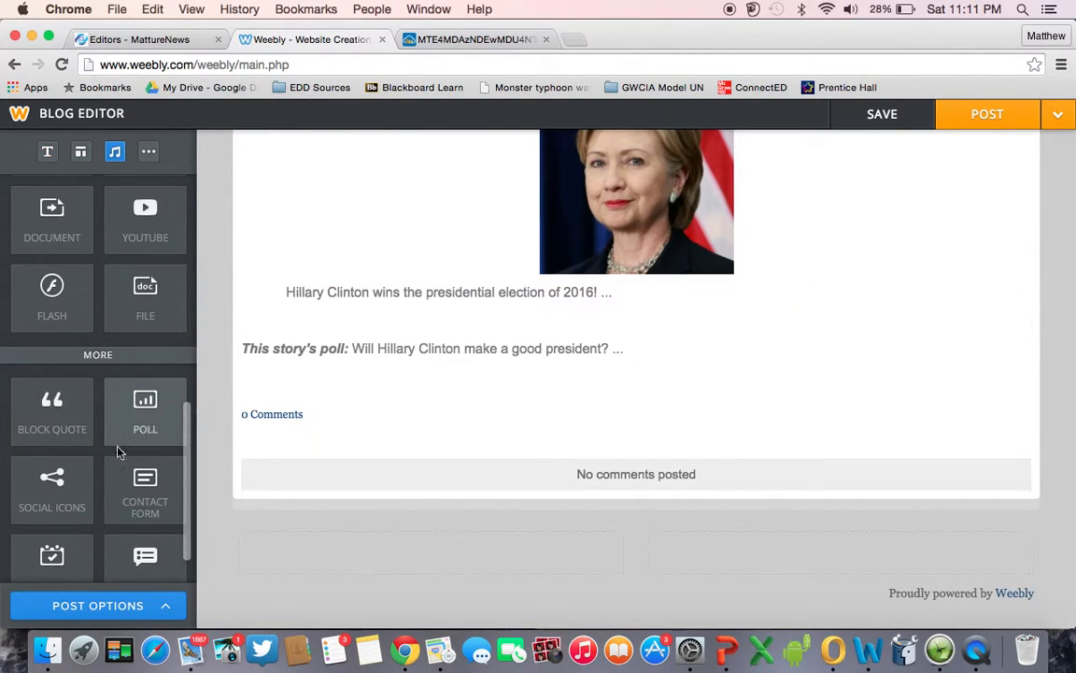
{"action": "left_click_drag", "start_coordinate": [115, 443], "coordinate": [552, 350]}
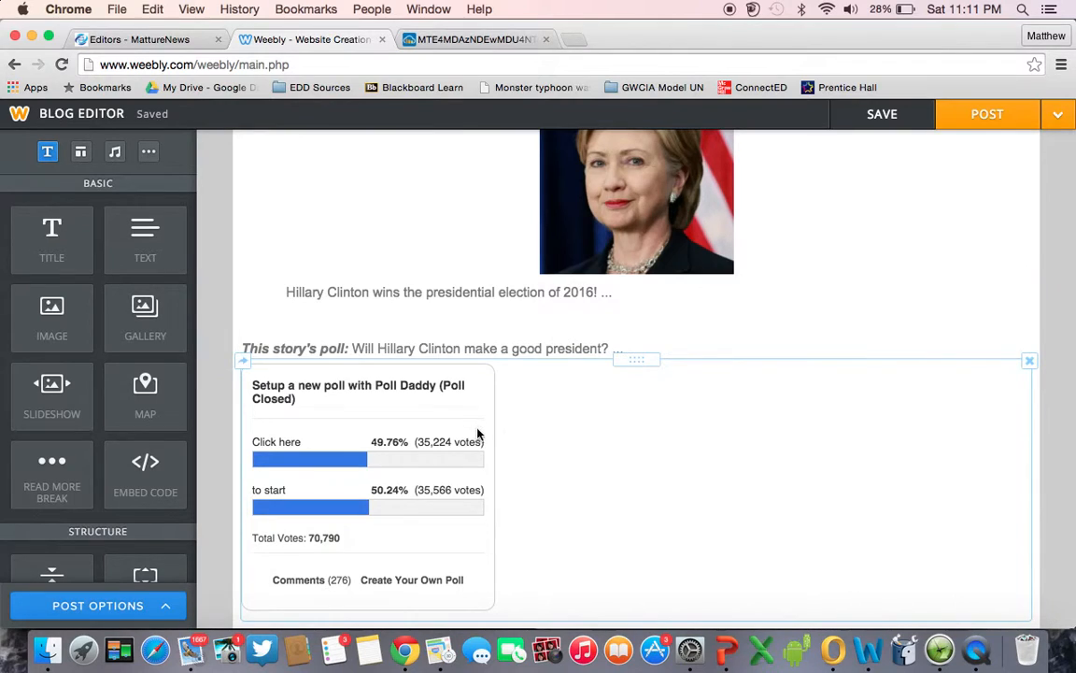
Try to save a new poll for the inserted element with only the question "Will Clinton make a good U.S. president?", then close the poll window.
{"action": "left_click", "coordinate": [475, 435]}
{"action": "left_click", "coordinate": [539, 249]}
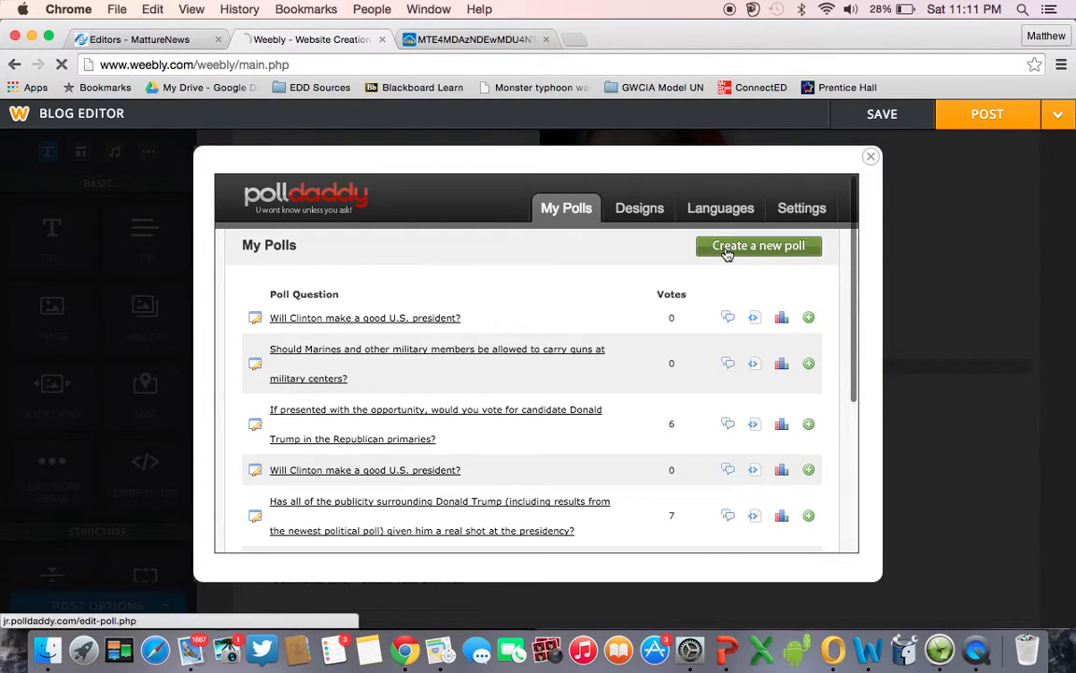
{"action": "left_click", "coordinate": [727, 251]}
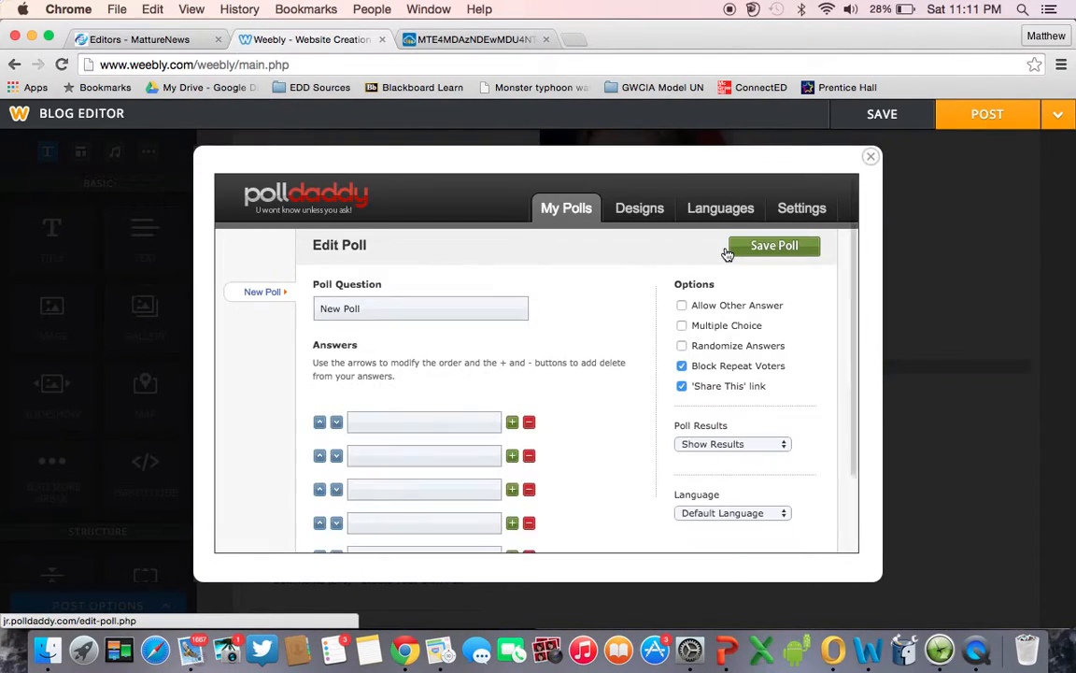
{"action": "left_click", "coordinate": [389, 302]}
{"action": "type", "text": "Wil"}
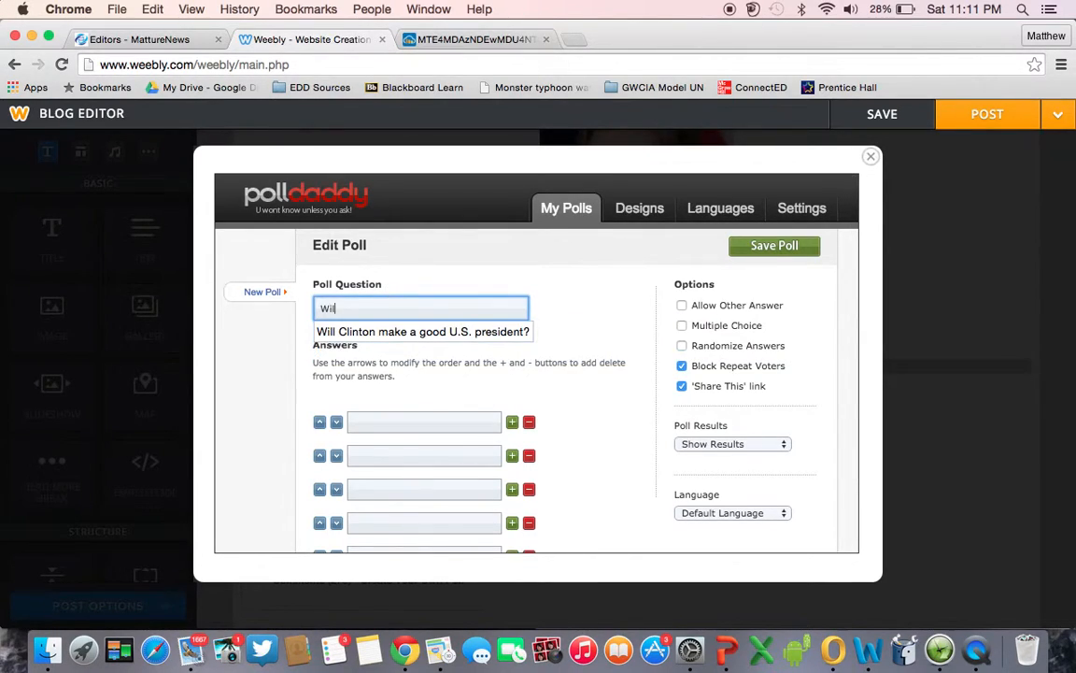
{"action": "type", "text": "l"}
{"action": "key", "text": "Down"}
{"action": "key", "text": "Return"}
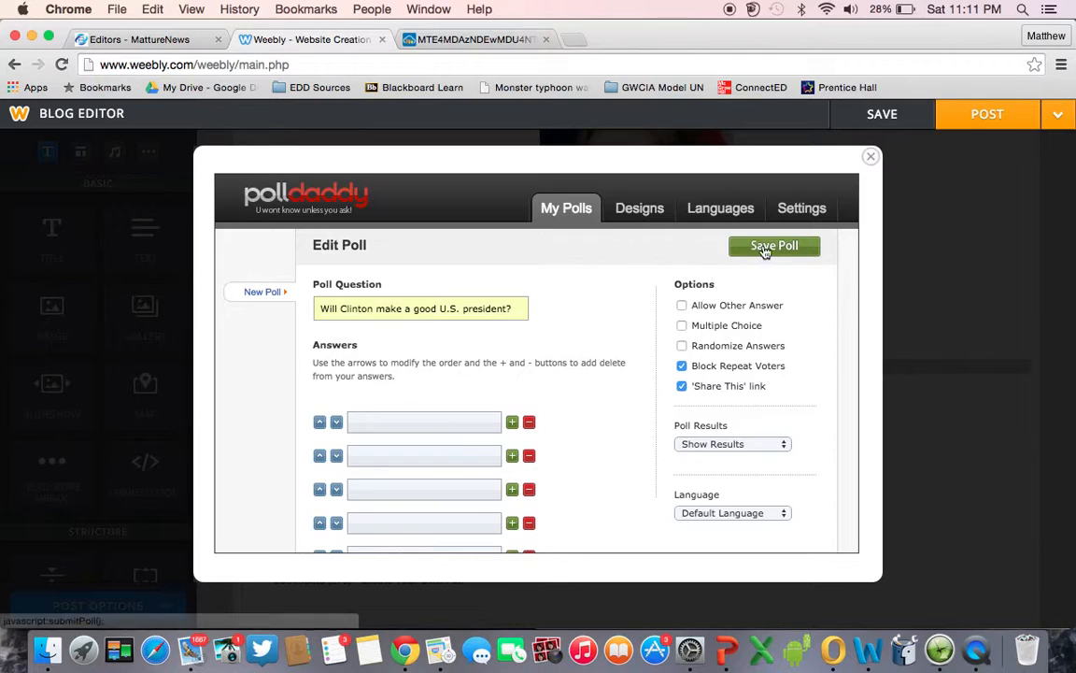
{"action": "left_click", "coordinate": [776, 250]}
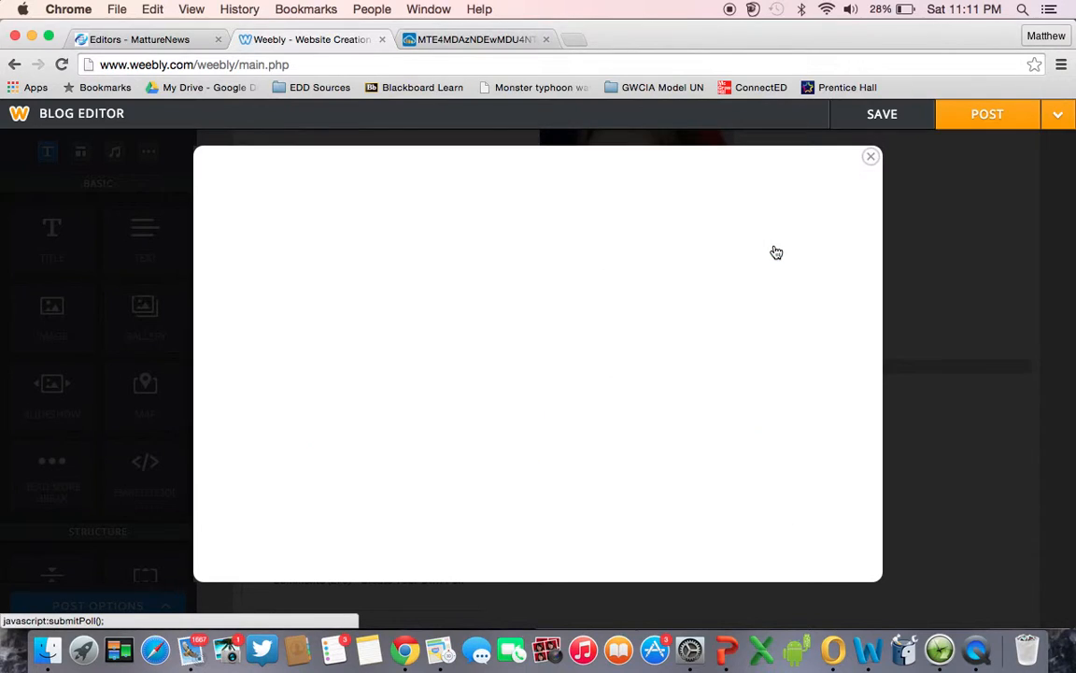
{"action": "left_click", "coordinate": [869, 160]}
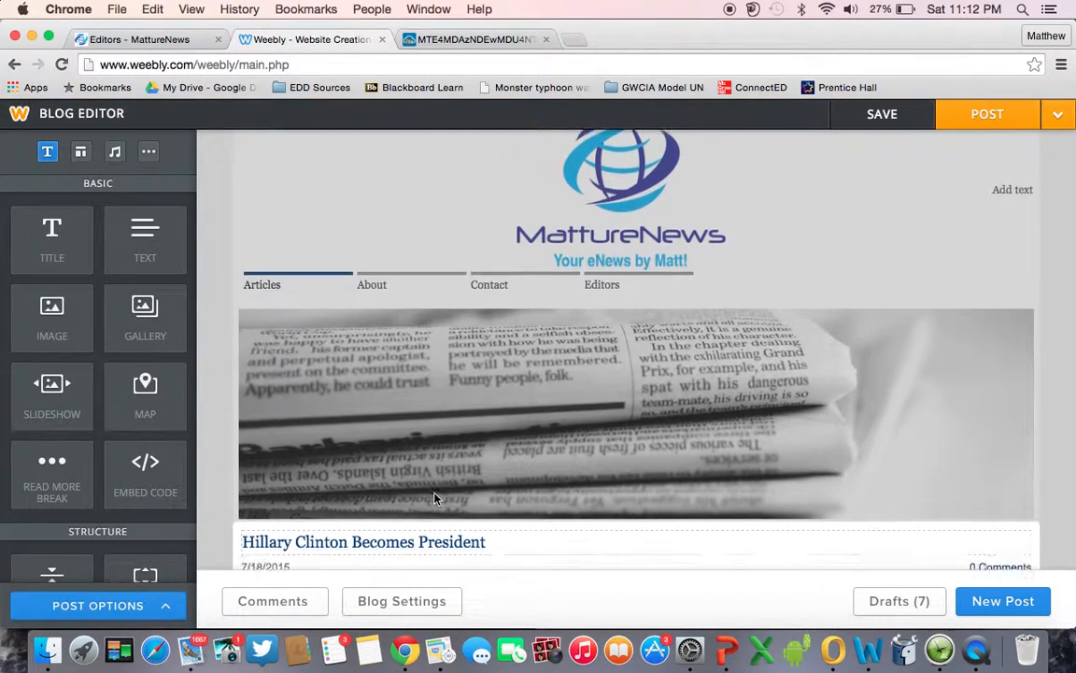
Start a new poll from the post's poll element with the question "Will Clinton make a good U.S. president?".
{"action": "scroll", "coordinate": [434, 498], "scroll_direction": "down", "scroll_amount": 2}
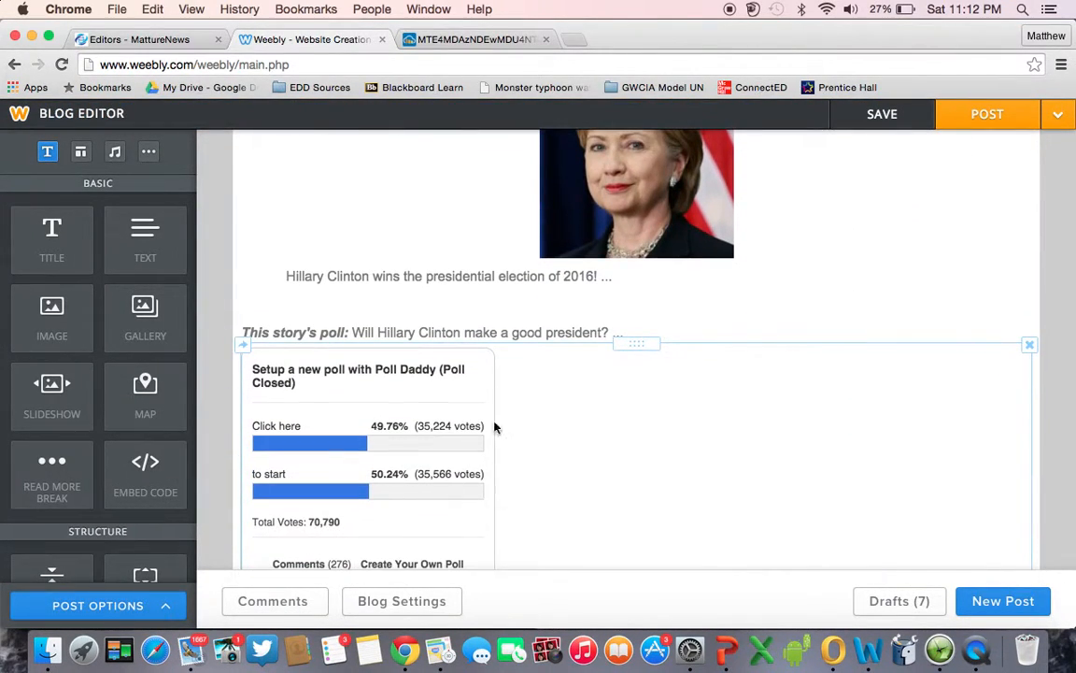
{"action": "left_click", "coordinate": [495, 431]}
{"action": "left_click", "coordinate": [560, 244]}
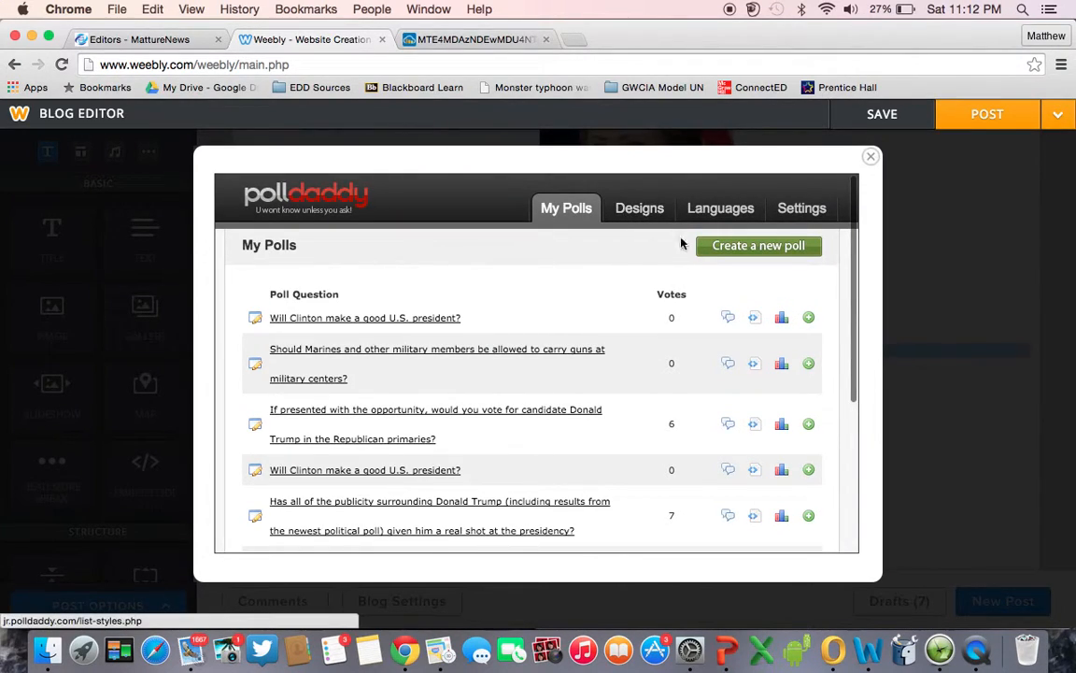
{"action": "left_click", "coordinate": [712, 251]}
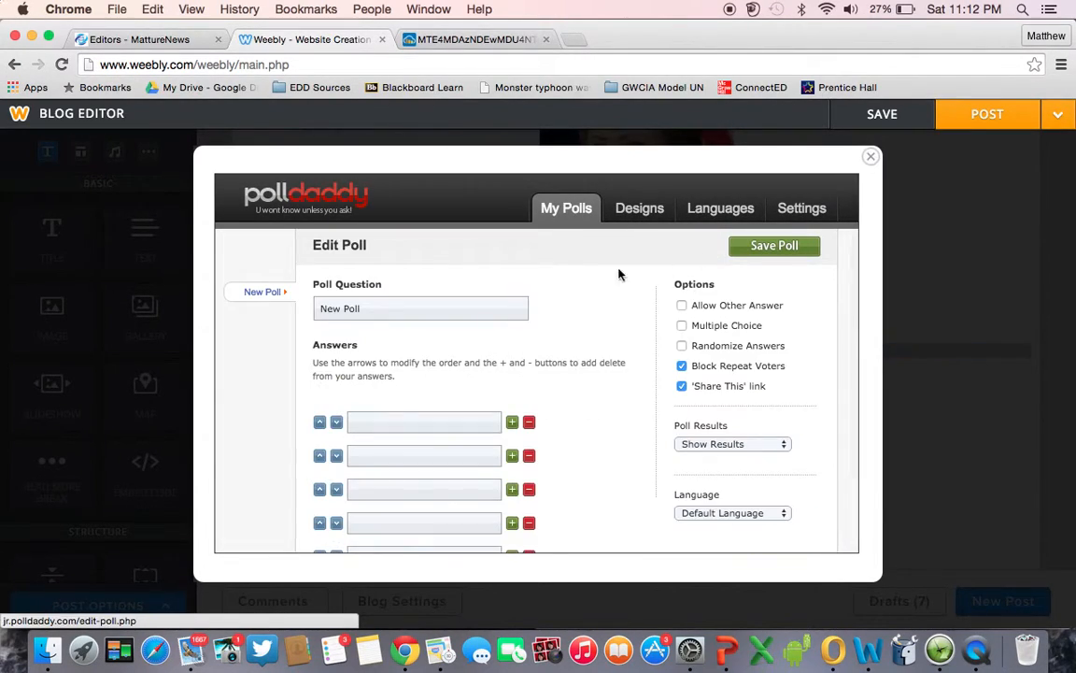
{"action": "double_click", "coordinate": [462, 313]}
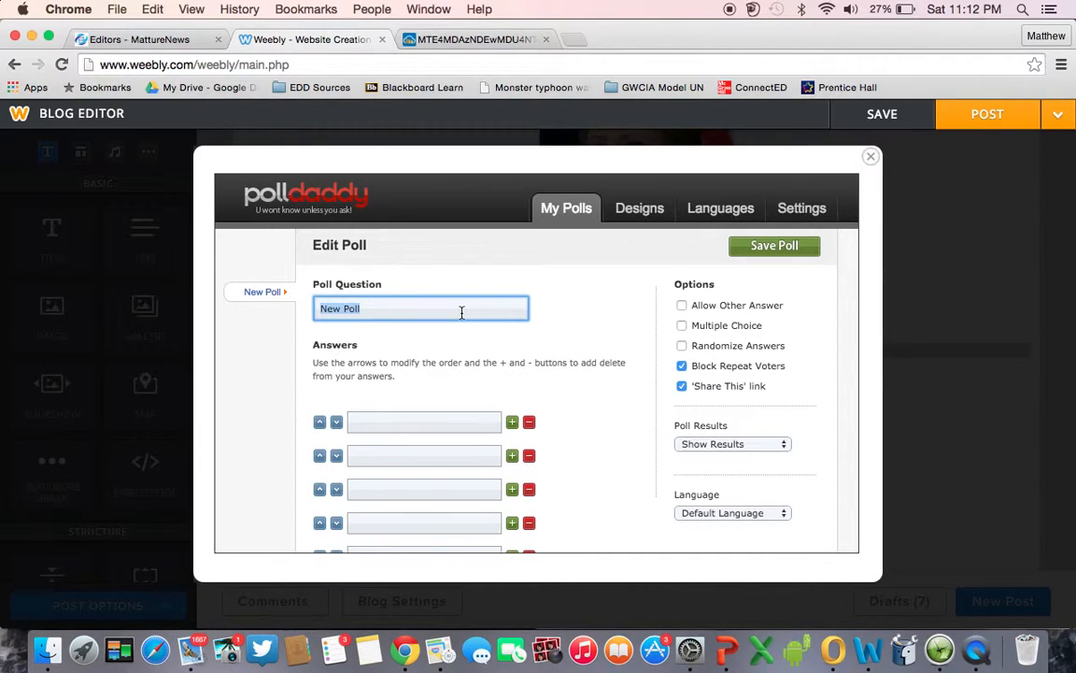
{"action": "type", "text": "Will"}
{"action": "key", "text": "Down"}
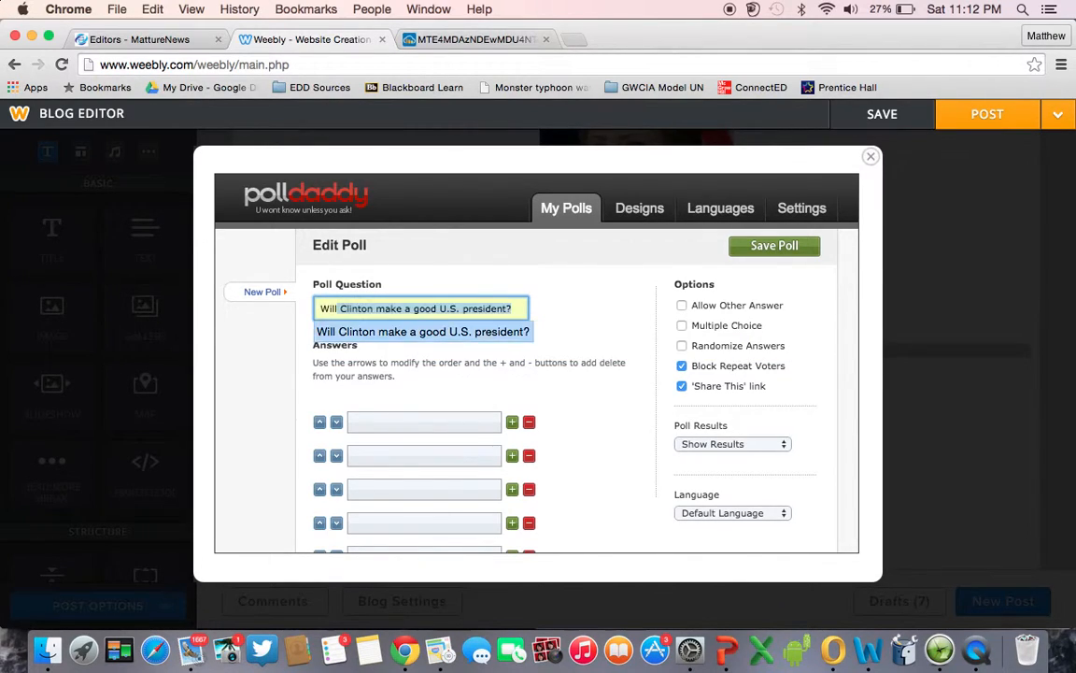
{"action": "key", "text": "Return"}
Enter "Yes" and "No" as the first two poll answers and save the poll.
{"action": "left_click", "coordinate": [369, 420]}
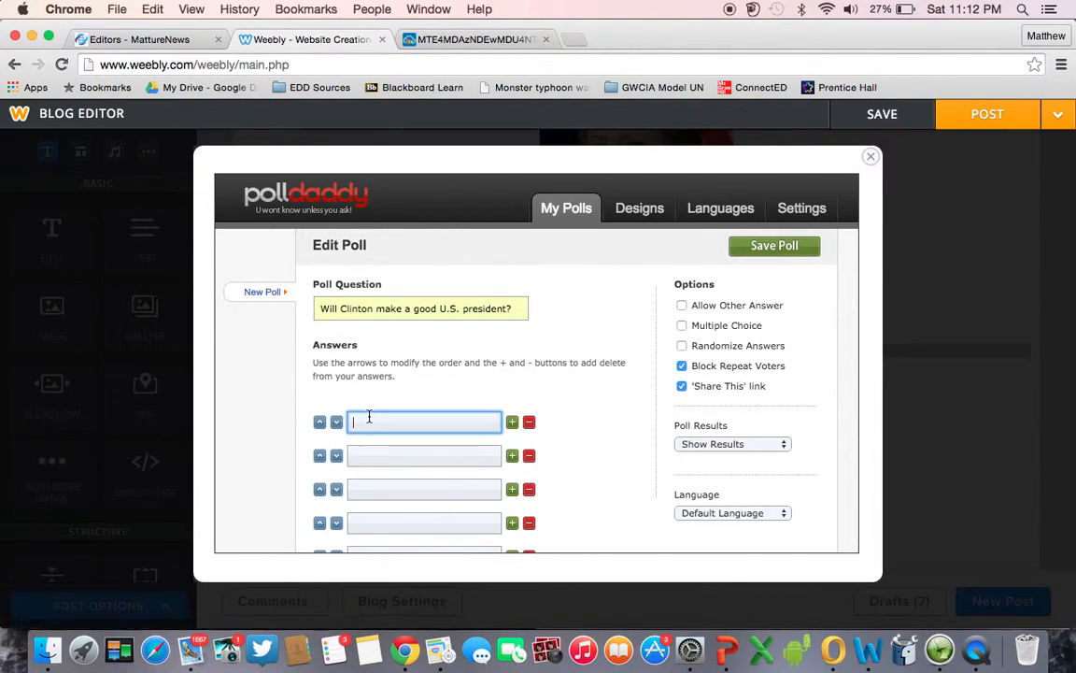
{"action": "type", "text": "Yes"}
{"action": "key", "text": "Tab"}
{"action": "type", "text": "N"}
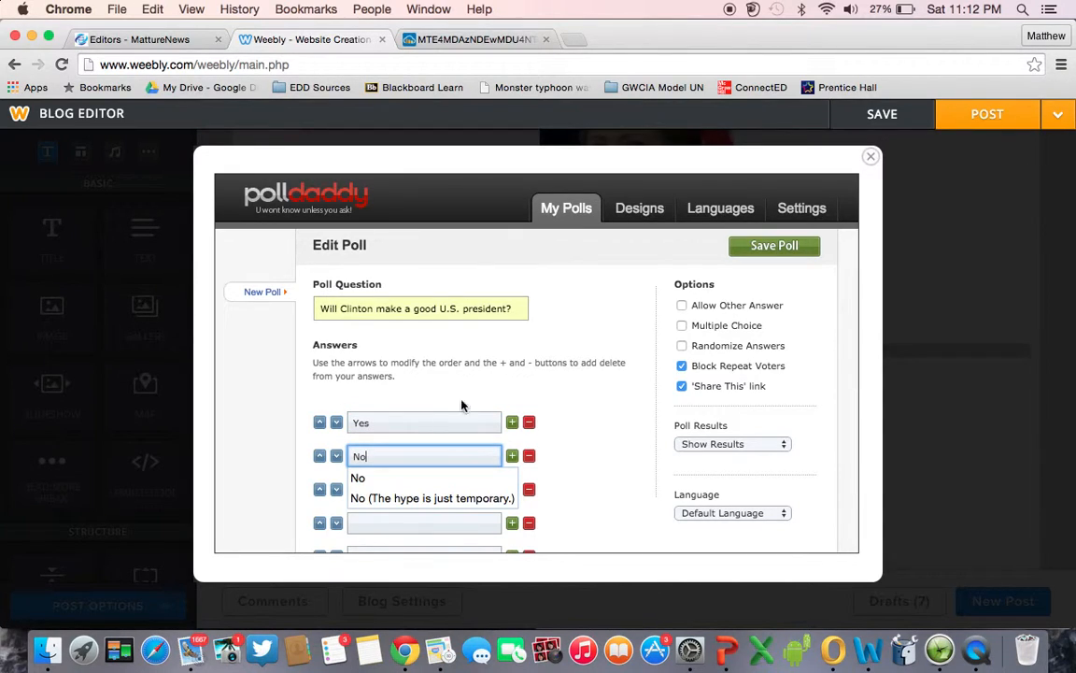
{"action": "type", "text": "o"}
{"action": "left_click", "coordinate": [584, 401]}
{"action": "left_click", "coordinate": [774, 250]}
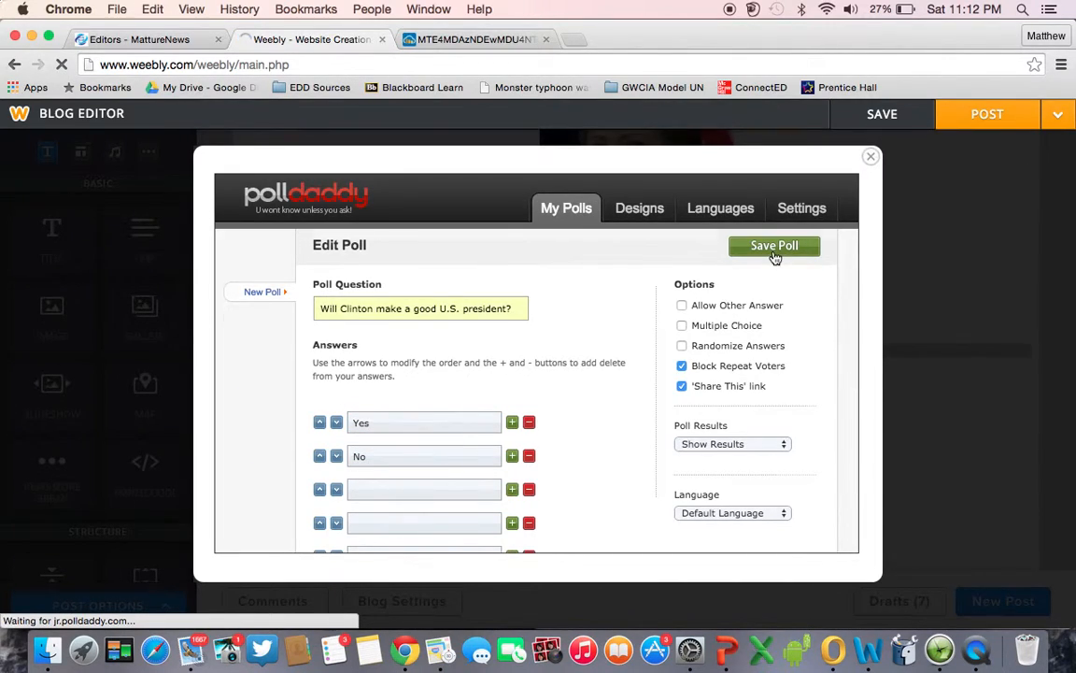
Review the poll design options and save the poll with the wide Plastic White style.
{"action": "scroll", "coordinate": [432, 409], "scroll_direction": "down", "scroll_amount": 2}
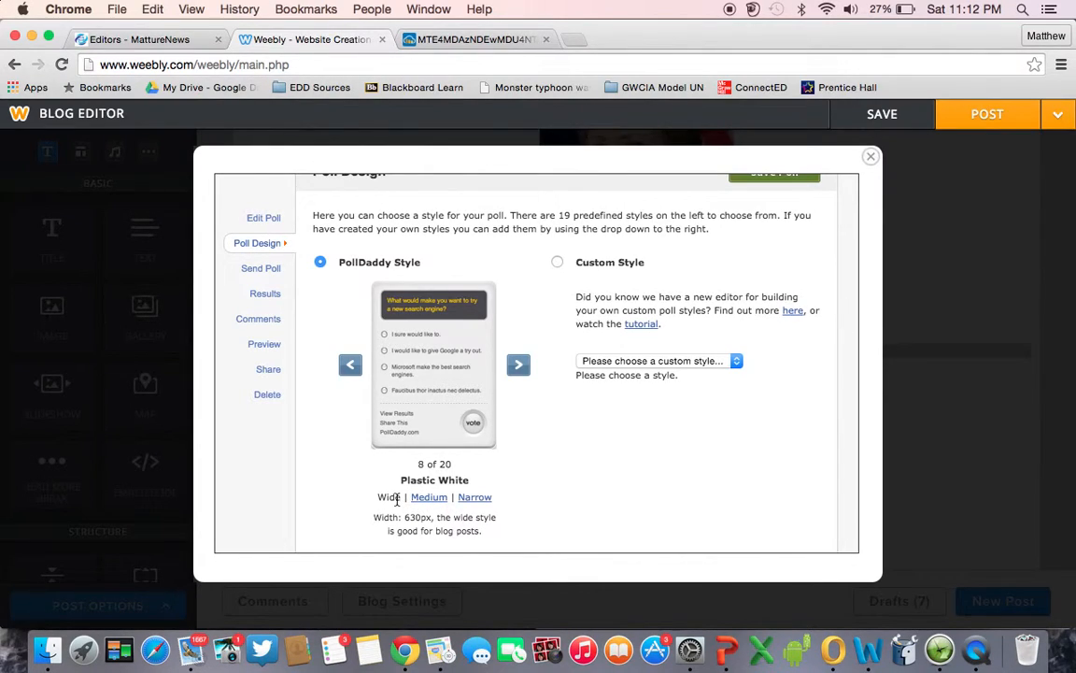
{"action": "scroll", "coordinate": [799, 273], "scroll_direction": "up", "scroll_amount": 2}
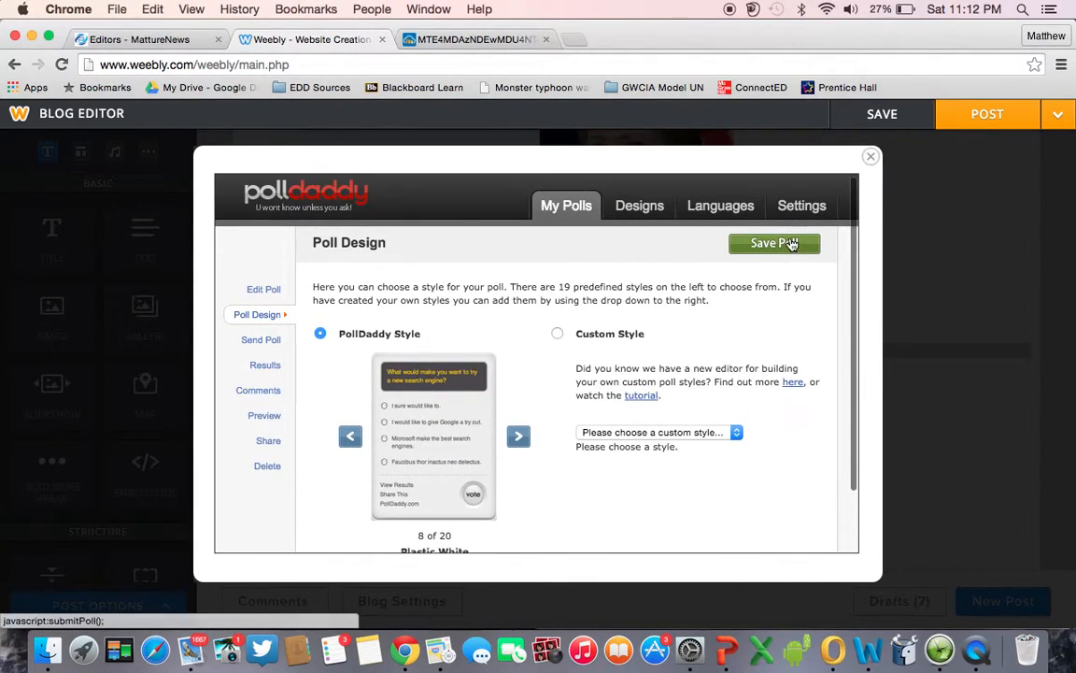
{"action": "left_click", "coordinate": [789, 243]}
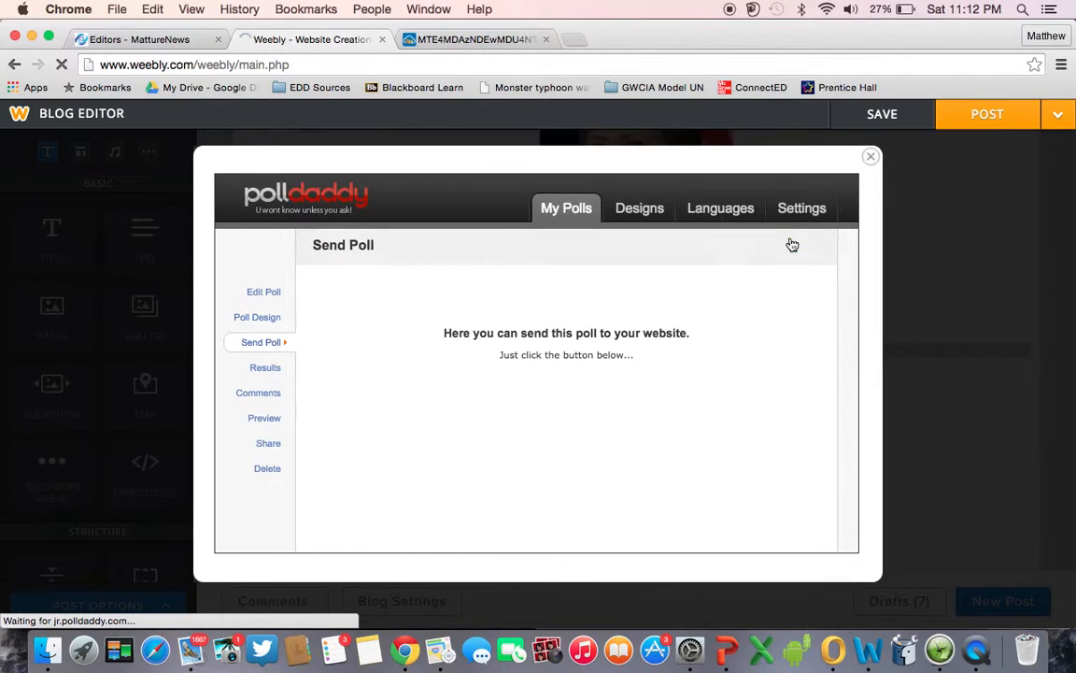
Send the finished poll to the website and check how it appears in the post.
{"action": "left_click", "coordinate": [587, 387]}
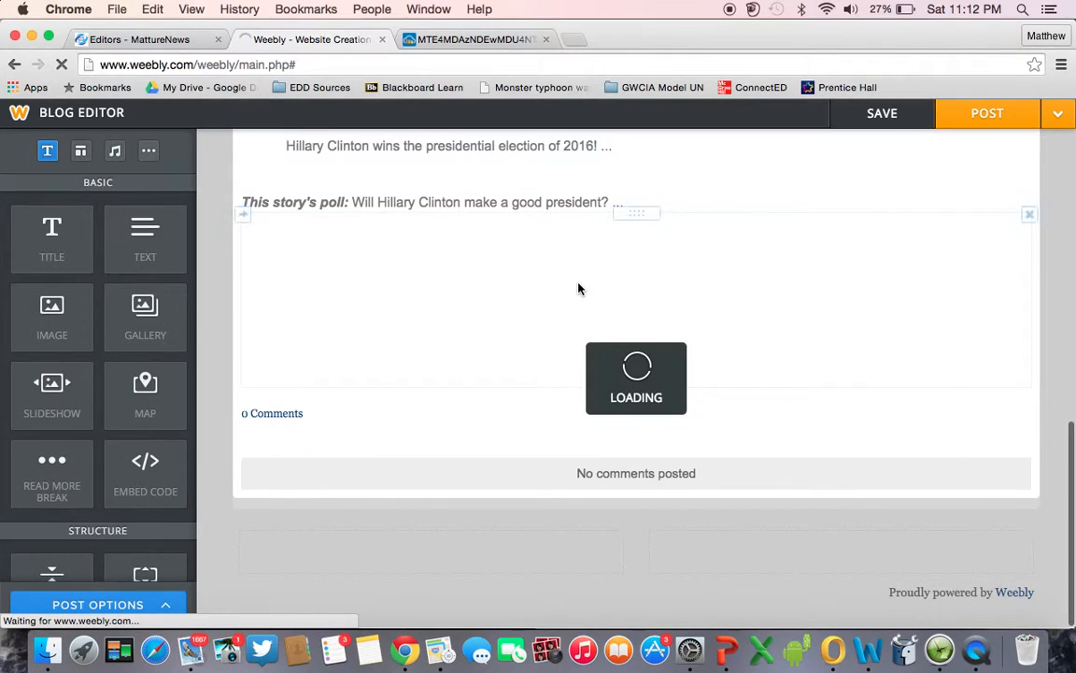
{"action": "scroll", "coordinate": [581, 289], "scroll_direction": "down", "scroll_amount": 2}
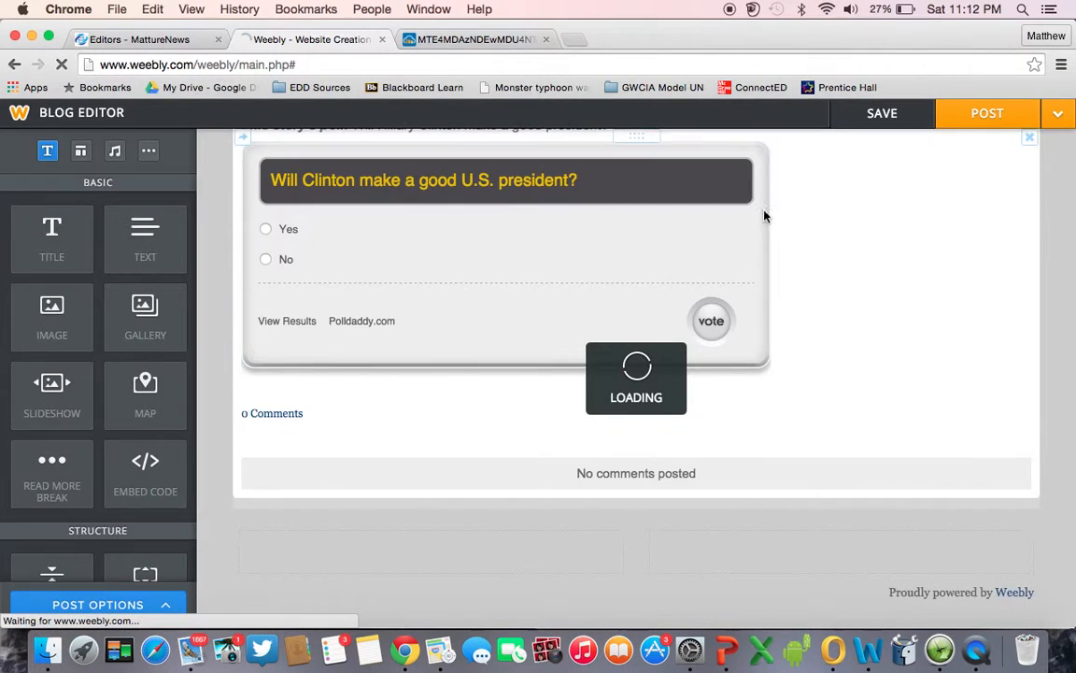
{"action": "scroll", "coordinate": [727, 224], "scroll_direction": "up", "scroll_amount": 2}
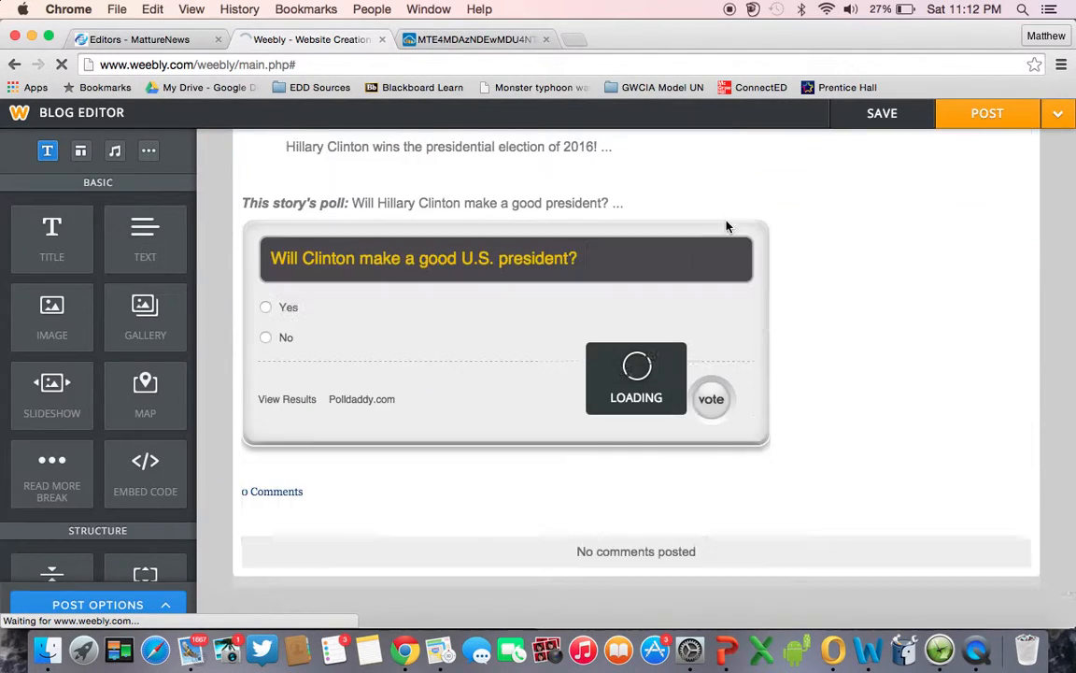
Close the Weebly editor page and the separate image page, leaving the MattureNews Editors page open.
{"action": "scroll", "coordinate": [727, 222], "scroll_direction": "up", "scroll_amount": 1}
{"action": "scroll", "coordinate": [276, 276], "scroll_direction": "down", "scroll_amount": 3}
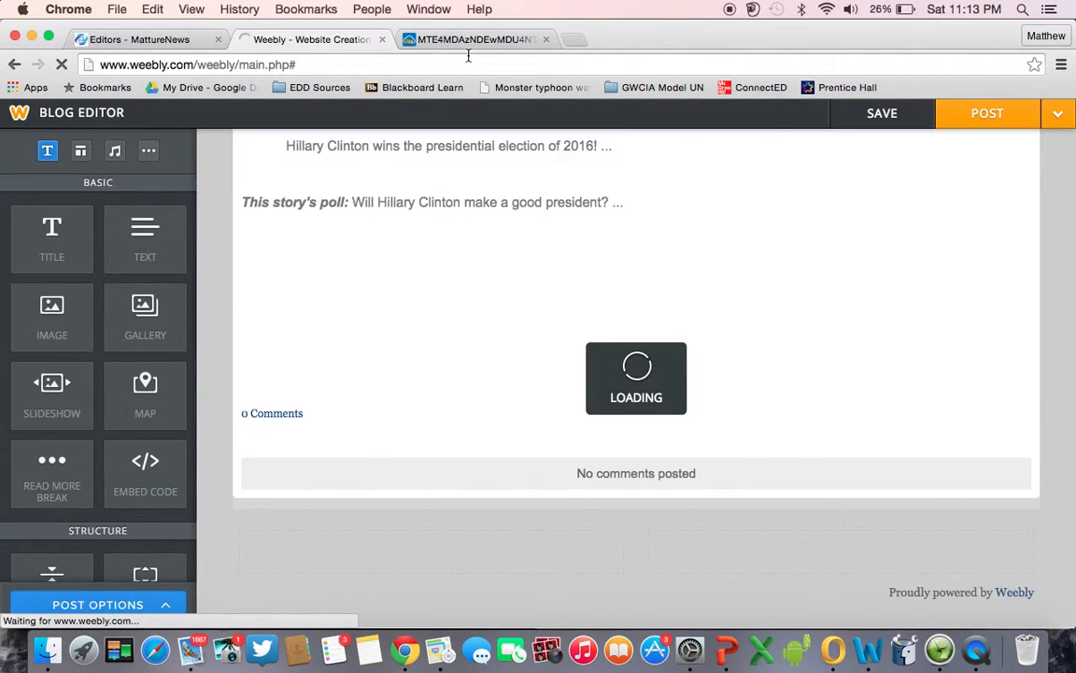
{"action": "left_click", "coordinate": [381, 40]}
{"action": "left_click", "coordinate": [382, 41]}
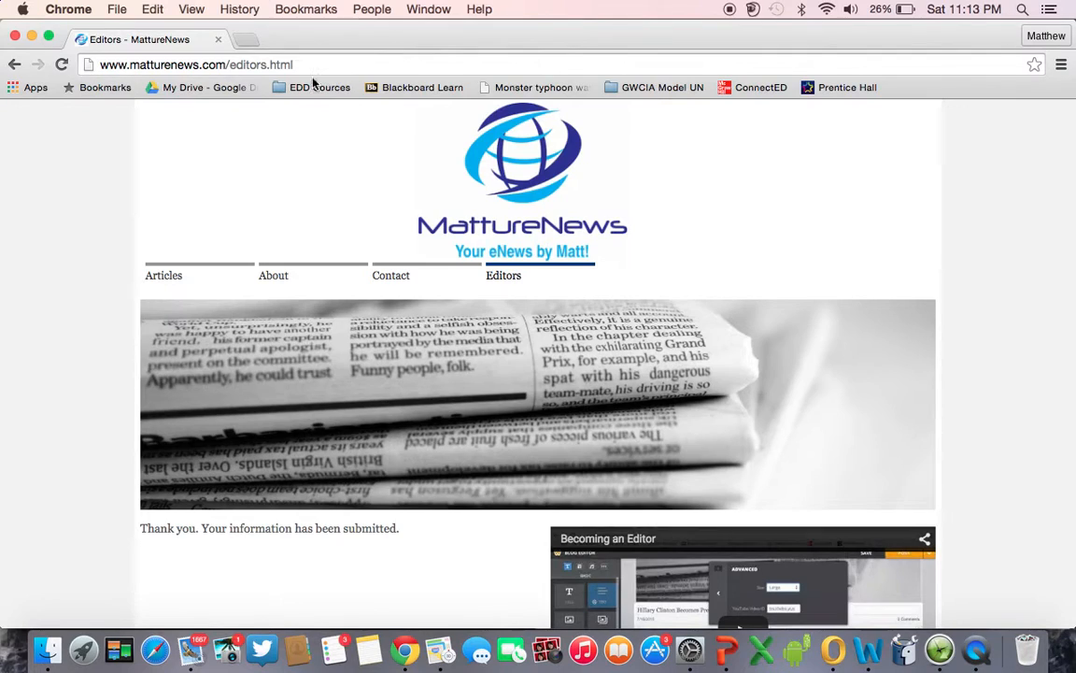
Load weebly.com in a new browser tab and open the MattureNews site for editing.
{"action": "key", "text": "super+t"}
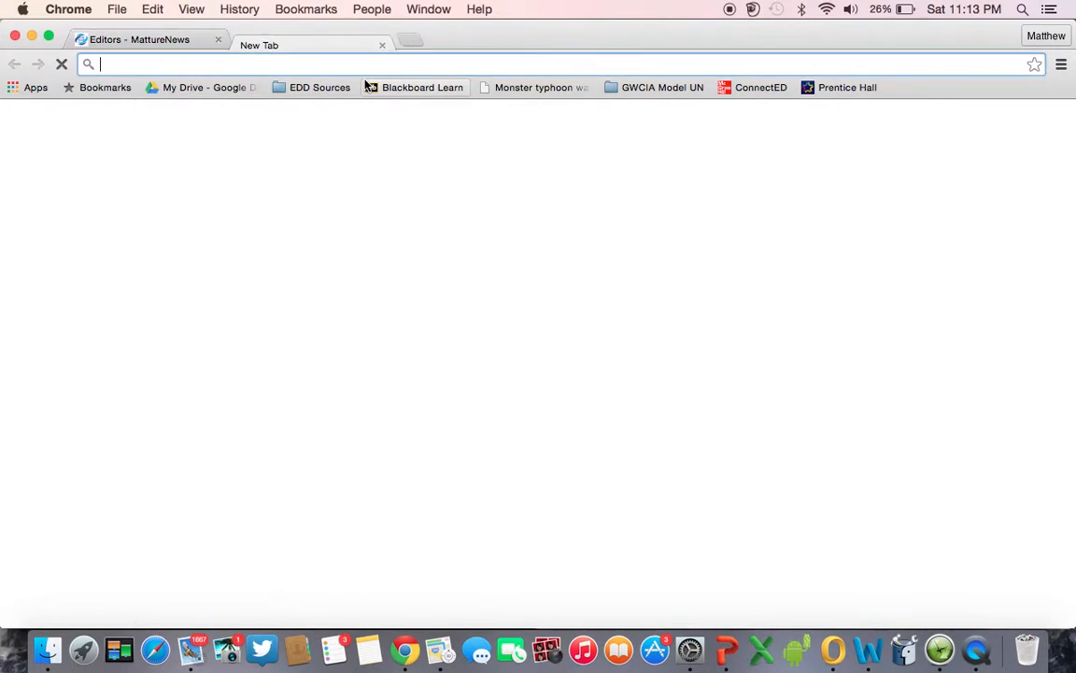
{"action": "type", "text": "weebly.com"}
{"action": "key", "text": "Return"}
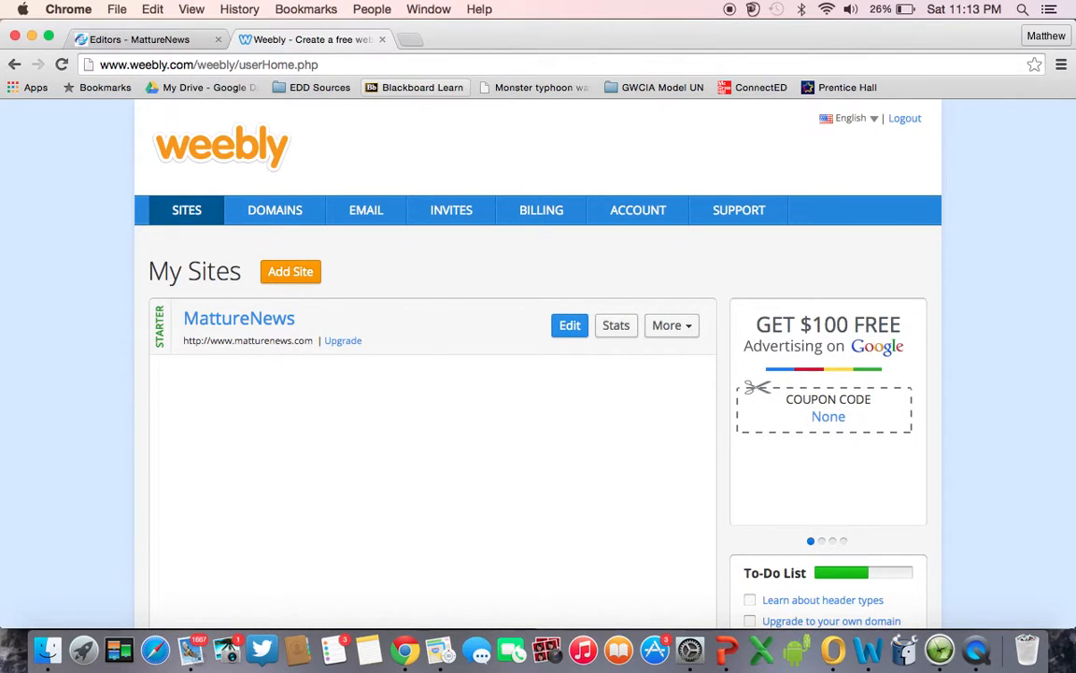
{"action": "left_click", "coordinate": [559, 326]}
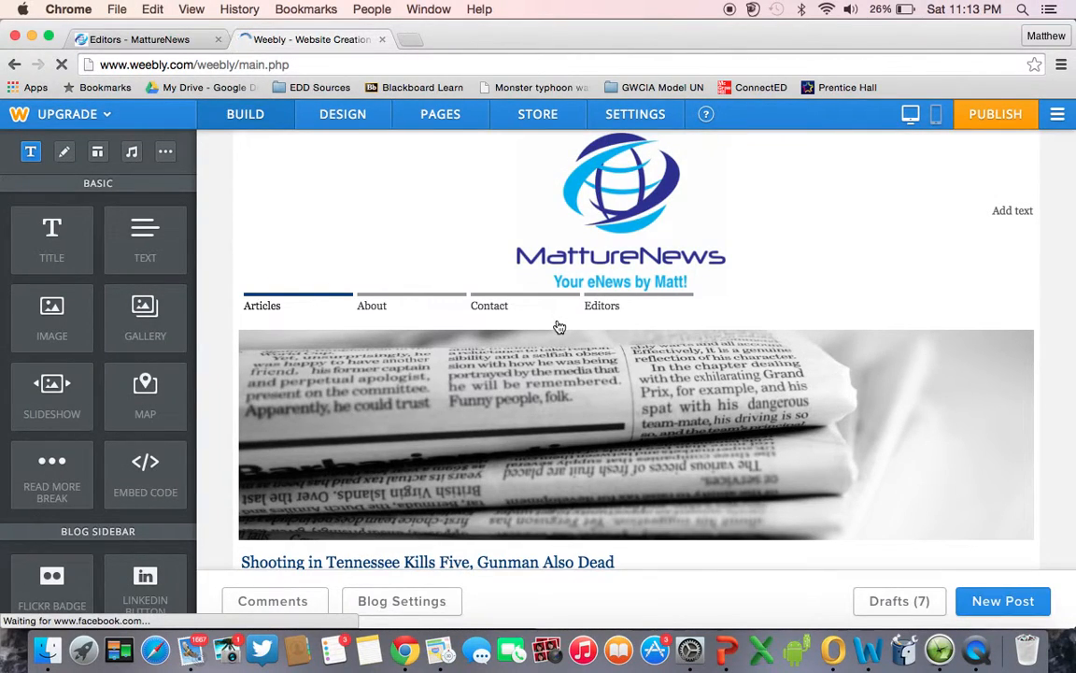
Create a blog post without title or content, publish it, and dismiss the publishing confirmation without sharing it.
{"action": "left_click", "coordinate": [1030, 602]}
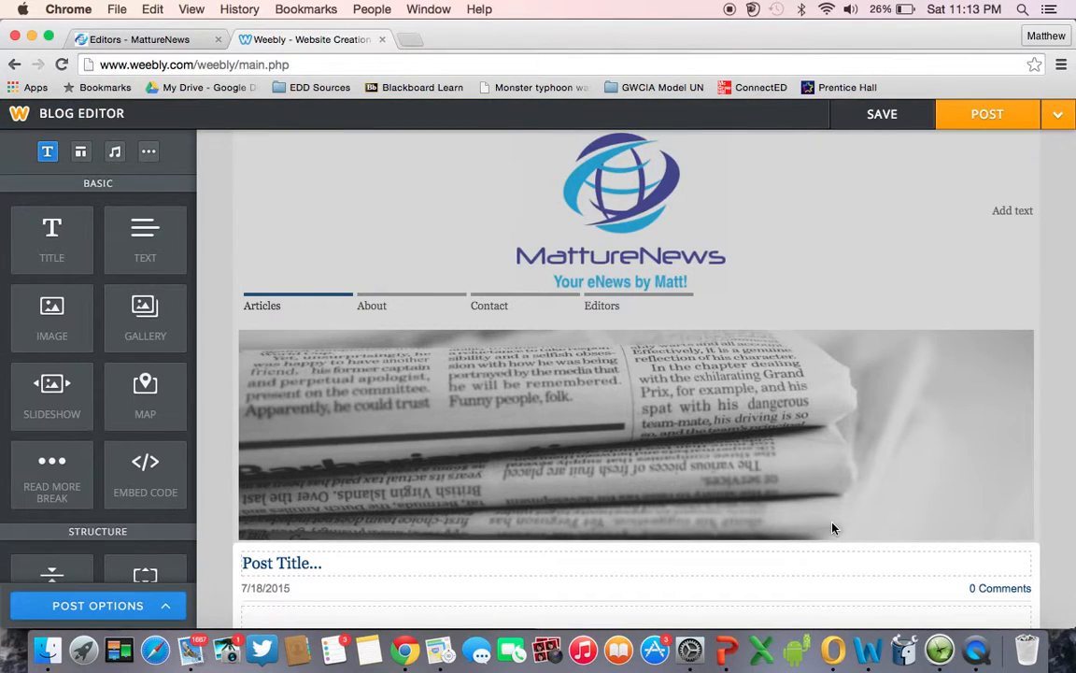
{"action": "scroll", "coordinate": [818, 369], "scroll_direction": "down", "scroll_amount": 1}
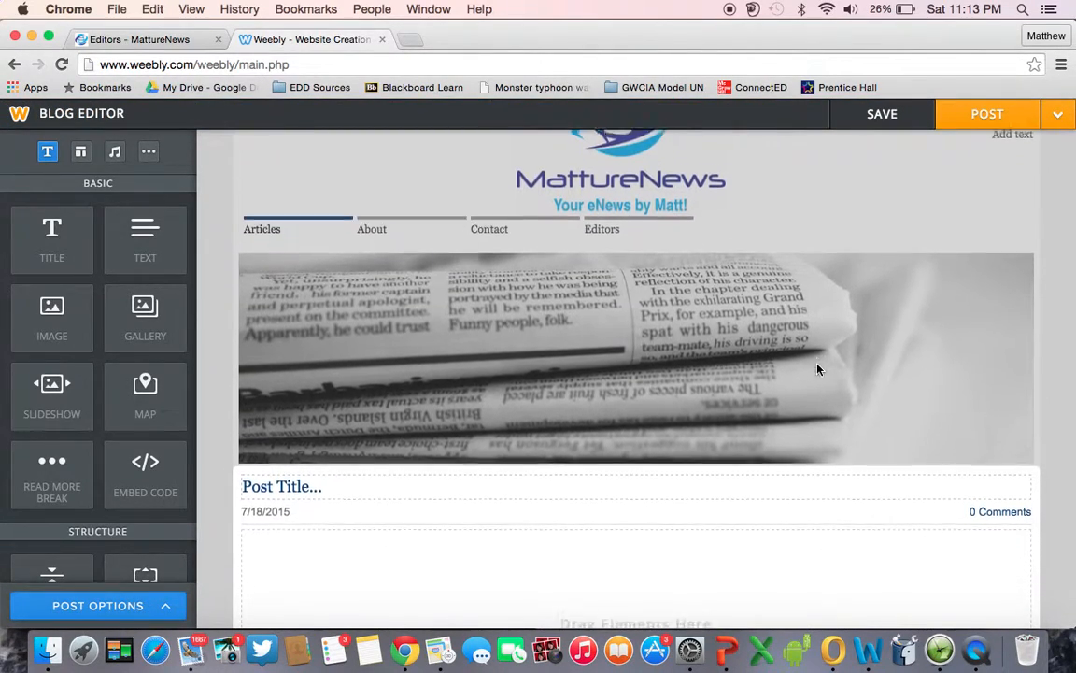
{"action": "scroll", "coordinate": [818, 369], "scroll_direction": "up", "scroll_amount": 3}
{"action": "left_click", "coordinate": [1059, 113]}
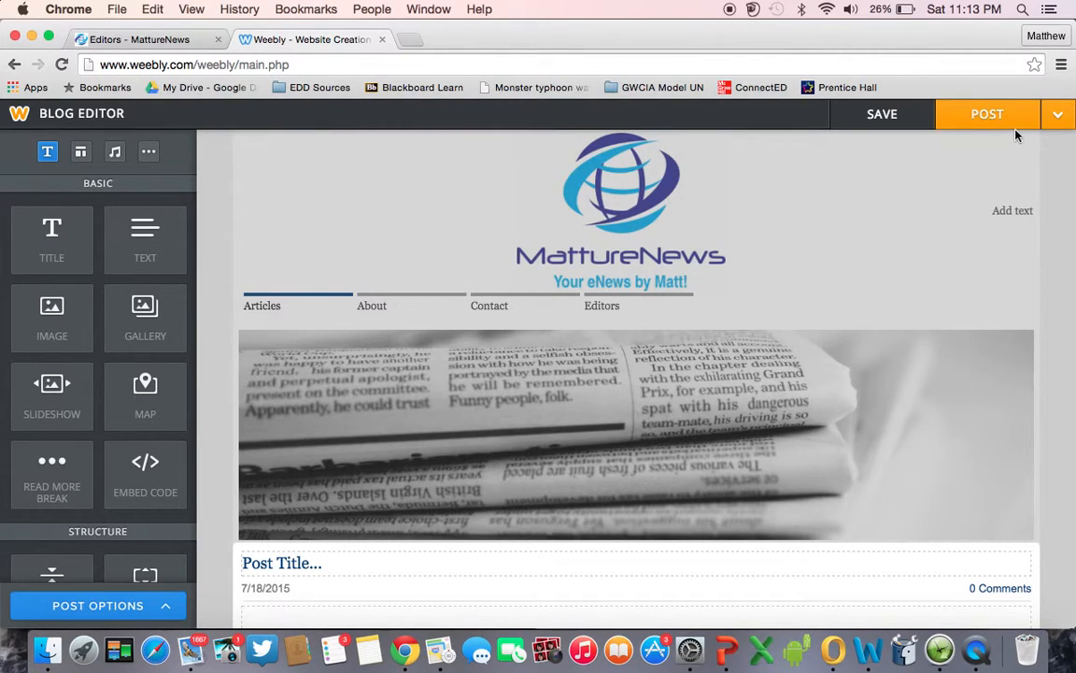
{"action": "left_click", "coordinate": [1051, 124]}
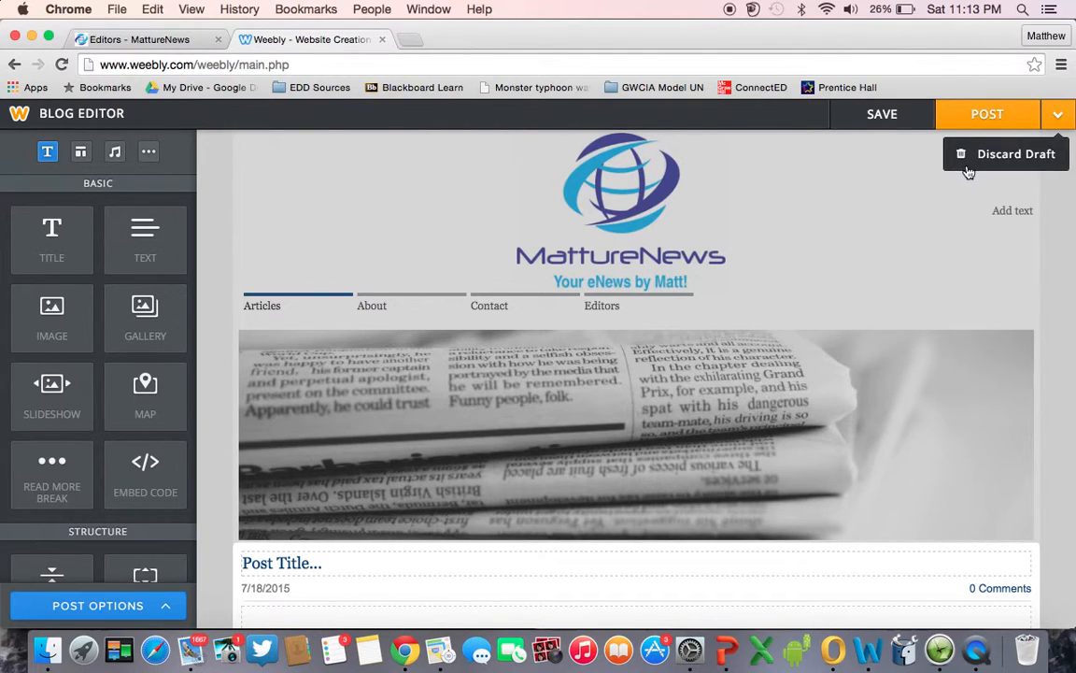
{"action": "left_click", "coordinate": [974, 120]}
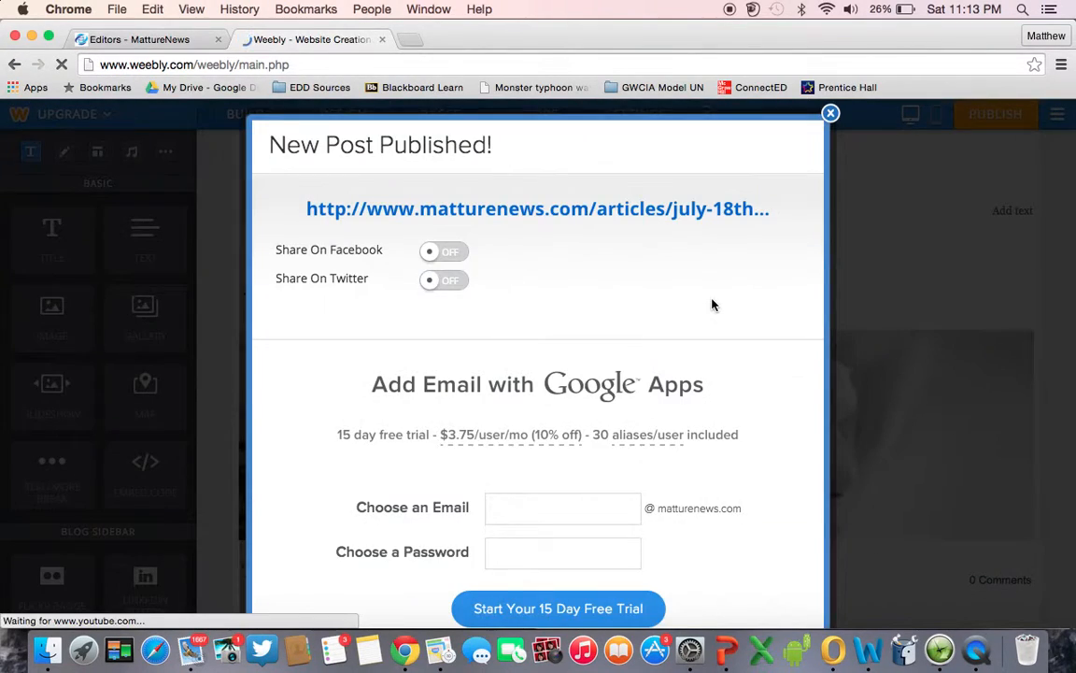
{"action": "left_click", "coordinate": [831, 113]}
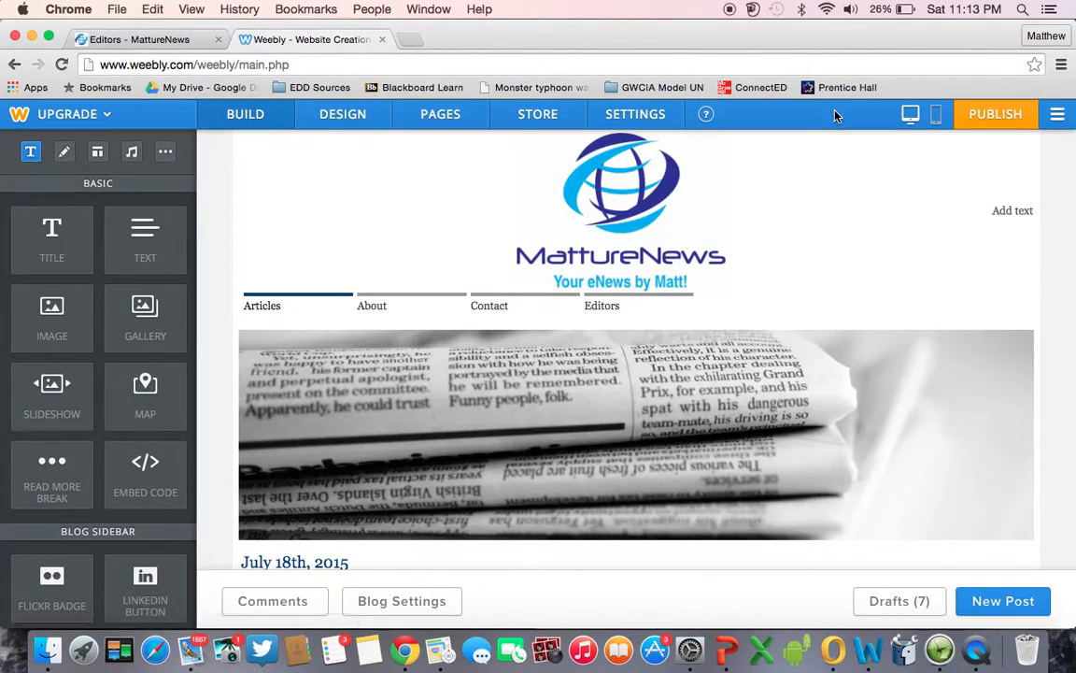
Open the empty "July 18th, 2015" post from the Articles page and delete it permanently.
{"action": "scroll", "coordinate": [420, 398], "scroll_direction": "down", "scroll_amount": 5}
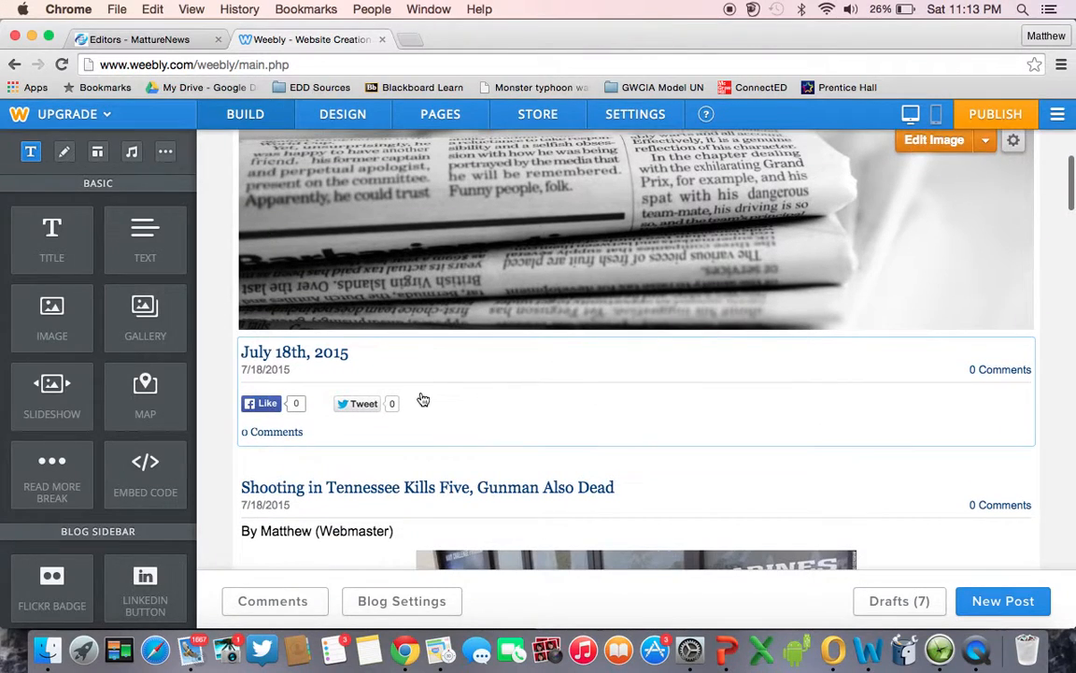
{"action": "left_click", "coordinate": [413, 377]}
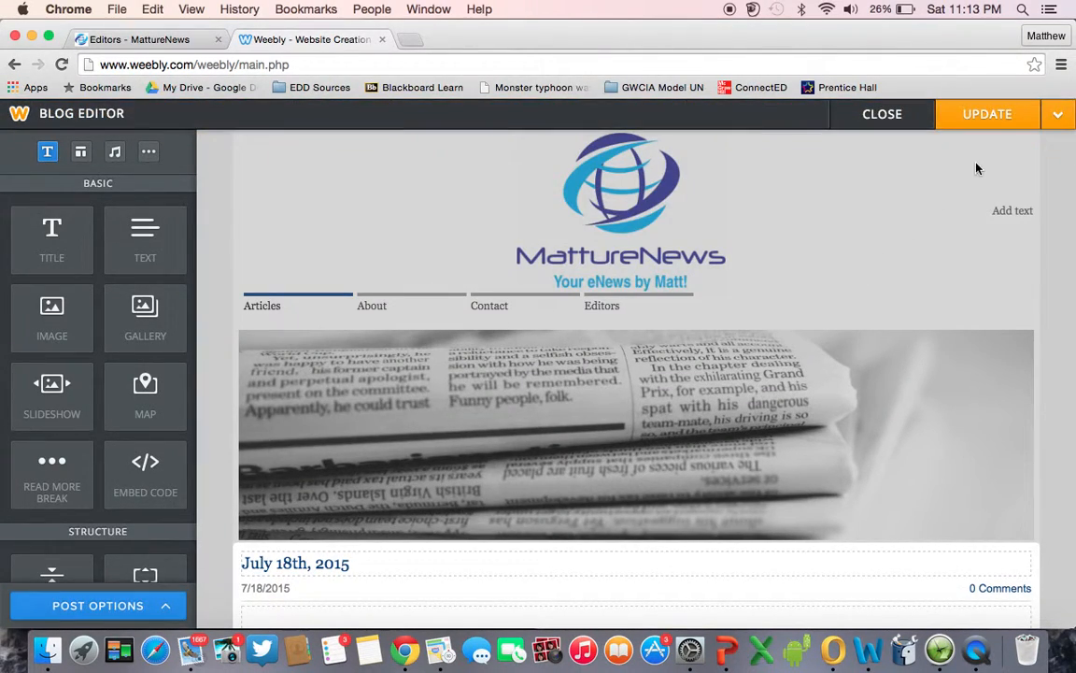
{"action": "left_click", "coordinate": [1059, 114]}
{"action": "left_click", "coordinate": [1021, 154]}
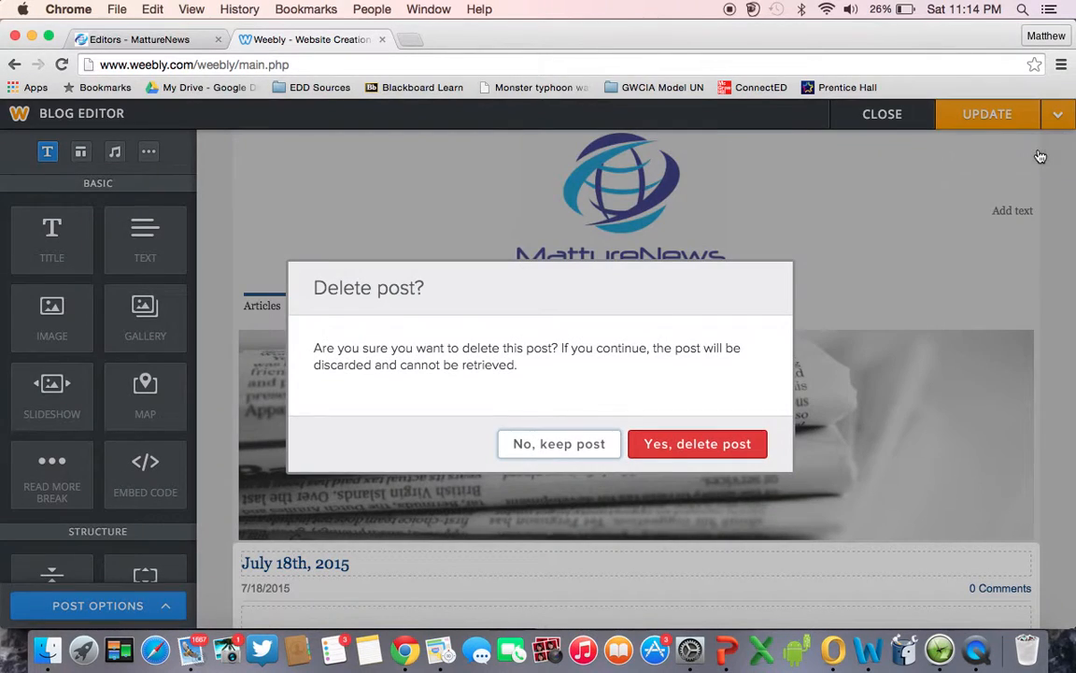
{"action": "left_click", "coordinate": [726, 455]}
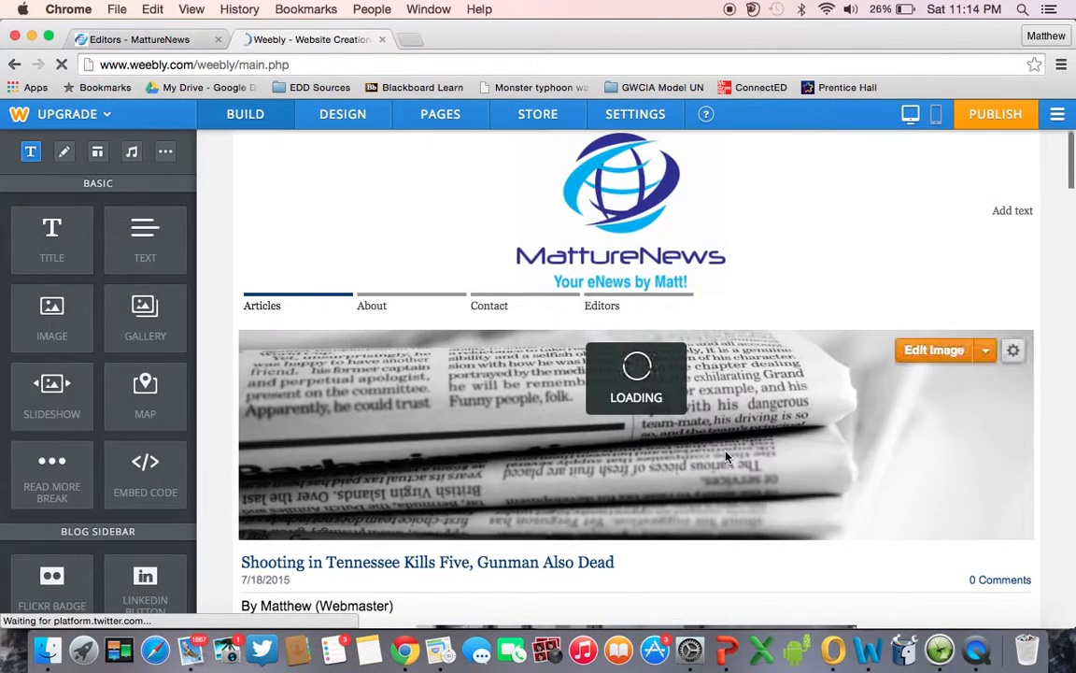
Examine the published Tennessee shooting and "El Chapo" articles for their byline, image or video, body text and story poll layout.
{"action": "scroll", "coordinate": [726, 455], "scroll_direction": "down", "scroll_amount": 20}
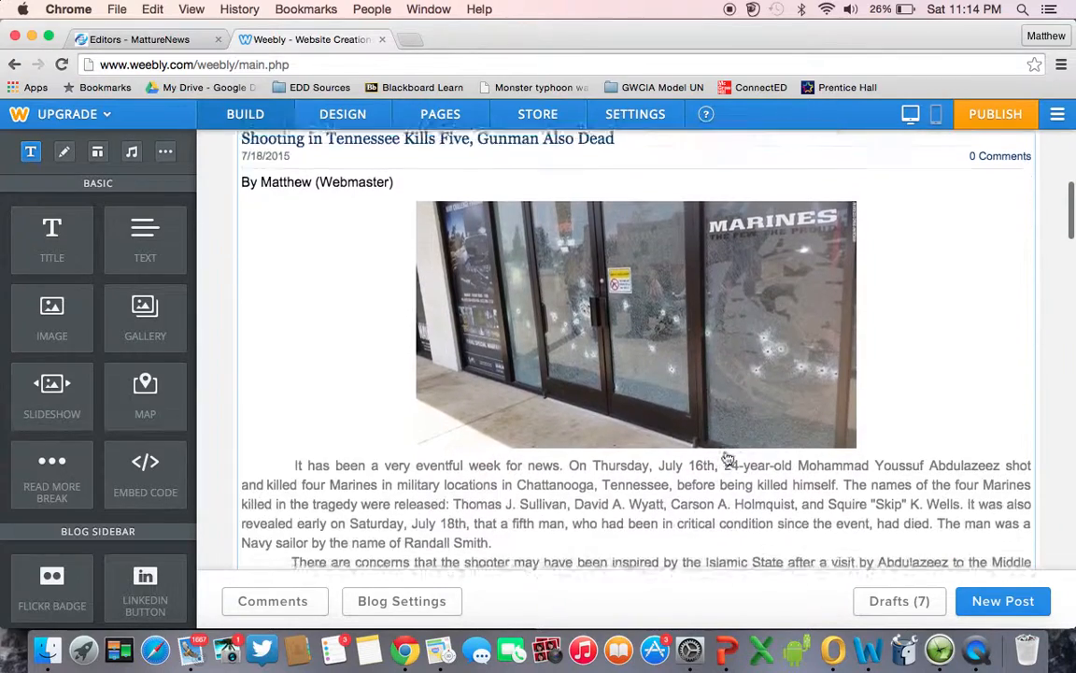
{"action": "scroll", "coordinate": [726, 464], "scroll_direction": "down", "scroll_amount": 5}
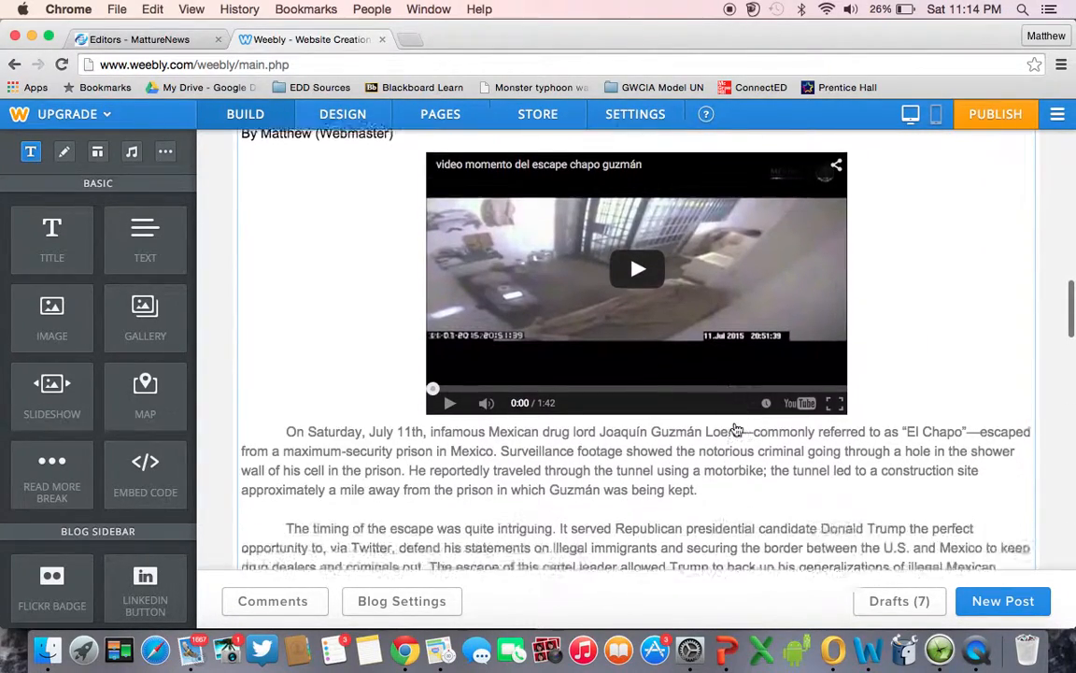
{"action": "right_click", "coordinate": [735, 428]}
{"action": "left_click", "coordinate": [954, 326]}
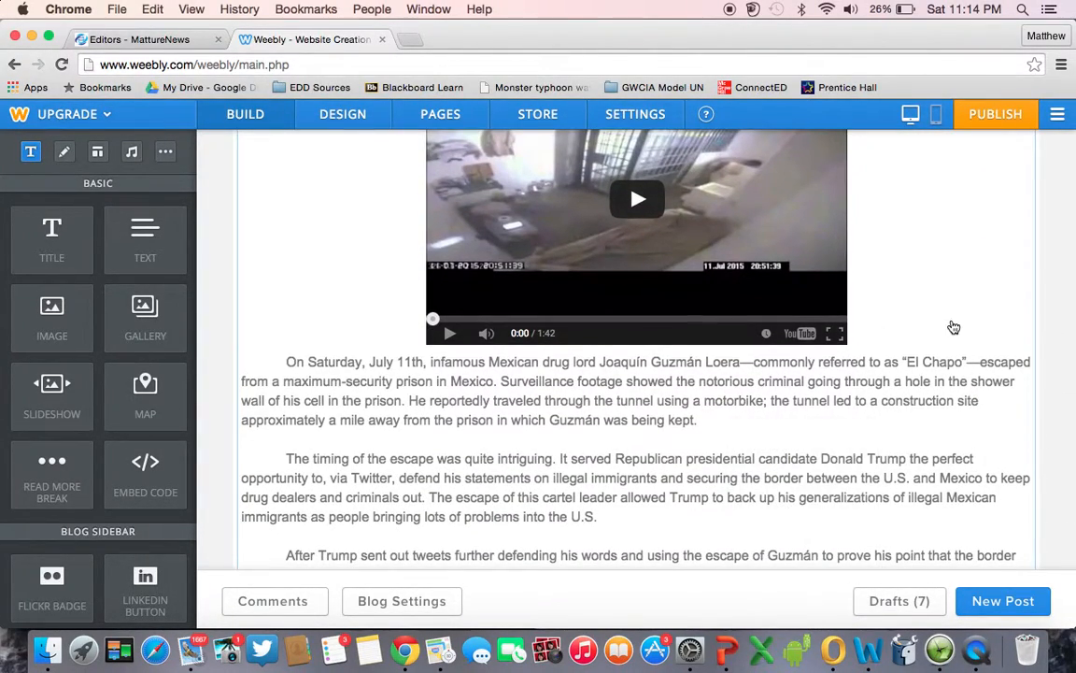
{"action": "scroll", "coordinate": [954, 327], "scroll_direction": "up", "scroll_amount": 15}
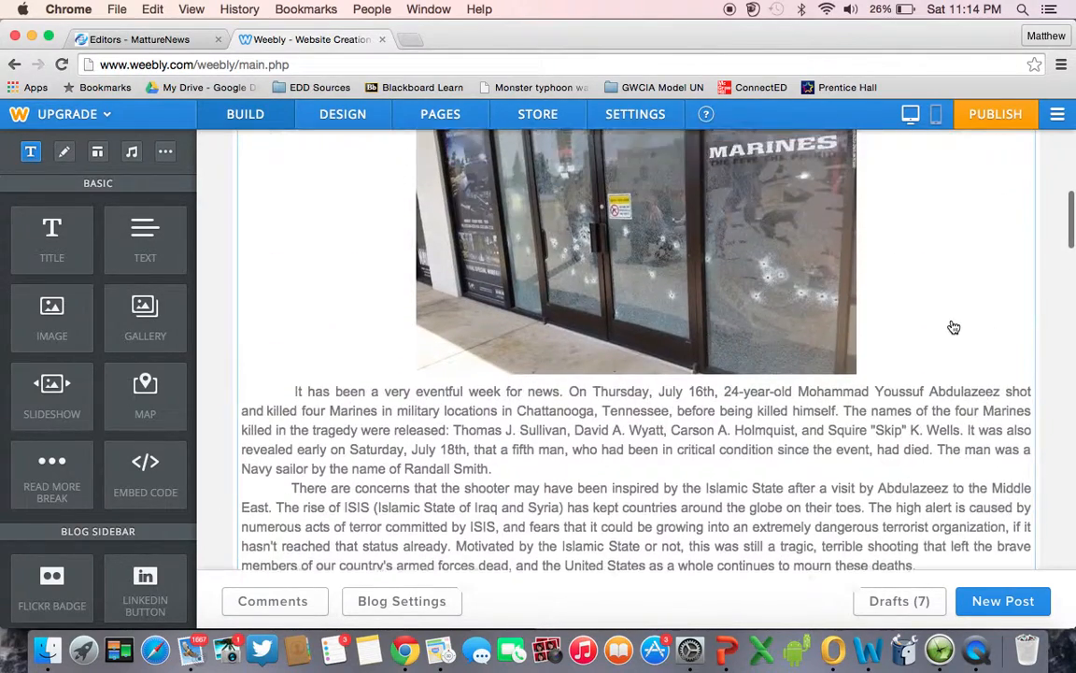
{"action": "scroll", "coordinate": [954, 327], "scroll_direction": "up", "scroll_amount": 2}
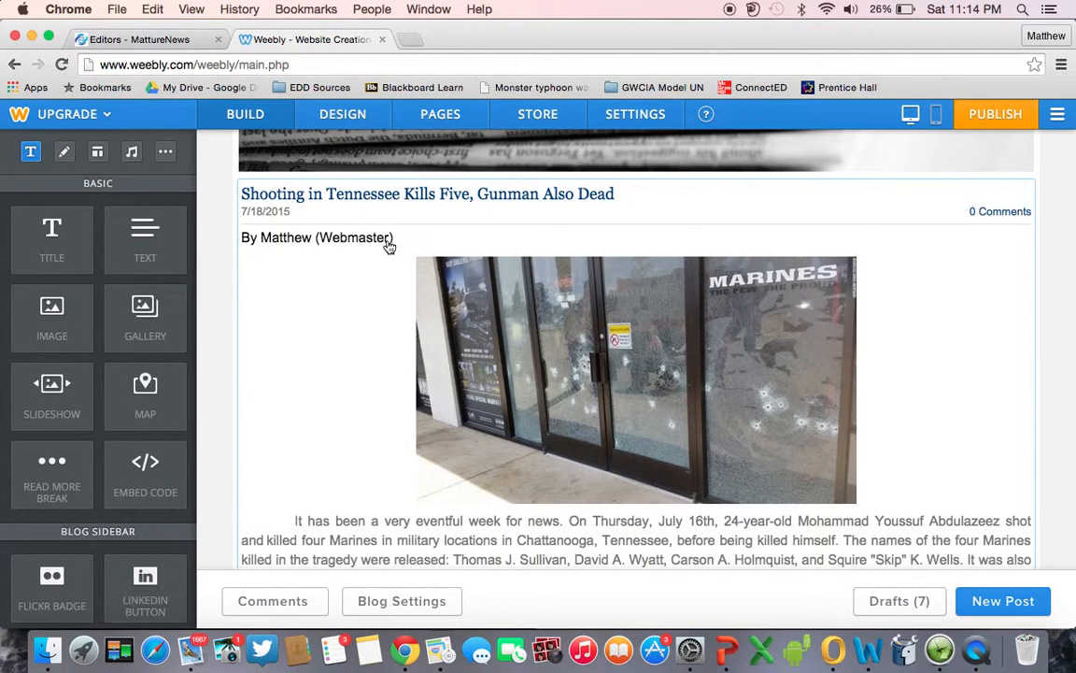
{"action": "scroll", "coordinate": [364, 218], "scroll_direction": "down", "scroll_amount": 5}
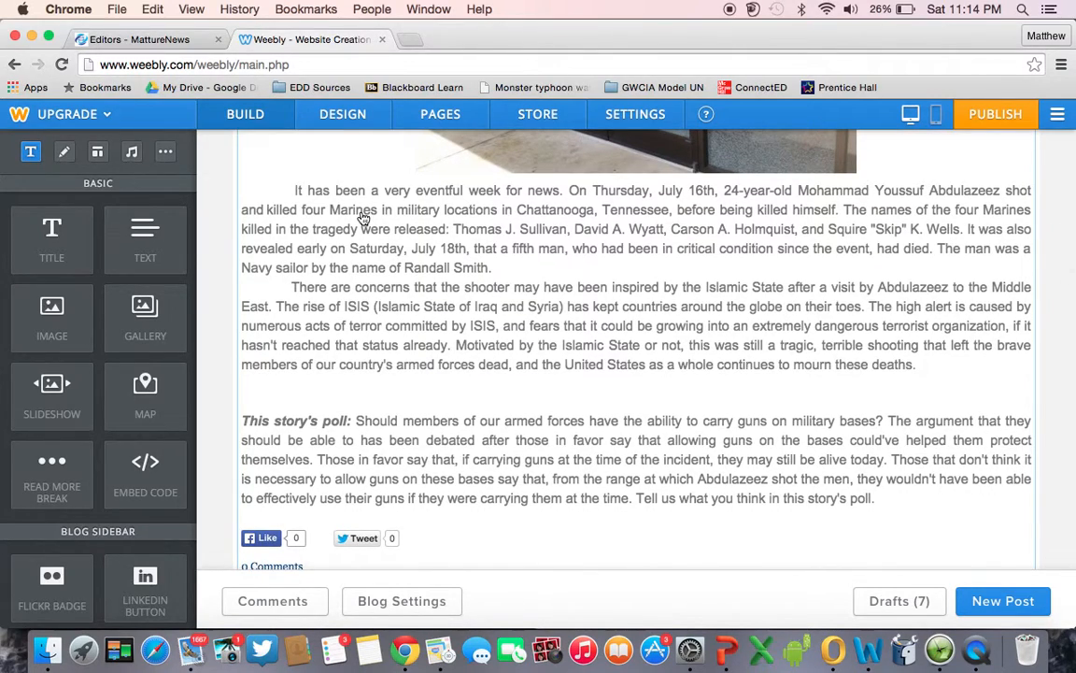
{"action": "scroll", "coordinate": [363, 218], "scroll_direction": "down", "scroll_amount": 6}
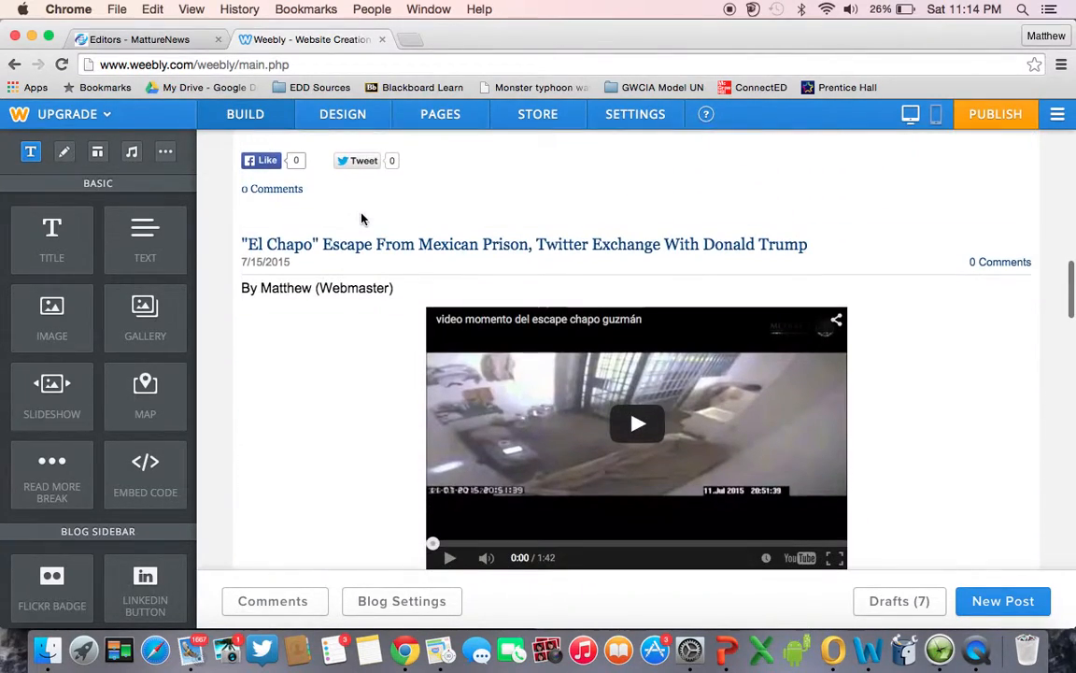
{"action": "scroll", "coordinate": [364, 217], "scroll_direction": "down", "scroll_amount": 5}
{"action": "scroll", "coordinate": [363, 218], "scroll_direction": "up", "scroll_amount": 15}
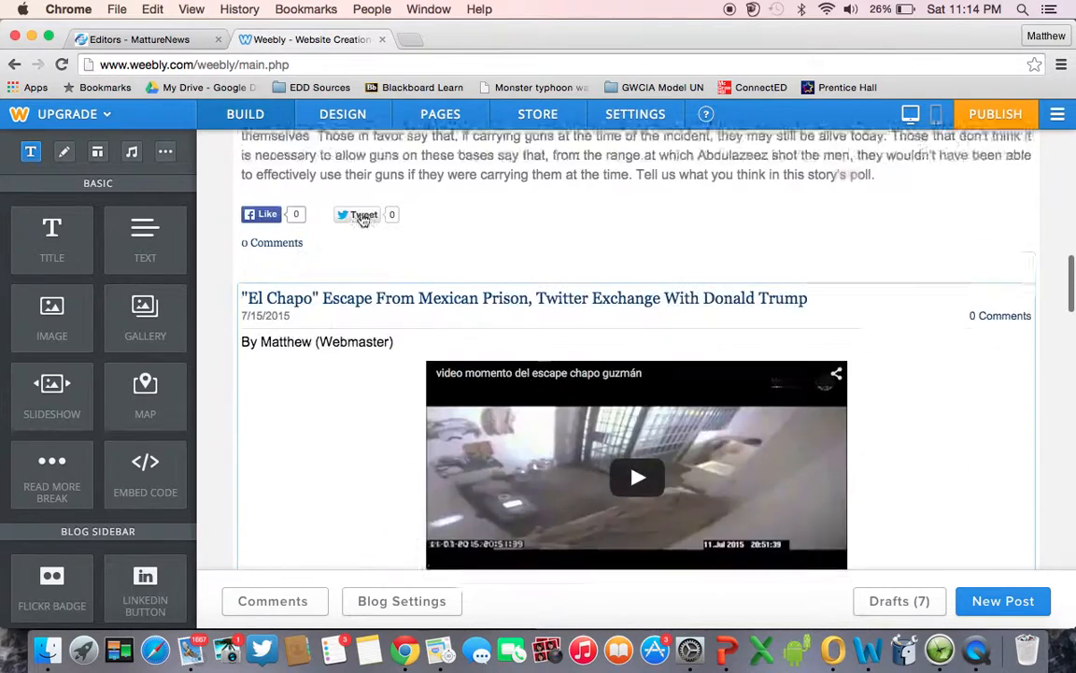
Close the Weebly editor page and return to the MattureNews Editors page.
{"action": "key", "text": "super+w"}
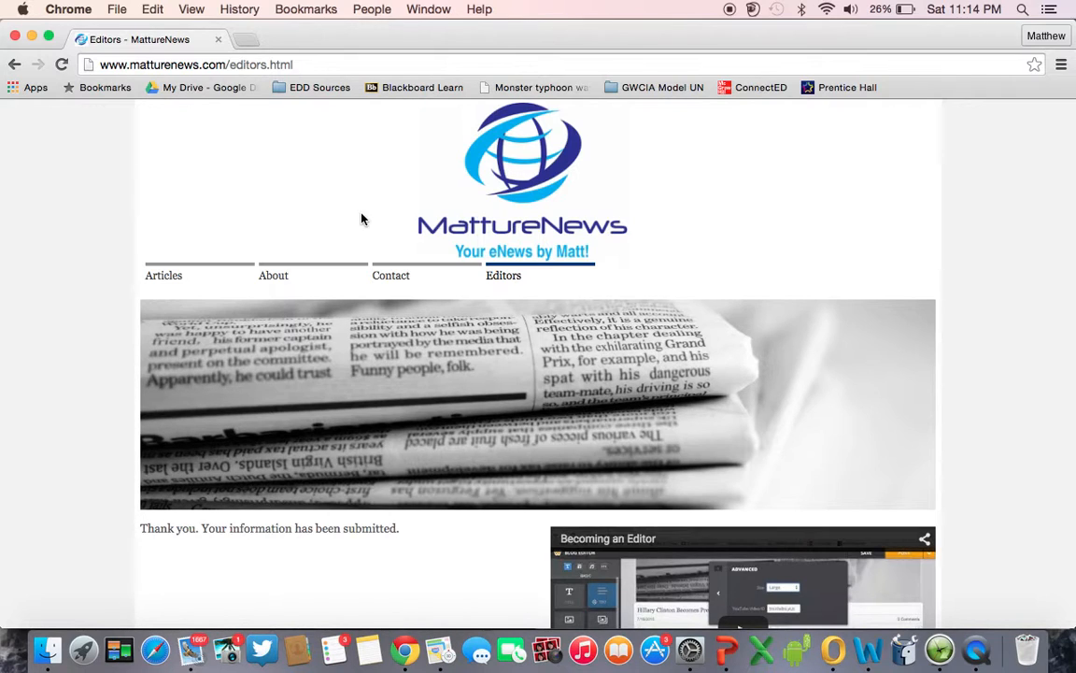
{"action": "right_click", "coordinate": [986, 665]}
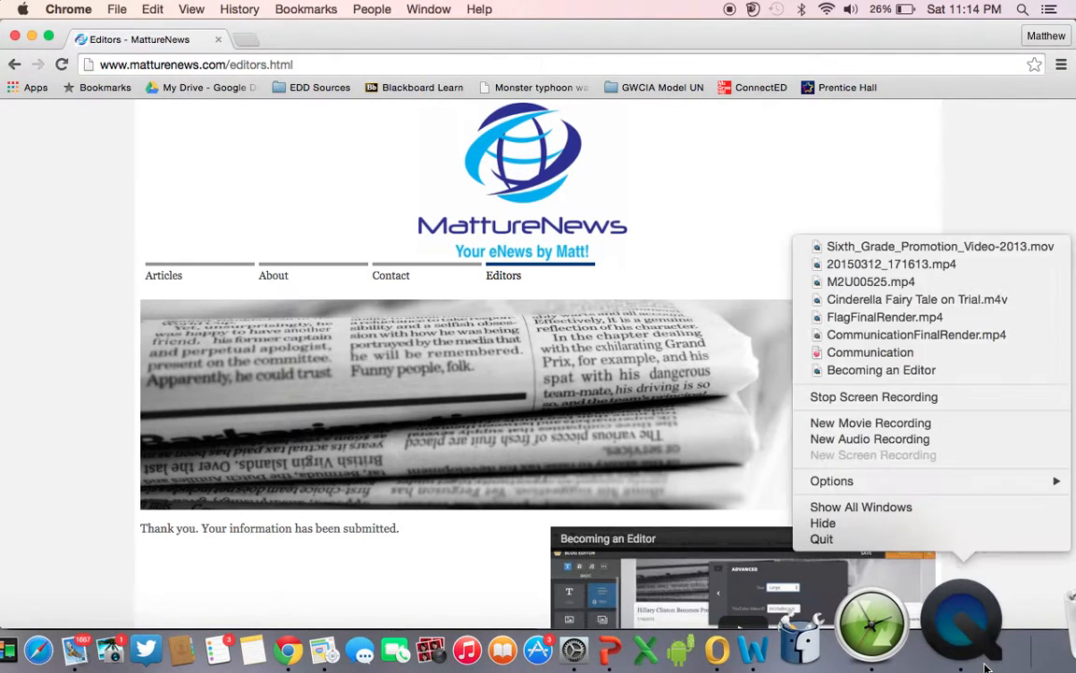